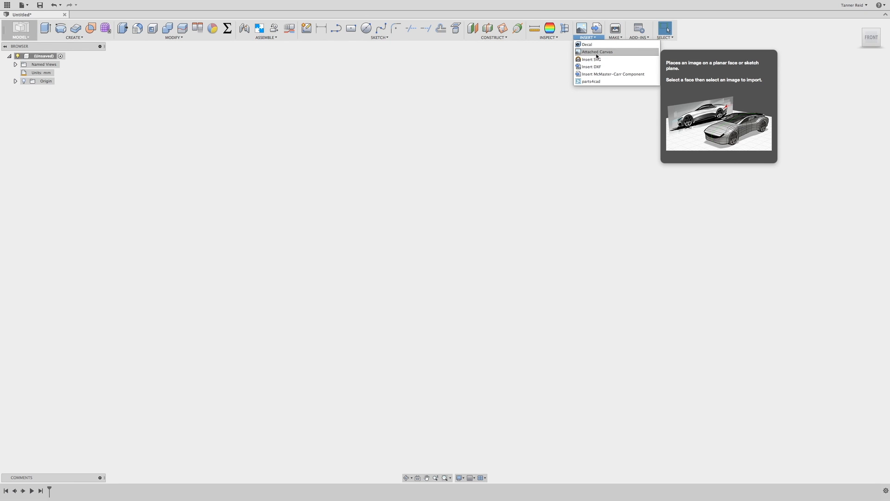
Step: Attach the image Fusion_360_2017_lockup_no text.png as a canvas on the vertical front origin plane
{"action": "left_click", "coordinate": [597, 54]}
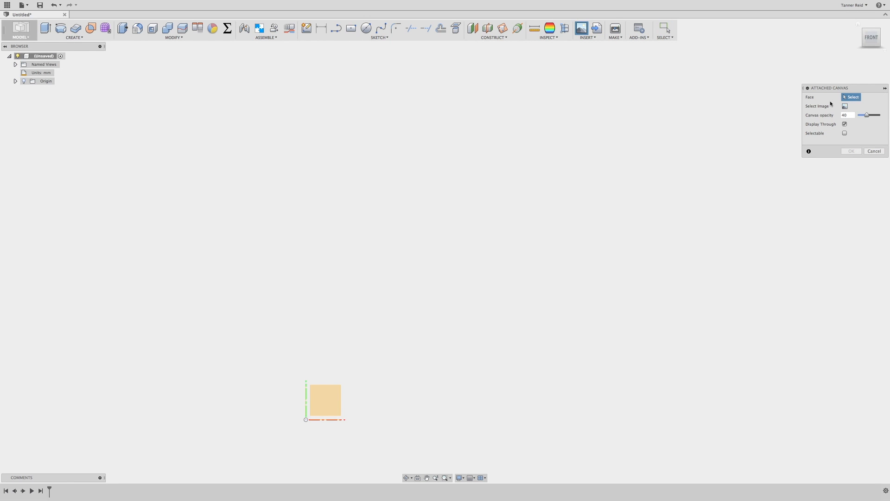
{"action": "left_click", "coordinate": [858, 23]}
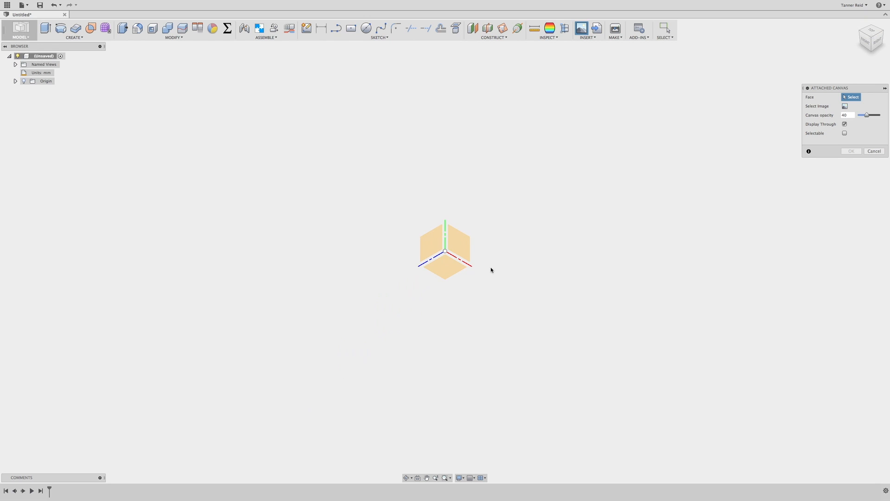
{"action": "left_click", "coordinate": [464, 246]}
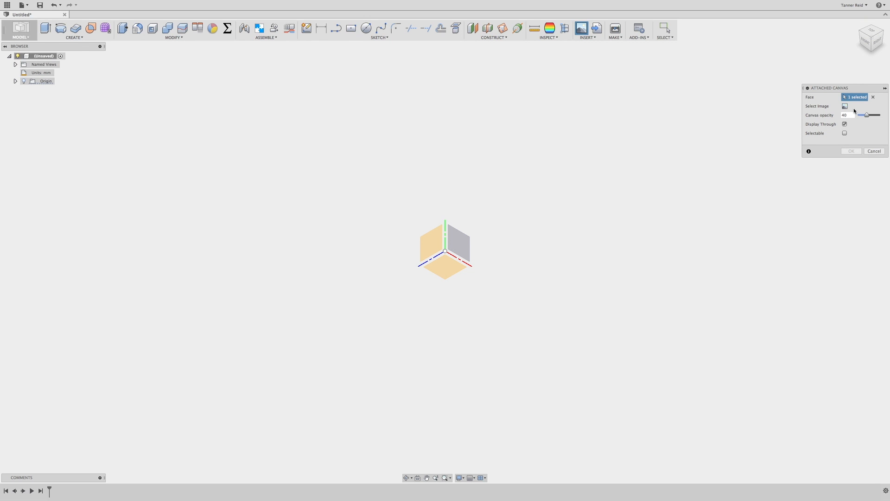
{"action": "left_click", "coordinate": [846, 107]}
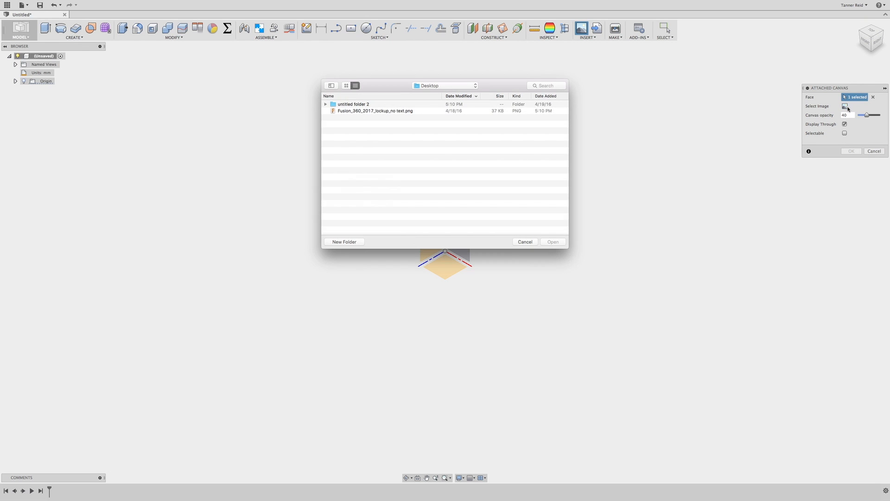
{"action": "left_click", "coordinate": [375, 111]}
{"action": "left_click", "coordinate": [553, 241]}
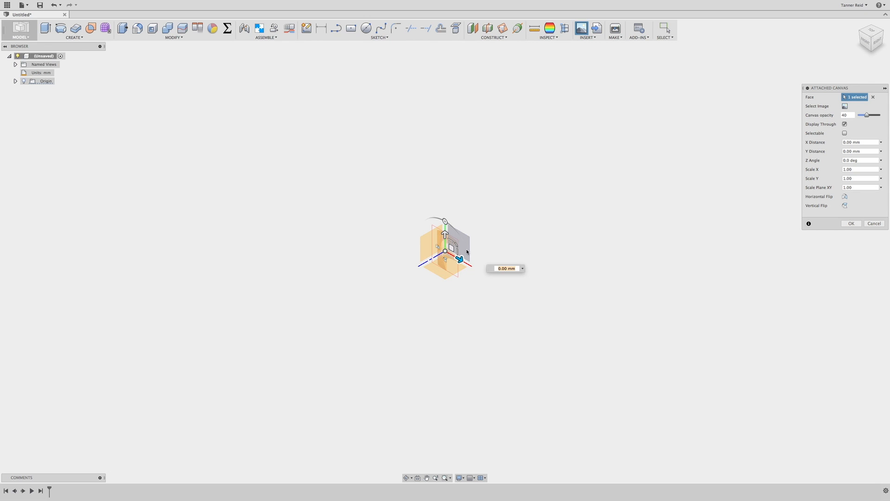
Step: Enlarge the attached canvas uniformly to a plane scale of about 5.8 and finish placing it
{"action": "left_click_drag", "start_coordinate": [460, 245], "coordinate": [632, 90]}
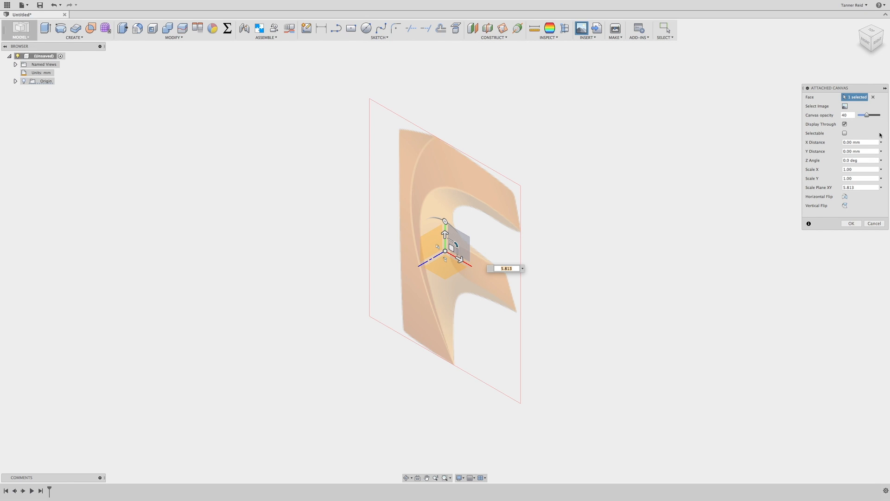
{"action": "mouse_move", "coordinate": [867, 115]}
{"action": "left_mouse_down"}
{"action": "mouse_move", "coordinate": [880, 115]}
{"action": "mouse_move", "coordinate": [865, 122]}
{"action": "left_mouse_up"}
{"action": "left_click", "coordinate": [852, 224]}
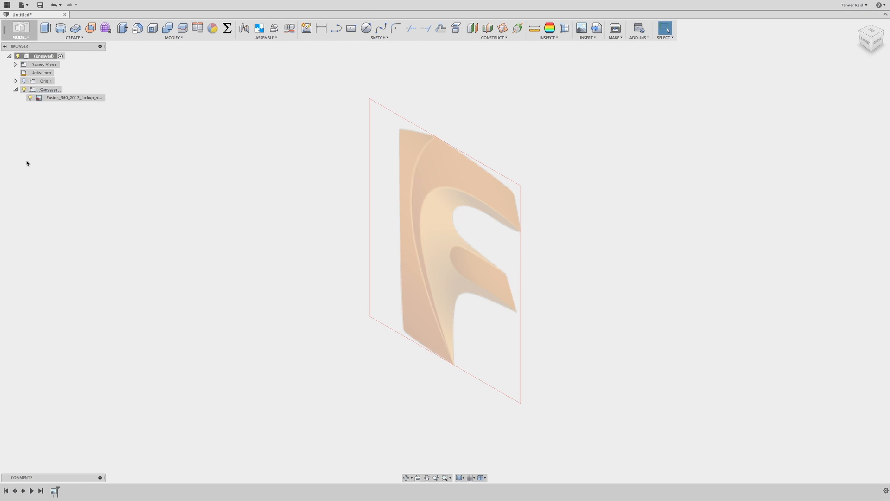
Step: Calibrate the canvas by setting the distance between the top and bottom tips of the F to 120 mm
{"action": "right_click", "coordinate": [77, 98]}
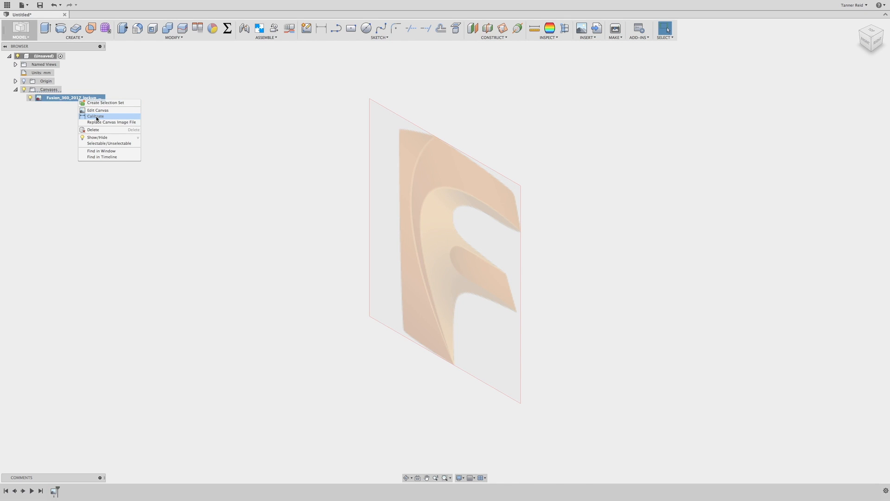
{"action": "left_click", "coordinate": [96, 117]}
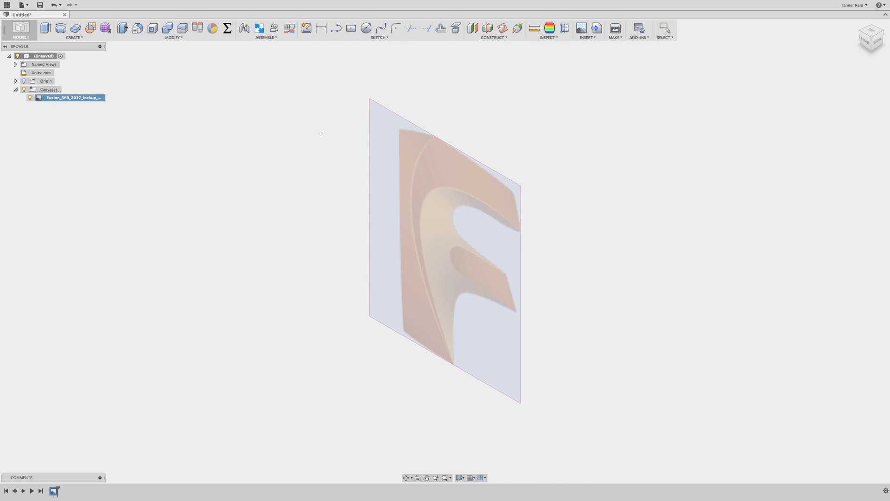
{"action": "left_click", "coordinate": [436, 137]}
{"action": "left_click", "coordinate": [448, 364]}
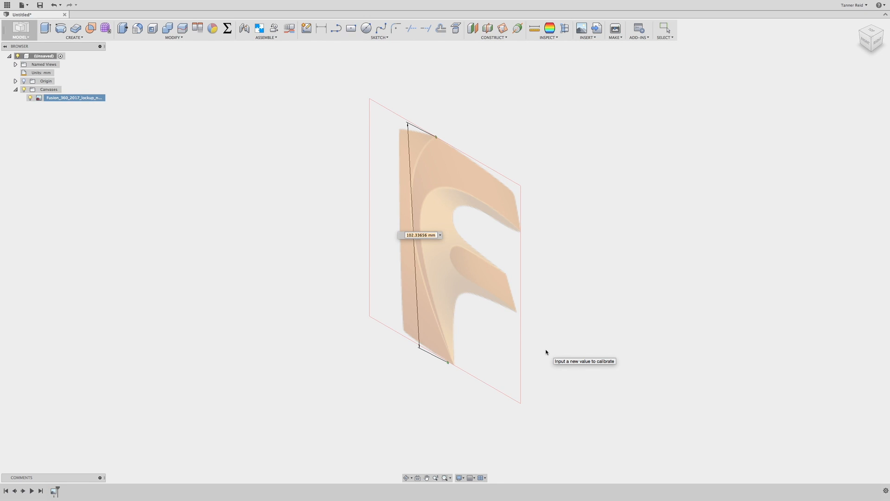
{"action": "type", "text": "120"}
{"action": "key", "text": "Return"}
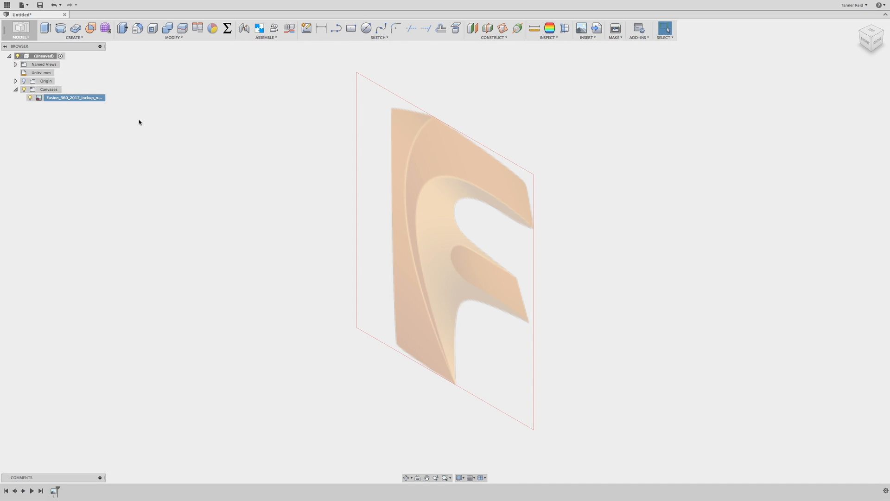
Step: Orient the model to the front view and create a new sculpt form
{"action": "left_click", "coordinate": [868, 46]}
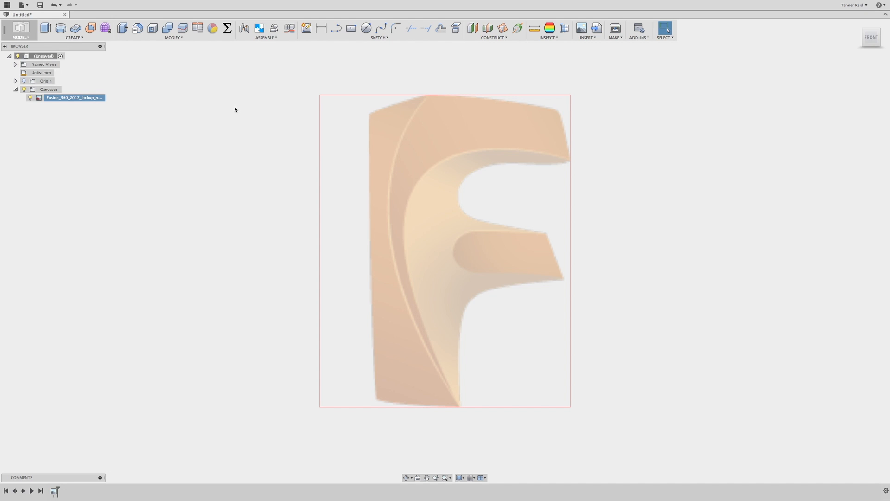
{"action": "left_click", "coordinate": [74, 37]}
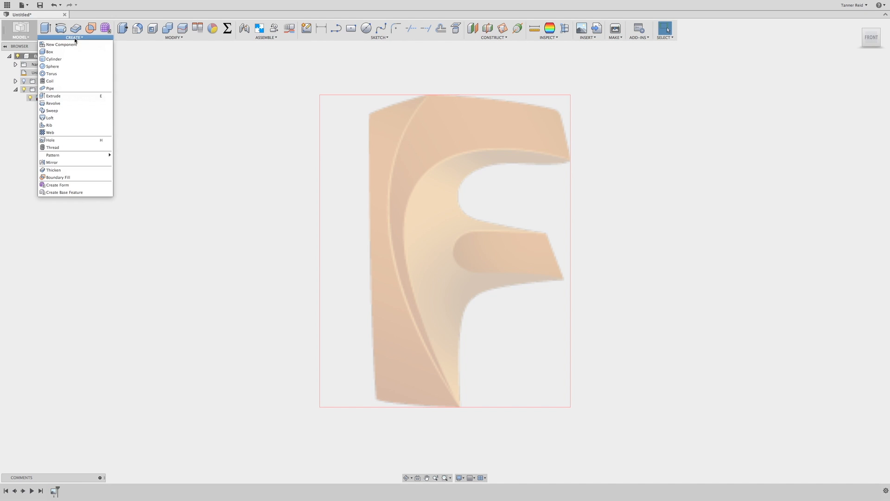
{"action": "left_click", "coordinate": [88, 185]}
{"action": "left_click", "coordinate": [483, 258]}
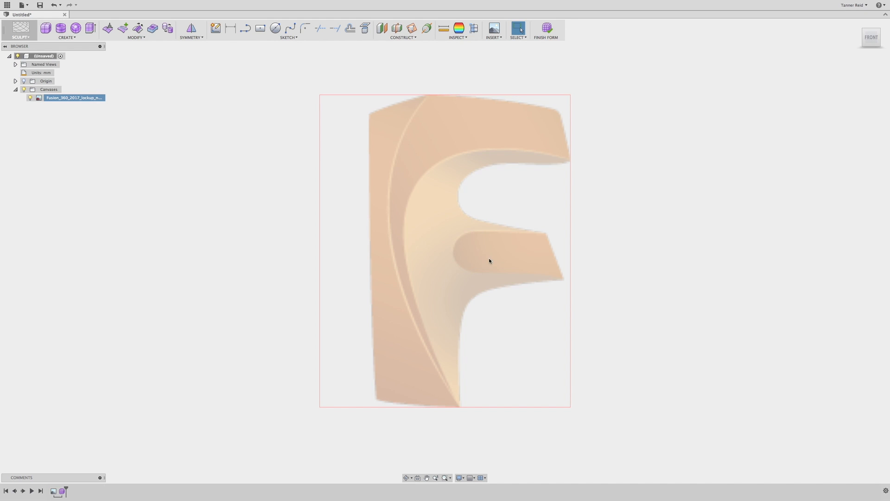
Step: Draw a four-sided T-spline face on the front plane, tracing the outer end of the F's middle arm
{"action": "left_click", "coordinate": [51, 38]}
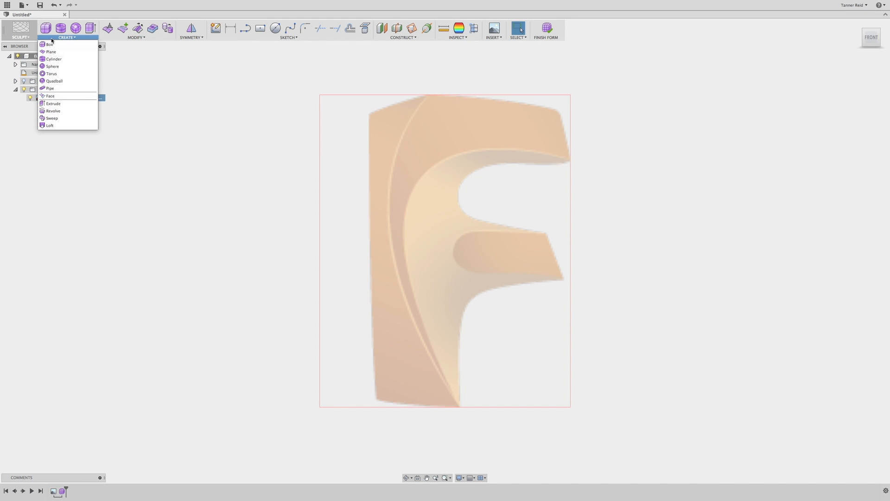
{"action": "left_click", "coordinate": [65, 95]}
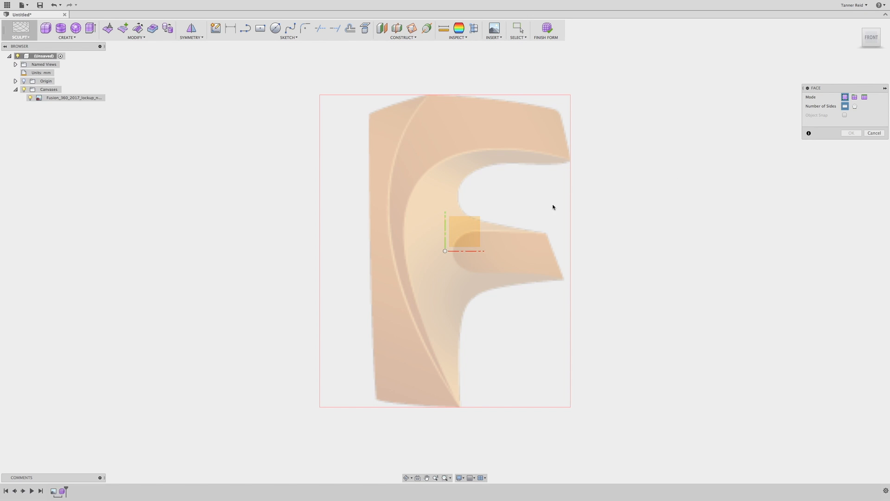
{"action": "left_click", "coordinate": [466, 227]}
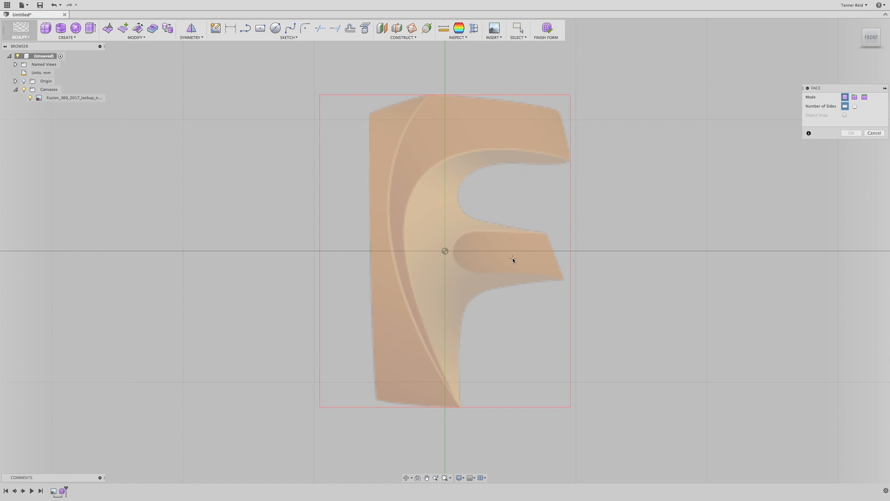
{"action": "scroll", "coordinate": [513, 257], "scroll_direction": "down", "scroll_amount": 8}
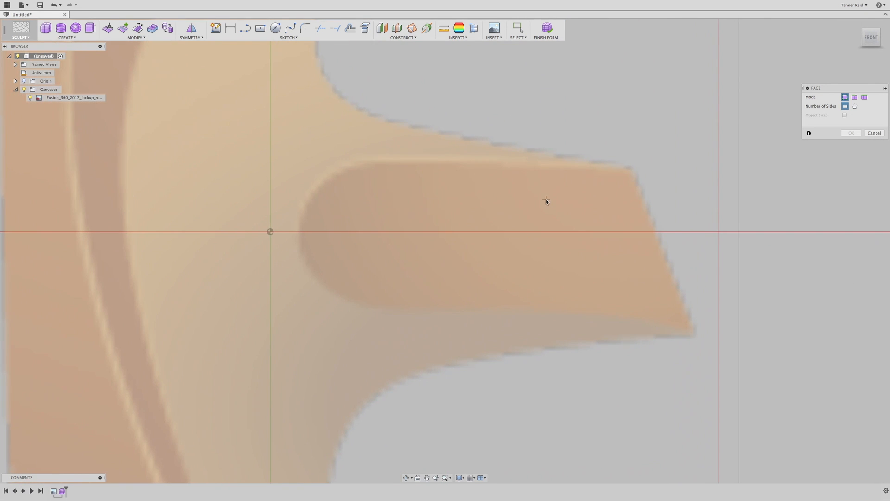
{"action": "left_click", "coordinate": [627, 170]}
{"action": "left_click", "coordinate": [488, 165]}
{"action": "left_click", "coordinate": [510, 312]}
{"action": "left_click", "coordinate": [693, 330]}
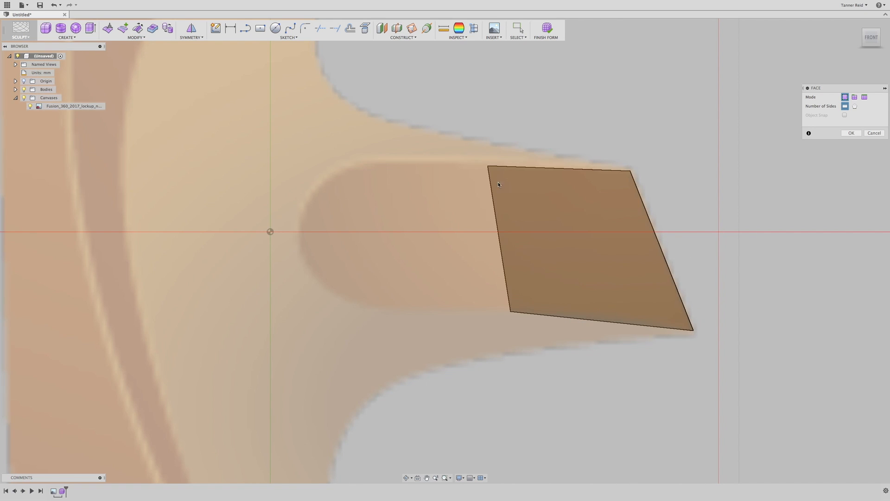
Step: Add an adjoining four-sided face that extends the middle arm's surface inward to the start of its rounded end
{"action": "left_click", "coordinate": [488, 166]}
{"action": "left_click", "coordinate": [376, 166]}
{"action": "left_click", "coordinate": [384, 307]}
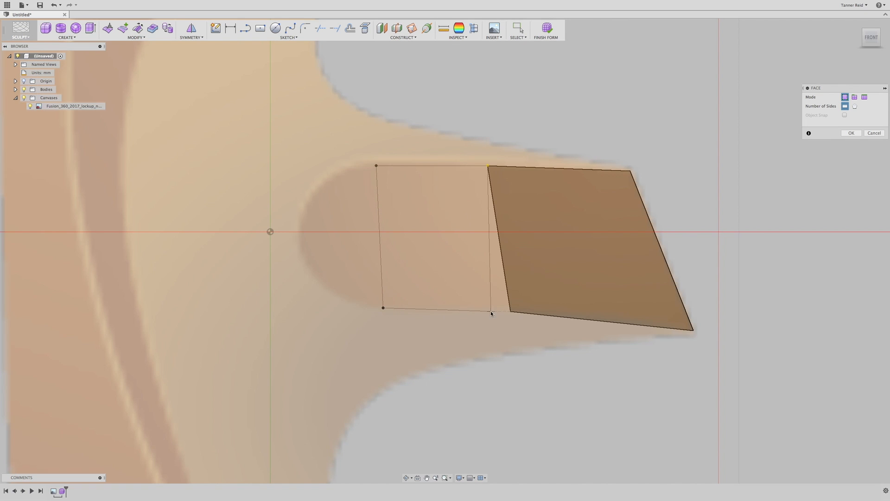
{"action": "left_click", "coordinate": [511, 313]}
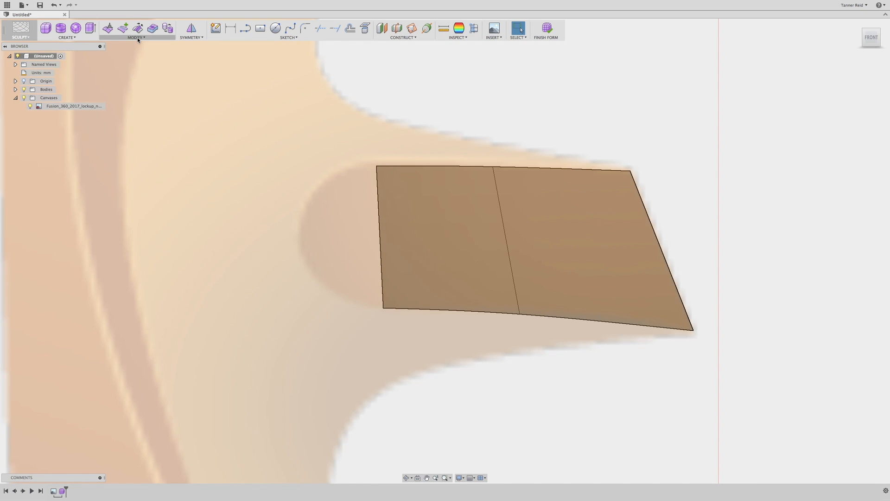
Step: Insert a lengthwise edge through both arm faces at location 0.50 from the upper edge loop, in Simple mode
{"action": "left_click", "coordinate": [138, 38]}
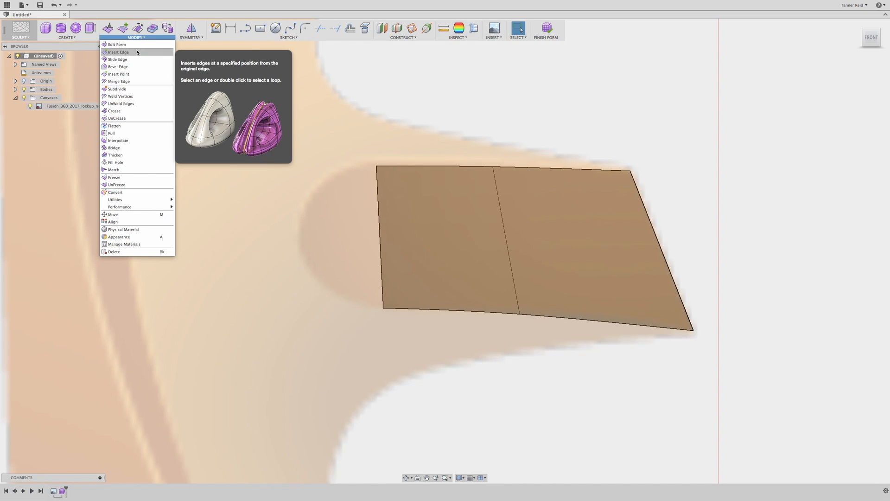
{"action": "left_click", "coordinate": [136, 52]}
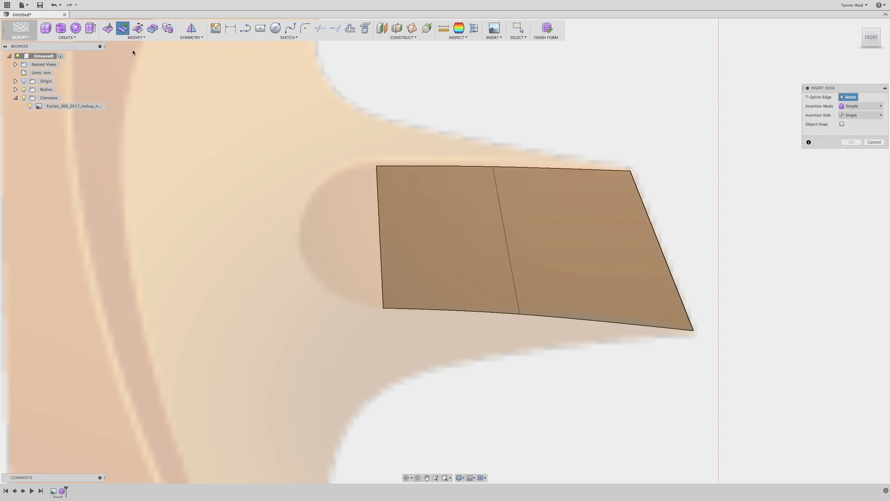
{"action": "double_click", "coordinate": [485, 165]}
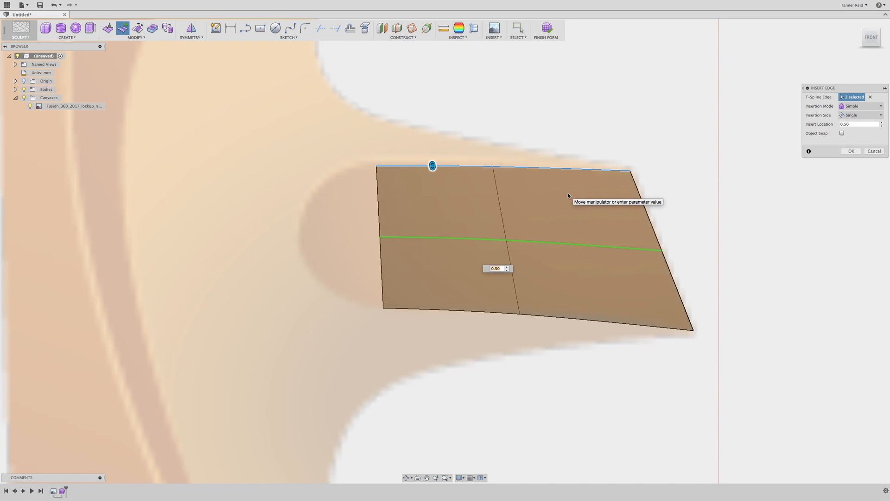
{"action": "left_click", "coordinate": [845, 151]}
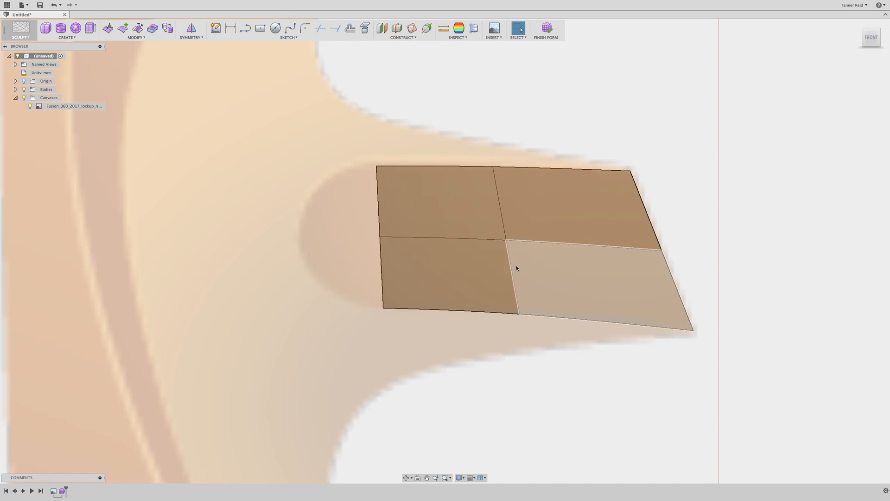
Step: Add two triangular faces fanning from the inner edge's midpoint to fill the upper half of the arm's rounded end
{"action": "left_click", "coordinate": [66, 38]}
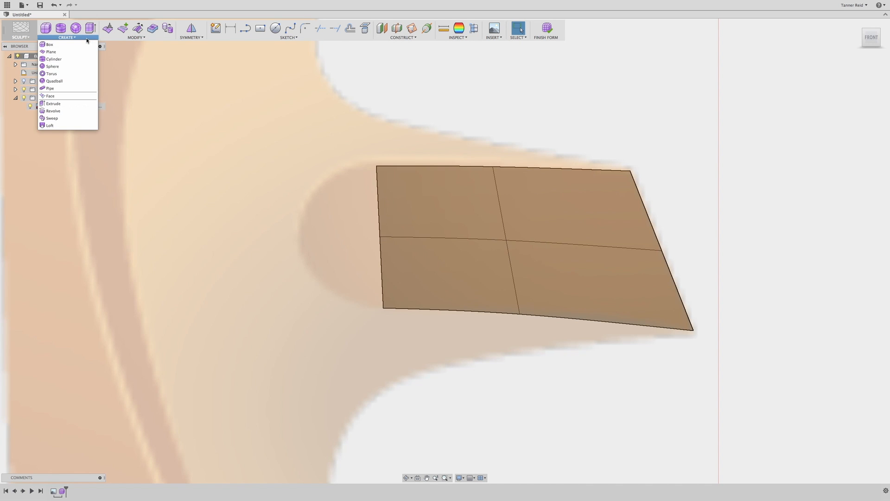
{"action": "left_click", "coordinate": [73, 97]}
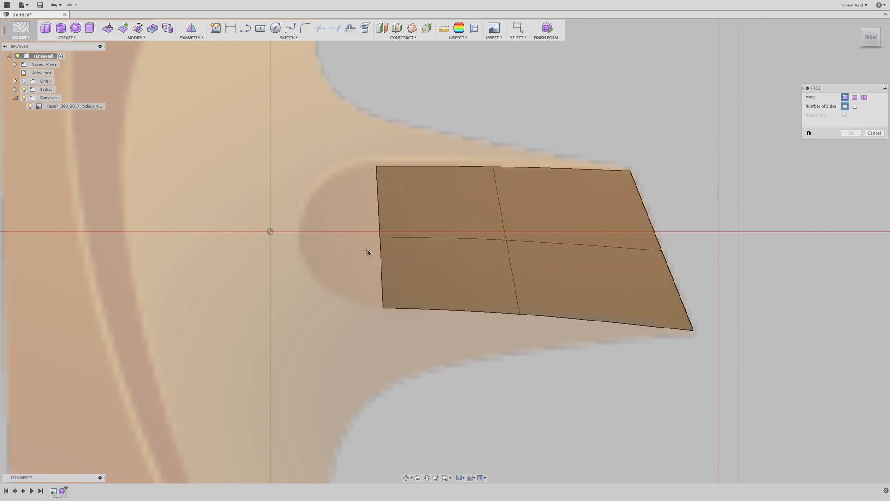
{"action": "left_click", "coordinate": [380, 238]}
{"action": "left_click", "coordinate": [376, 166]}
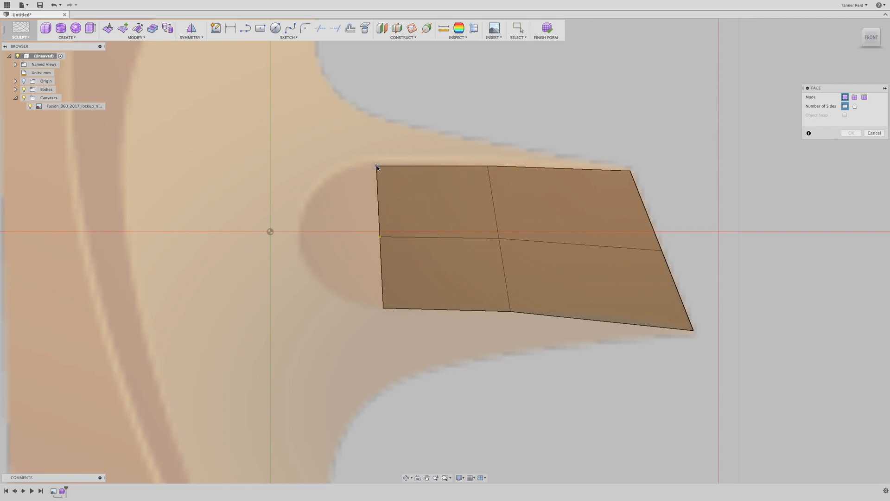
{"action": "left_click", "coordinate": [320, 186]}
{"action": "left_click", "coordinate": [381, 239]}
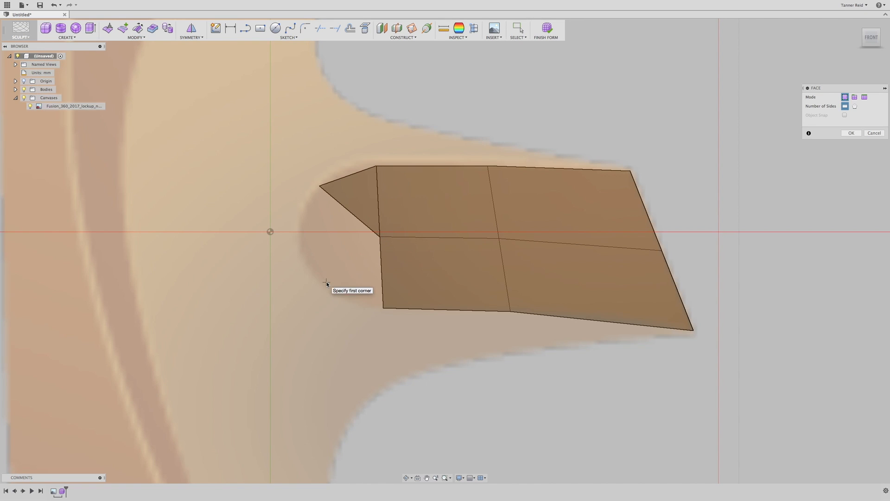
{"action": "left_click", "coordinate": [379, 237]}
{"action": "left_click", "coordinate": [320, 186]}
{"action": "left_click", "coordinate": [299, 232]}
{"action": "left_click", "coordinate": [380, 237]}
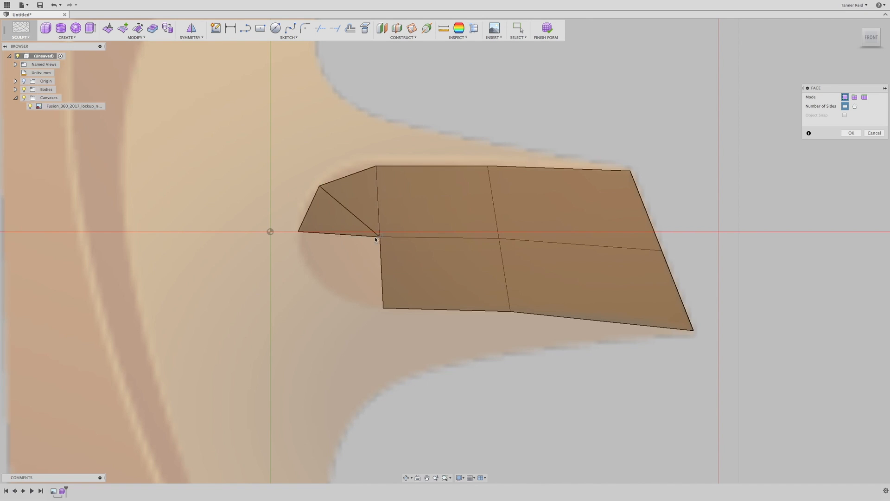
Step: Add two matching triangular faces to fill the lower half of the arm's rounded end and finish the Face command
{"action": "left_click", "coordinate": [298, 232]}
{"action": "left_click", "coordinate": [319, 285]}
{"action": "left_click", "coordinate": [380, 237]}
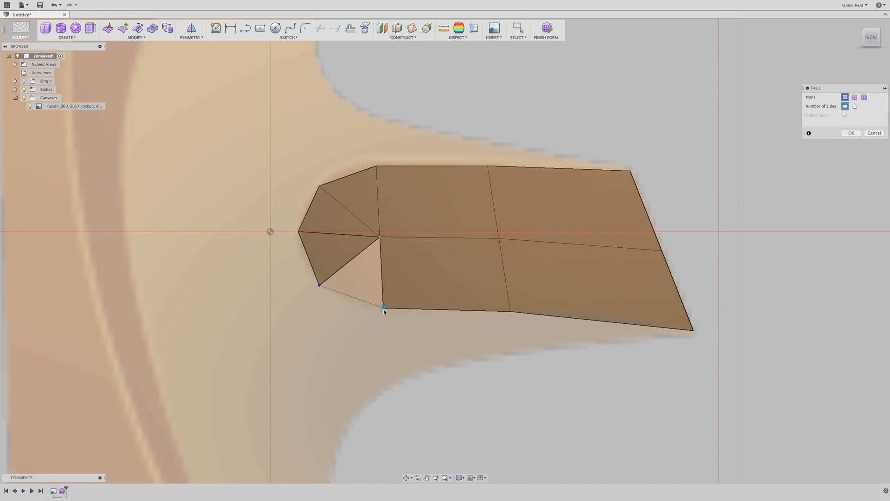
{"action": "left_click", "coordinate": [383, 307]}
{"action": "left_click", "coordinate": [380, 237]}
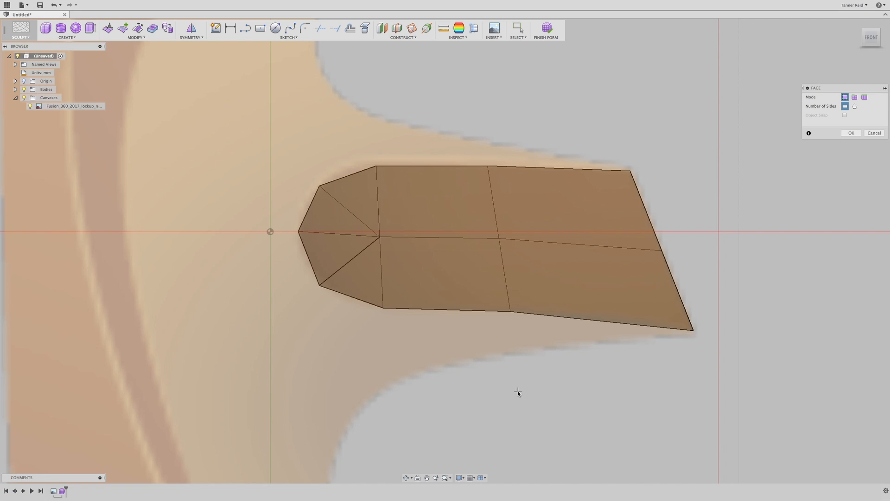
{"action": "left_click", "coordinate": [849, 133]}
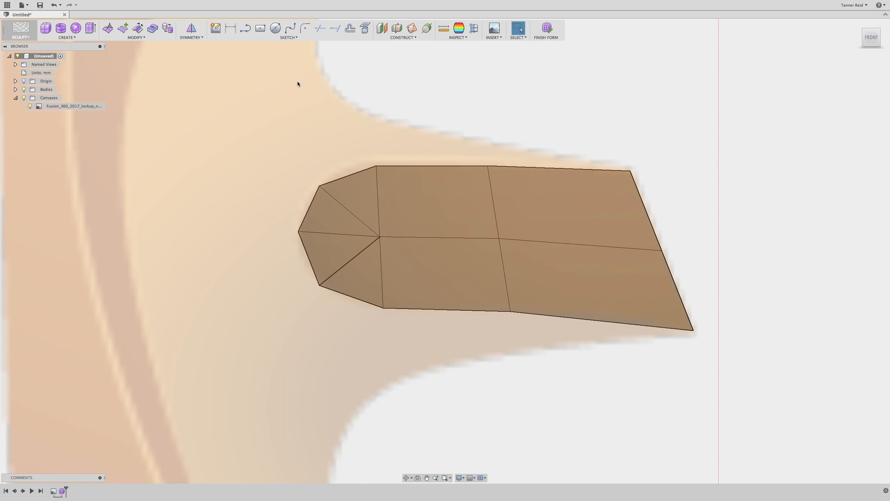
Step: Run Repair Body with AutoRepair on the middle arm's T-spline body and accept the smoothed result
{"action": "left_click", "coordinate": [158, 38]}
{"action": "mouse_move", "coordinate": [161, 200]}
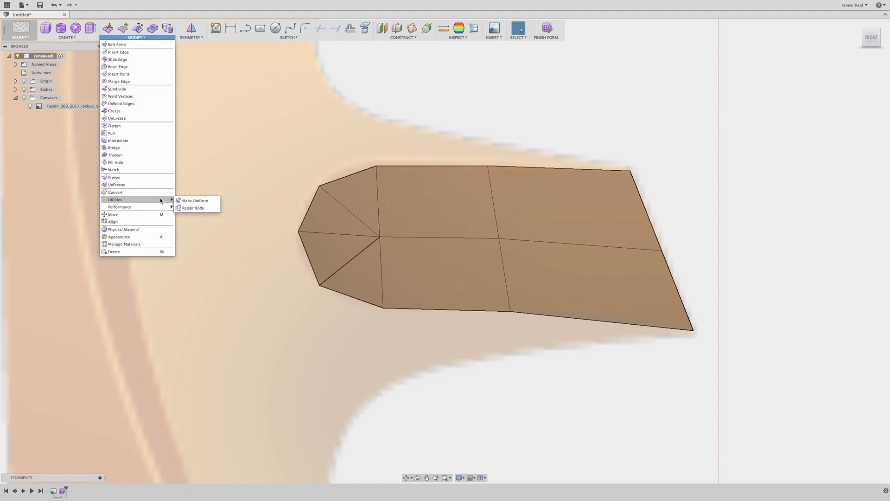
{"action": "left_click", "coordinate": [204, 211]}
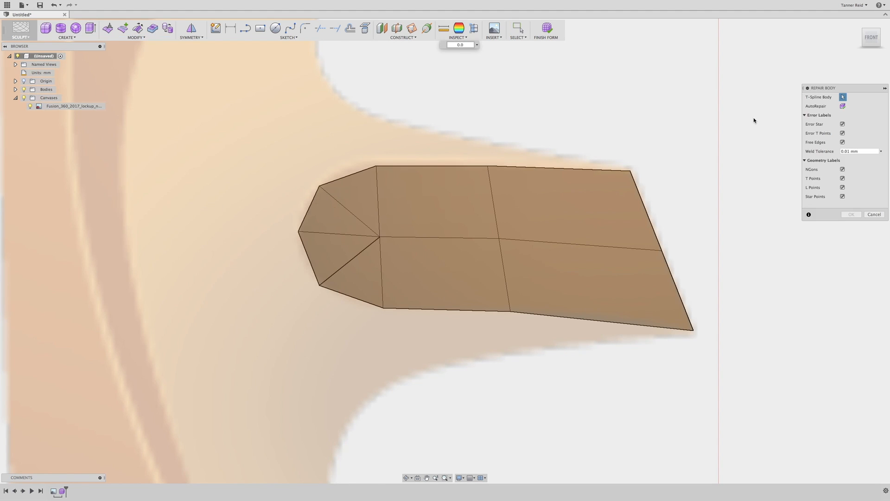
{"action": "left_click", "coordinate": [532, 208]}
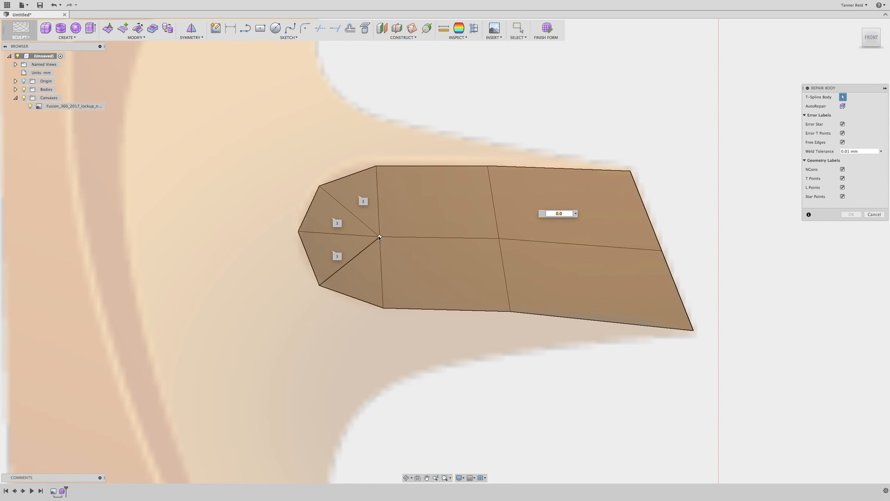
{"action": "left_click", "coordinate": [843, 106]}
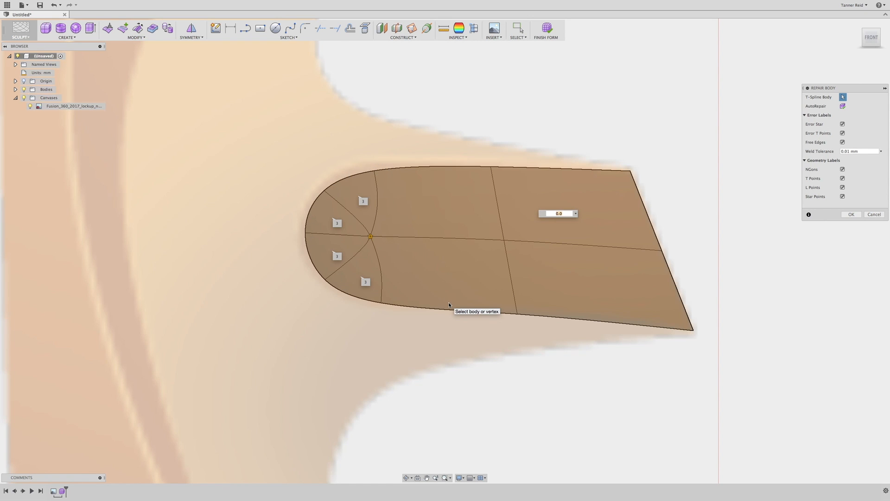
{"action": "left_click", "coordinate": [851, 214]}
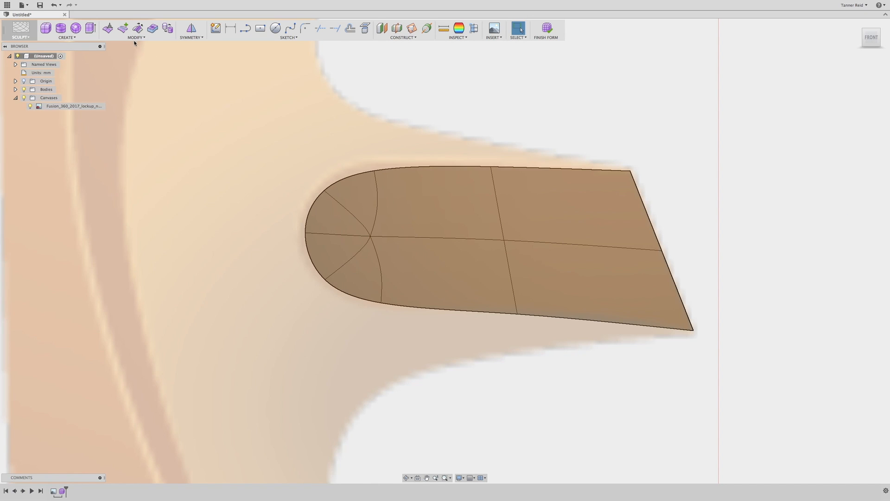
Step: With Edit Form, move the rounded end's tip vertex about 0.8 mm outward and raise its two upper vertices to the canvas outline
{"action": "left_click", "coordinate": [107, 28]}
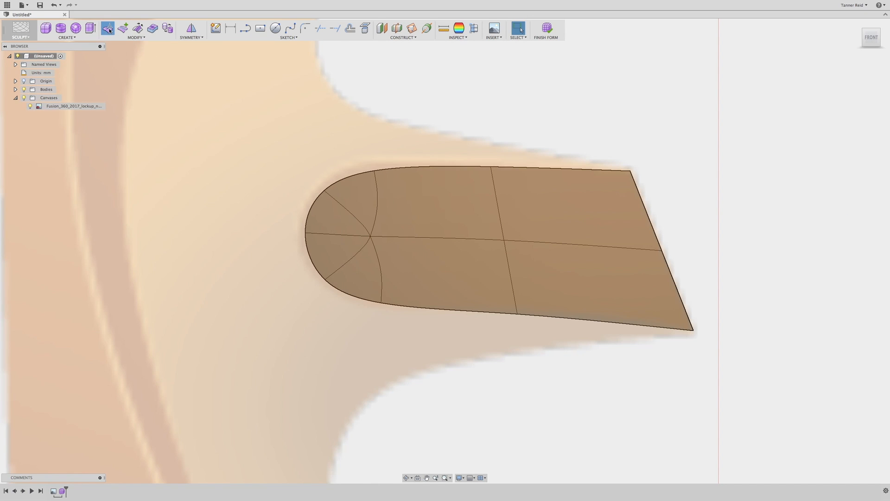
{"action": "left_click", "coordinate": [304, 233]}
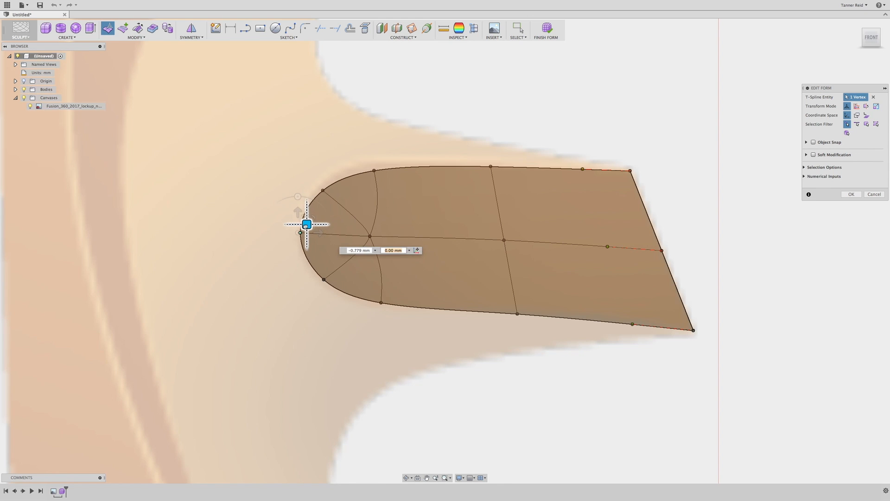
{"action": "left_click", "coordinate": [323, 190]}
{"action": "left_click_drag", "start_coordinate": [329, 181], "coordinate": [383, 152]}
{"action": "left_click", "coordinate": [375, 169]}
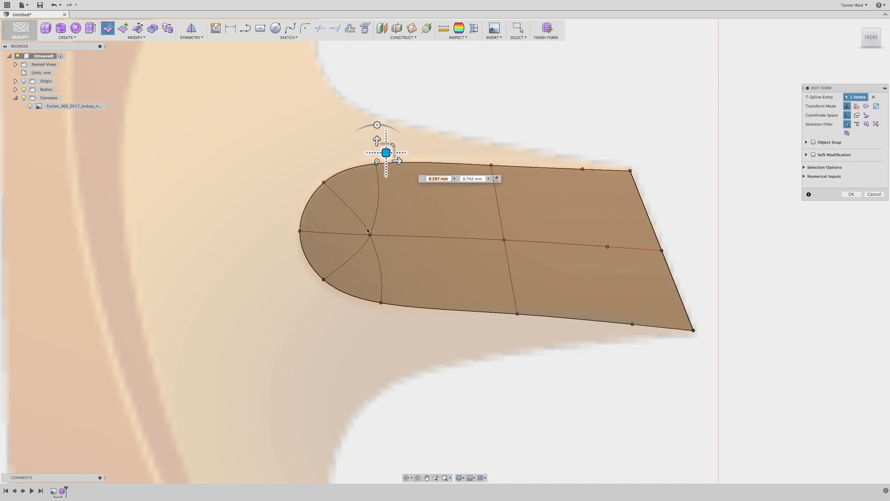
Step: Nudge the vertices along the middle arm's lower edge onto the canvas outline and finish Edit Form
{"action": "left_click", "coordinate": [381, 302]}
{"action": "left_click_drag", "start_coordinate": [390, 293], "coordinate": [391, 293]}
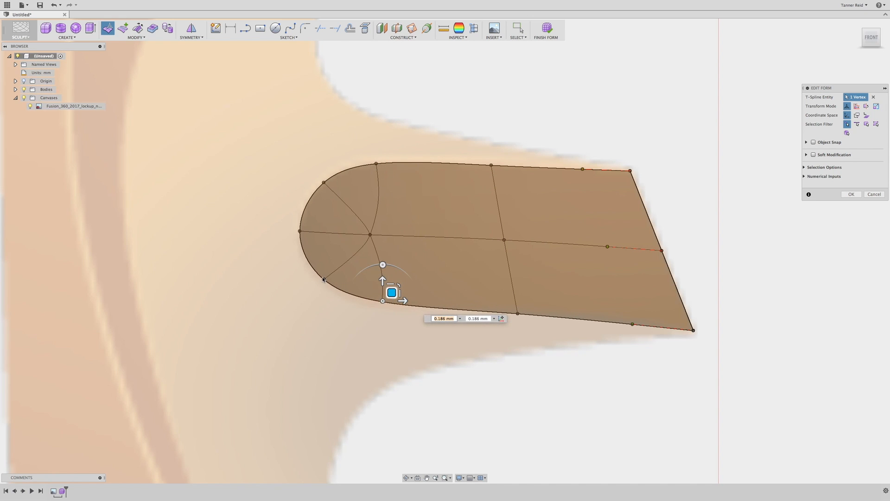
{"action": "left_click_drag", "start_coordinate": [323, 280], "coordinate": [323, 281]}
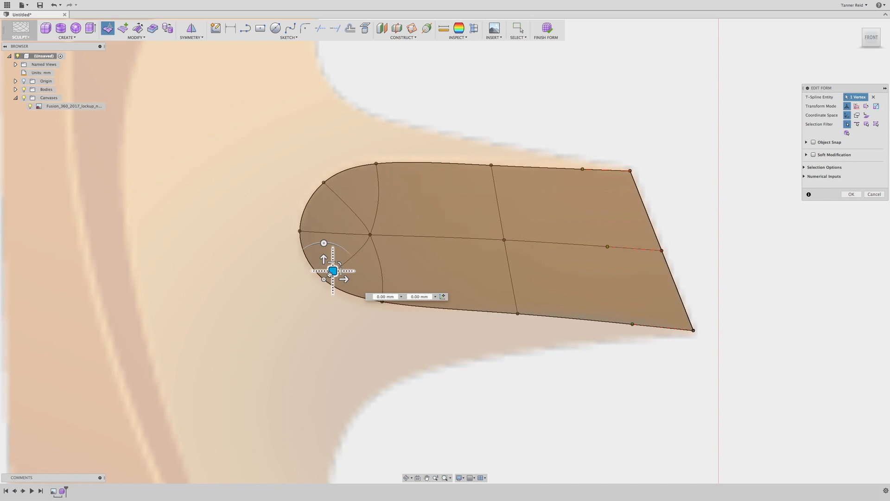
{"action": "left_click", "coordinate": [518, 313]}
{"action": "left_click_drag", "start_coordinate": [527, 304], "coordinate": [522, 305]}
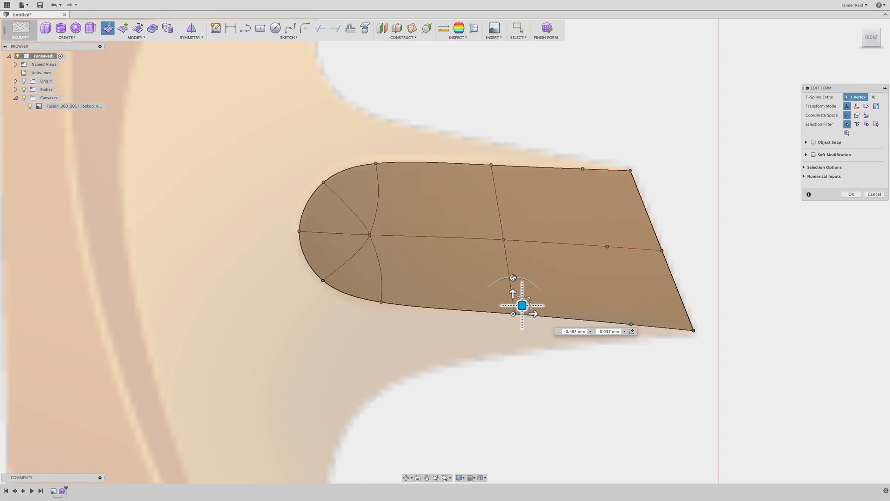
{"action": "left_click", "coordinate": [491, 165]}
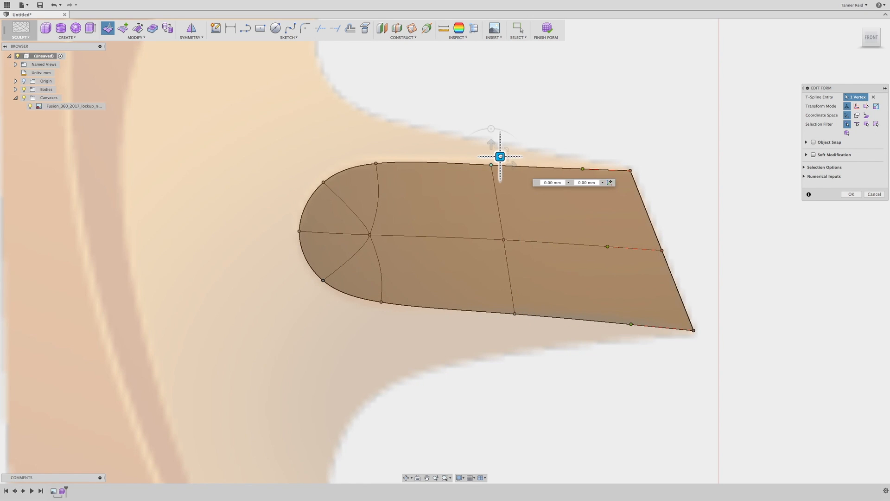
{"action": "left_click", "coordinate": [851, 195]}
Step: Start the Face command in the front view and trace a four-sided face at the outer end of the F's upper arm
{"action": "scroll", "coordinate": [330, 378], "scroll_direction": "down", "scroll_amount": 5}
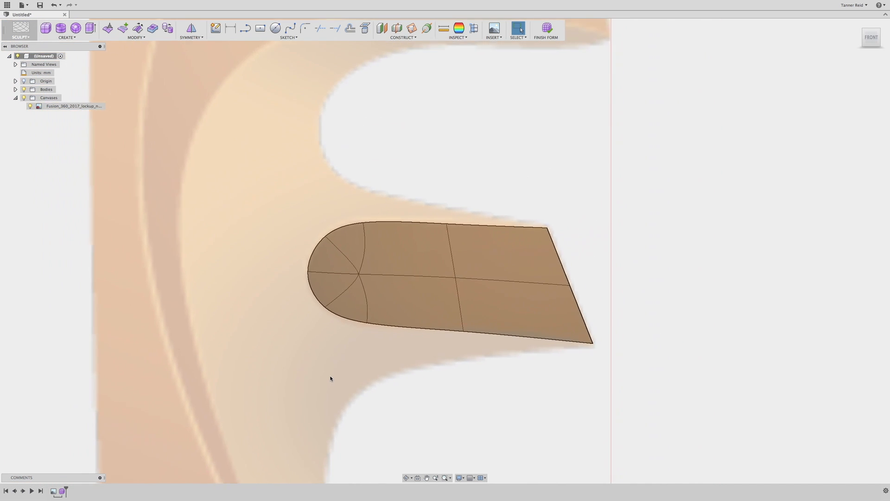
{"action": "scroll", "coordinate": [337, 404], "scroll_direction": "down", "scroll_amount": 1}
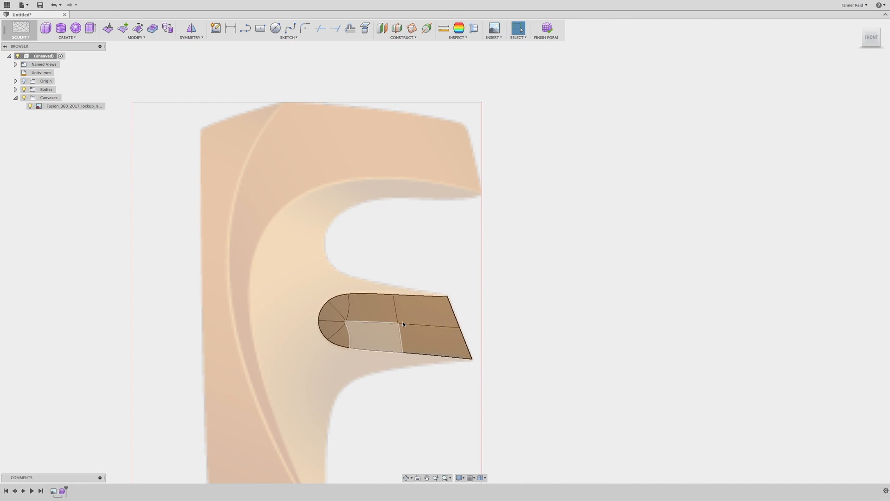
{"action": "mouse_move", "coordinate": [871, 34]}
{"action": "left_mouse_down"}
{"action": "mouse_move", "coordinate": [869, 16]}
{"action": "mouse_move", "coordinate": [870, 29]}
{"action": "left_mouse_up"}
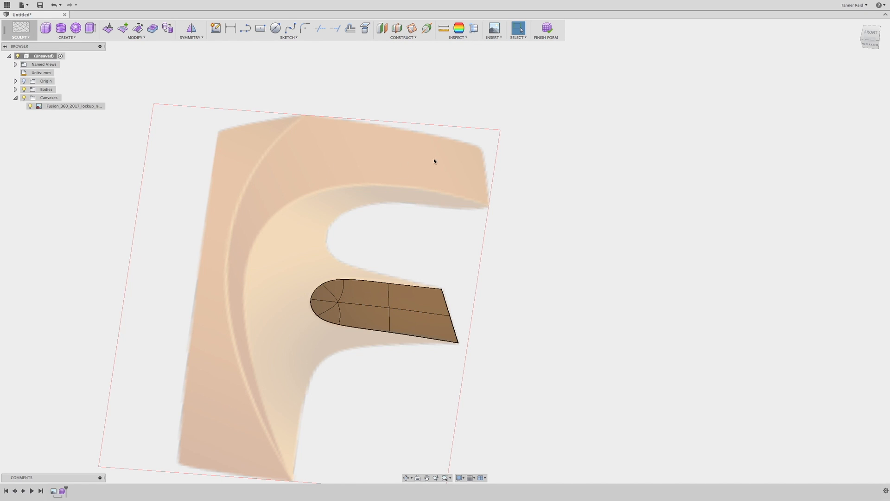
{"action": "left_click", "coordinate": [67, 37]}
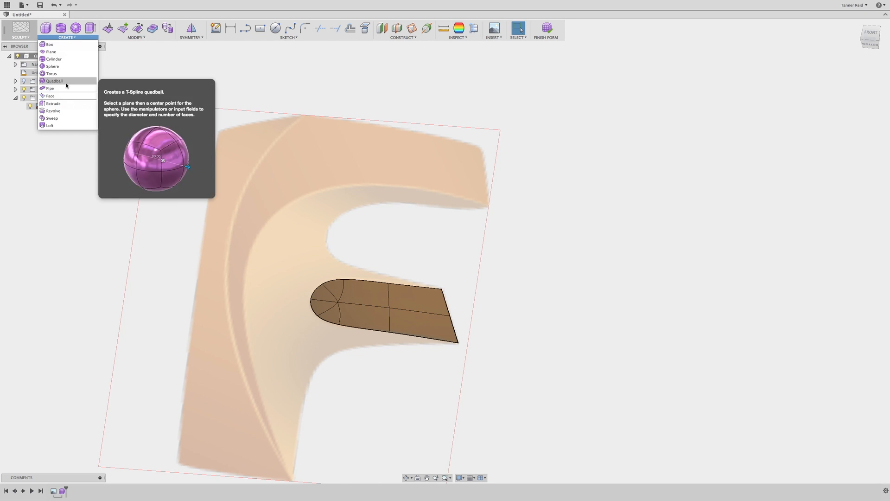
{"action": "left_click", "coordinate": [51, 96]}
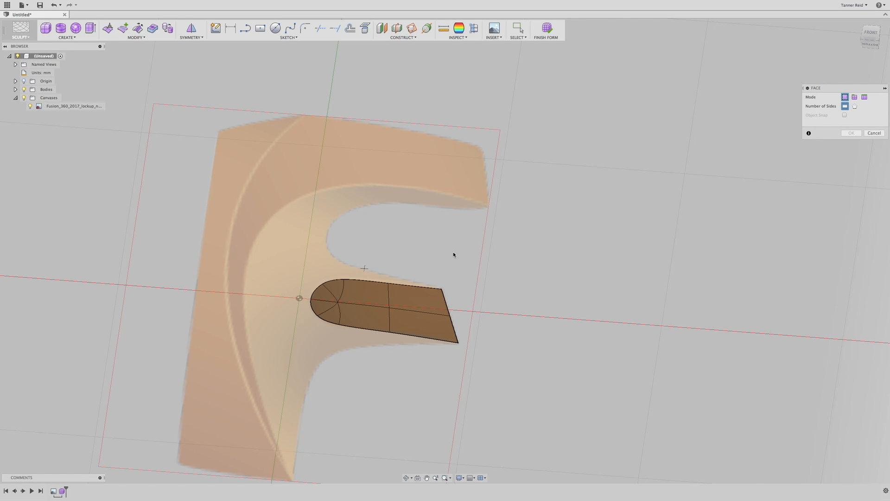
{"action": "left_click", "coordinate": [870, 35]}
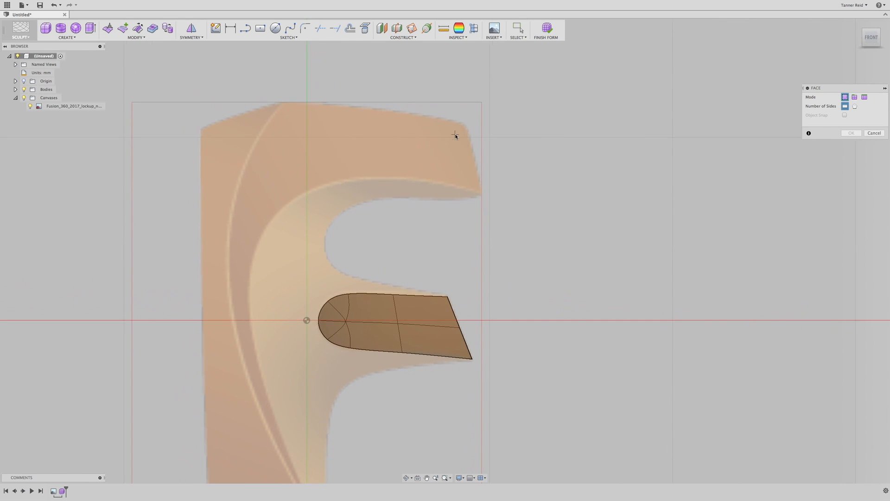
{"action": "scroll", "coordinate": [422, 139], "scroll_direction": "up", "scroll_amount": 5}
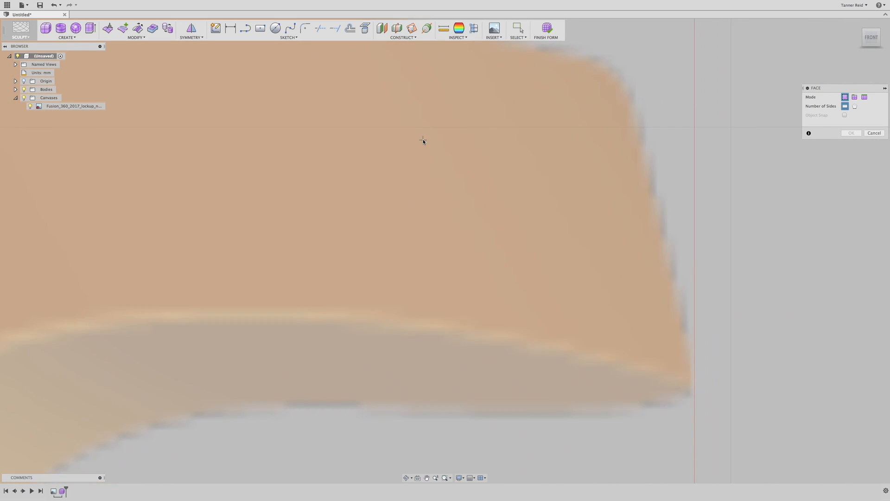
{"action": "scroll", "coordinate": [423, 139], "scroll_direction": "down", "scroll_amount": 2}
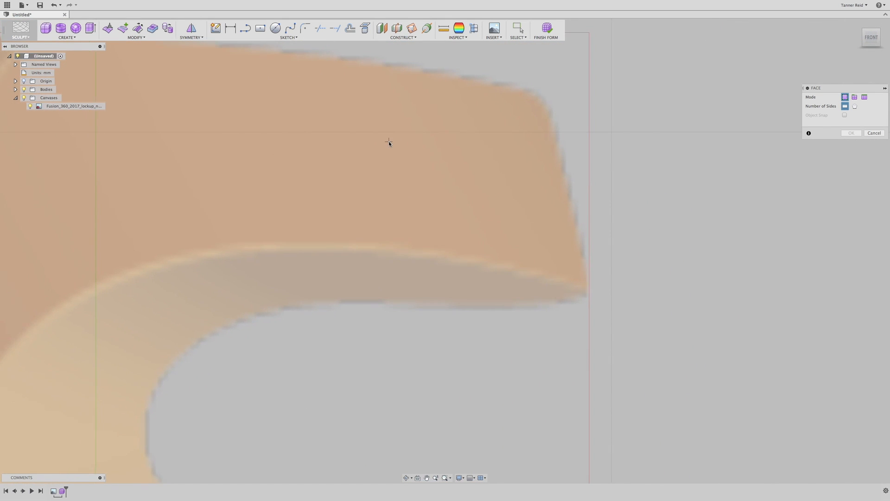
{"action": "scroll", "coordinate": [435, 130], "scroll_direction": "down", "scroll_amount": 2}
{"action": "scroll", "coordinate": [357, 130], "scroll_direction": "down", "scroll_amount": 1}
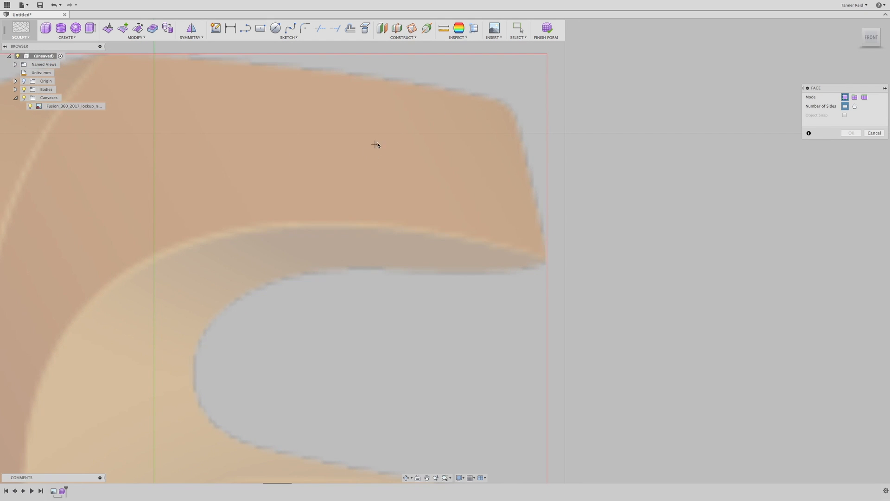
{"action": "left_click", "coordinate": [508, 106]}
{"action": "left_click", "coordinate": [409, 83]}
{"action": "left_click", "coordinate": [407, 228]}
{"action": "left_click", "coordinate": [546, 260]}
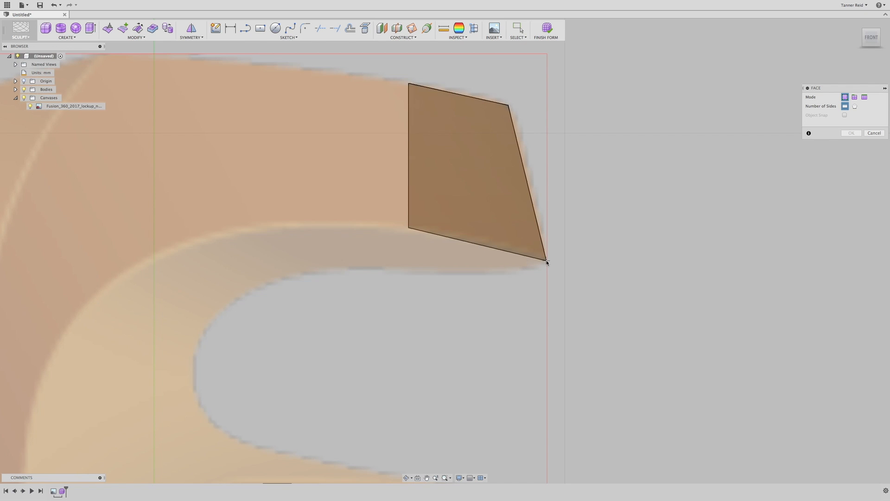
Step: Add three adjoining four-sided faces extending the upper arm inward to the peak of the logo's upper edge
{"action": "left_click", "coordinate": [409, 84]}
{"action": "left_click", "coordinate": [319, 70]}
{"action": "left_click", "coordinate": [318, 224]}
{"action": "left_click", "coordinate": [408, 228]}
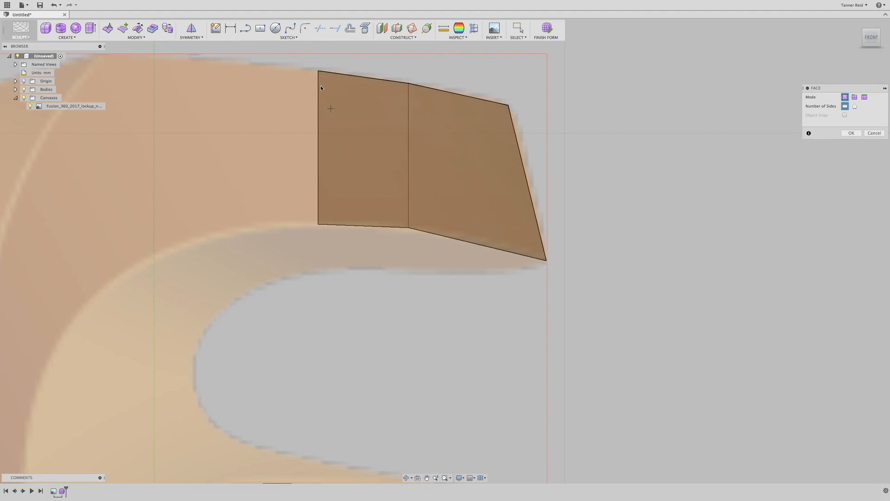
{"action": "left_click", "coordinate": [216, 62]}
{"action": "left_click", "coordinate": [229, 230]}
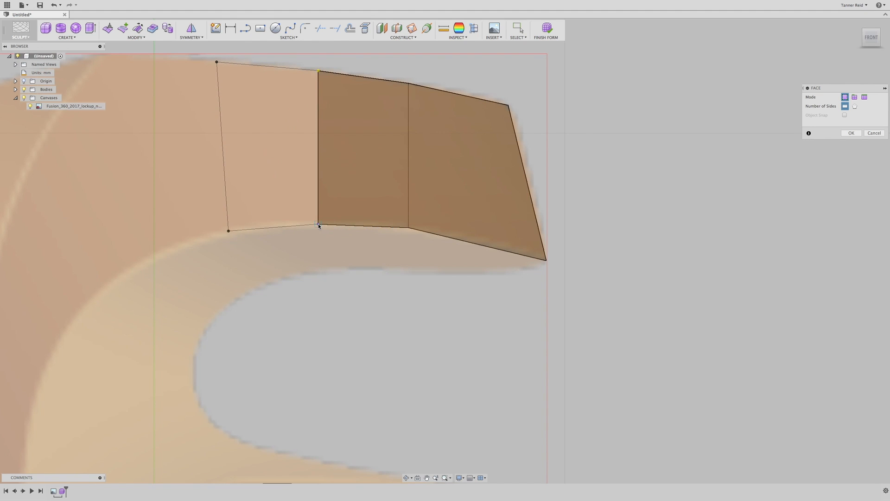
{"action": "left_click", "coordinate": [318, 224]}
{"action": "left_click", "coordinate": [217, 61]}
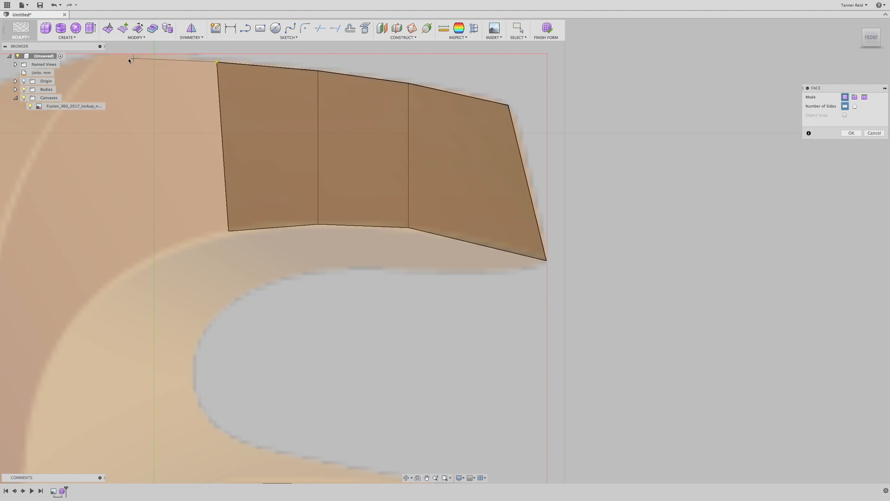
{"action": "left_click", "coordinate": [104, 55]}
{"action": "left_click", "coordinate": [167, 251]}
{"action": "left_click", "coordinate": [228, 231]}
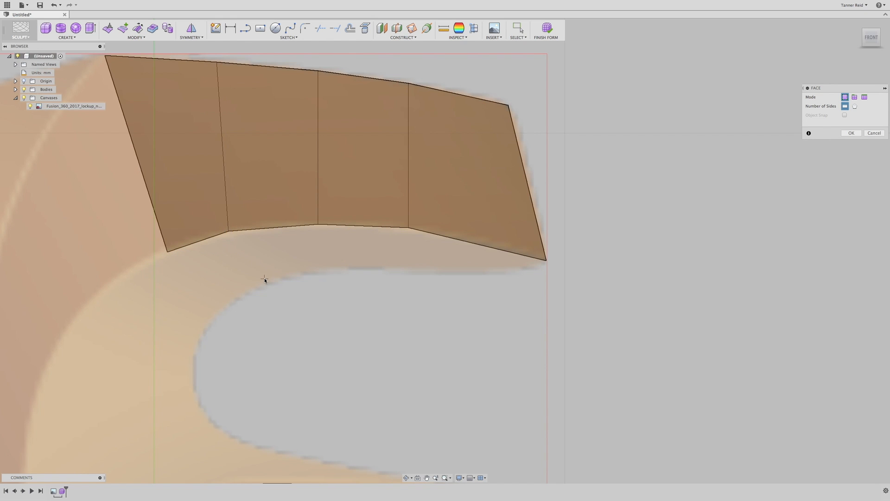
Step: Add a four-sided face that starts the bend from the upper arm down toward the stem
{"action": "scroll", "coordinate": [265, 277], "scroll_direction": "down", "scroll_amount": 5}
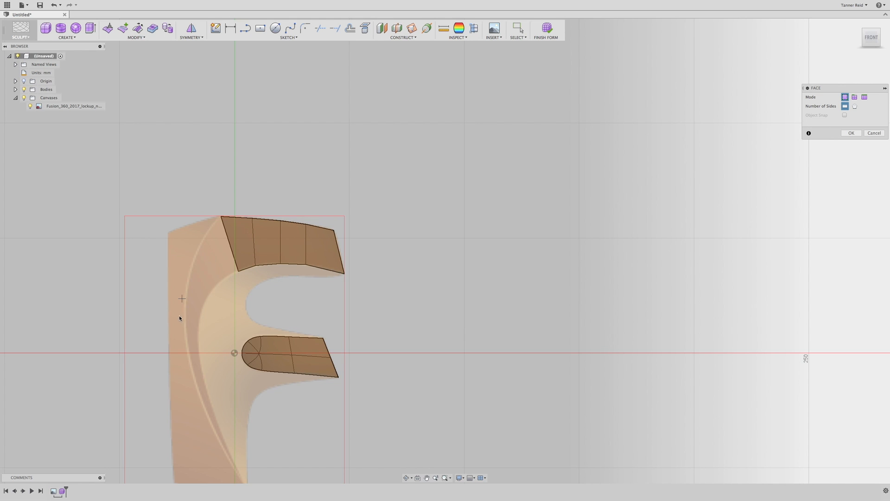
{"action": "scroll", "coordinate": [203, 391], "scroll_direction": "up", "scroll_amount": 6}
{"action": "left_click", "coordinate": [284, 48]}
{"action": "left_click", "coordinate": [229, 120]}
{"action": "left_click", "coordinate": [291, 260]}
{"action": "left_click", "coordinate": [342, 230]}
Step: Add two more four-sided faces around the bend, following both edges of the narrowing curved band
{"action": "left_click", "coordinate": [291, 261]}
{"action": "left_click", "coordinate": [249, 300]}
{"action": "left_click", "coordinate": [185, 223]}
{"action": "left_click", "coordinate": [228, 119]}
{"action": "left_click", "coordinate": [250, 300]}
{"action": "left_click", "coordinate": [225, 352]}
{"action": "left_click", "coordinate": [169, 323]}
{"action": "left_click", "coordinate": [185, 223]}
Step: Continue the curved band down the stem with two four-sided faces ending just below the horizontal axis
{"action": "middle_click_drag", "start_coordinate": [319, 387], "coordinate": [480, 117]}
{"action": "left_click", "coordinate": [371, 166]}
{"action": "left_click", "coordinate": [330, 166]}
{"action": "left_click", "coordinate": [330, 53]}
{"action": "left_click", "coordinate": [377, 249]}
{"action": "left_click", "coordinate": [342, 254]}
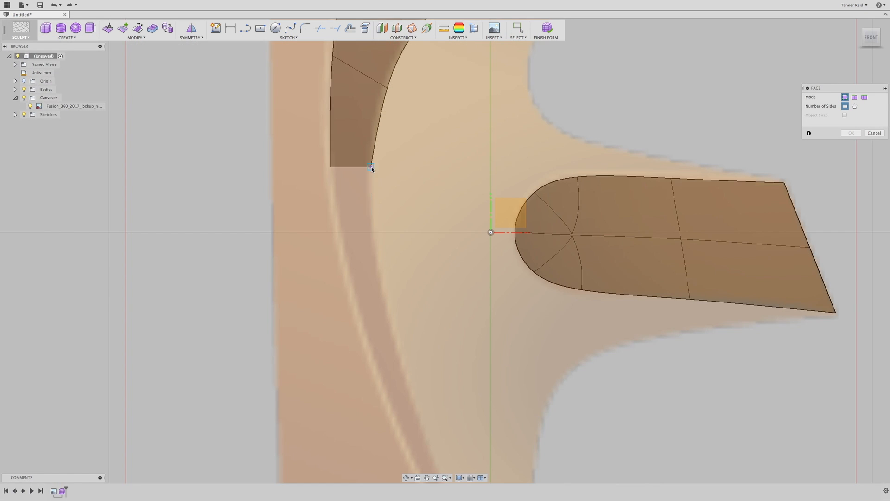
{"action": "left_click", "coordinate": [371, 166]}
{"action": "left_click", "coordinate": [377, 248]}
{"action": "left_click", "coordinate": [342, 253]}
Step: Add two four-sided faces that extend the narrowing band below the level of the middle arm
{"action": "left_click", "coordinate": [378, 248]}
{"action": "left_click", "coordinate": [390, 315]}
{"action": "left_click", "coordinate": [363, 330]}
{"action": "left_click", "coordinate": [342, 253]}
{"action": "left_click", "coordinate": [390, 315]}
{"action": "left_click", "coordinate": [408, 380]}
{"action": "left_click", "coordinate": [386, 403]}
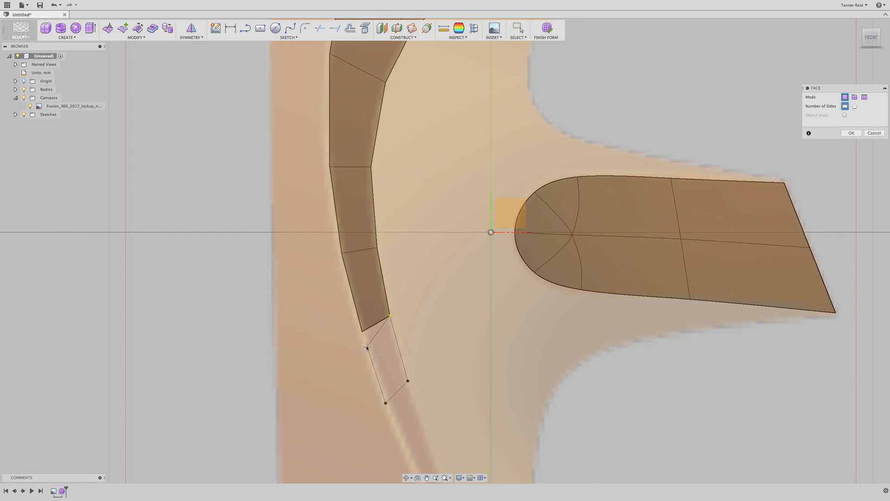
{"action": "left_click", "coordinate": [363, 330]}
Step: Add two further four-sided faces along the thin band toward the stem's lower tip
{"action": "left_click", "coordinate": [327, 263]}
{"action": "left_click", "coordinate": [314, 286]}
{"action": "left_click", "coordinate": [280, 210]}
{"action": "left_click", "coordinate": [327, 263]}
{"action": "left_click", "coordinate": [362, 351]}
{"action": "left_click", "coordinate": [348, 359]}
{"action": "left_click", "coordinate": [314, 286]}
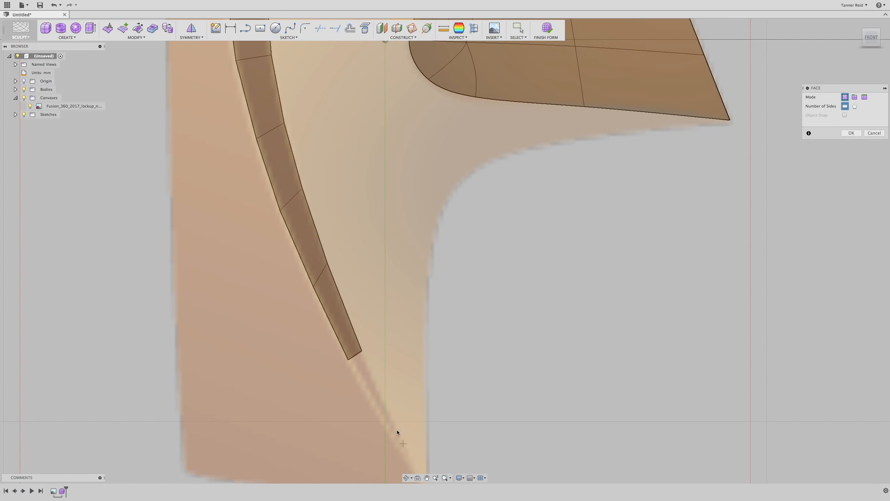
Step: Close the band with a triangular face tapering to the stem's lower tip and finish the Face command
{"action": "left_click", "coordinate": [361, 351]}
{"action": "left_click", "coordinate": [427, 478]}
{"action": "left_click_drag", "start_coordinate": [443, 410], "coordinate": [441, 274]}
{"action": "key", "text": "Escape"}
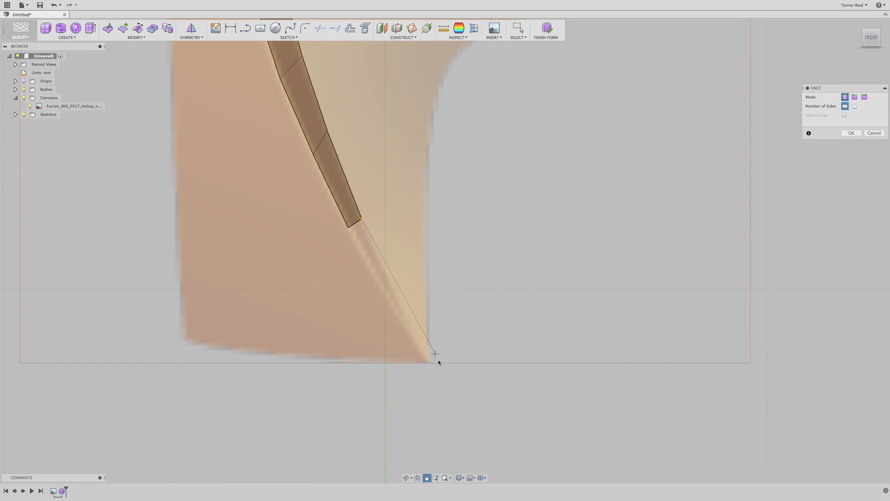
{"action": "left_click", "coordinate": [429, 361]}
{"action": "left_click", "coordinate": [348, 227]}
{"action": "left_click", "coordinate": [362, 221]}
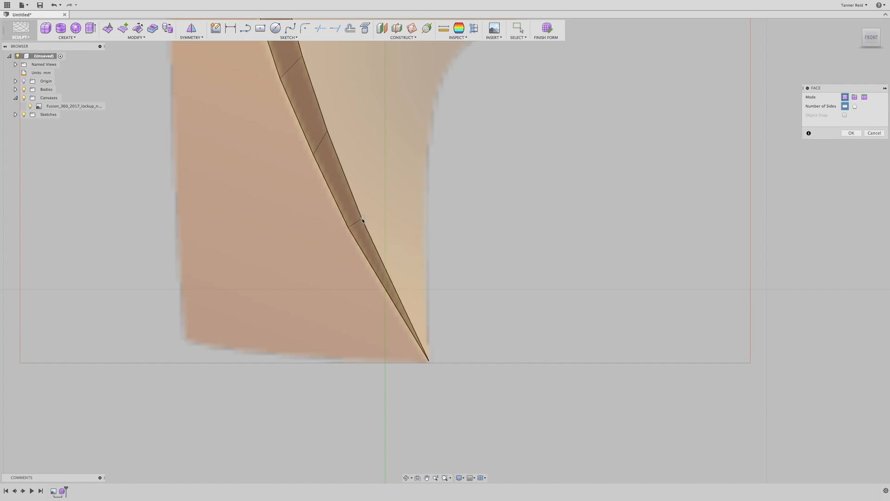
{"action": "left_click", "coordinate": [437, 480]}
{"action": "left_click_drag", "start_coordinate": [472, 176], "coordinate": [475, 74]}
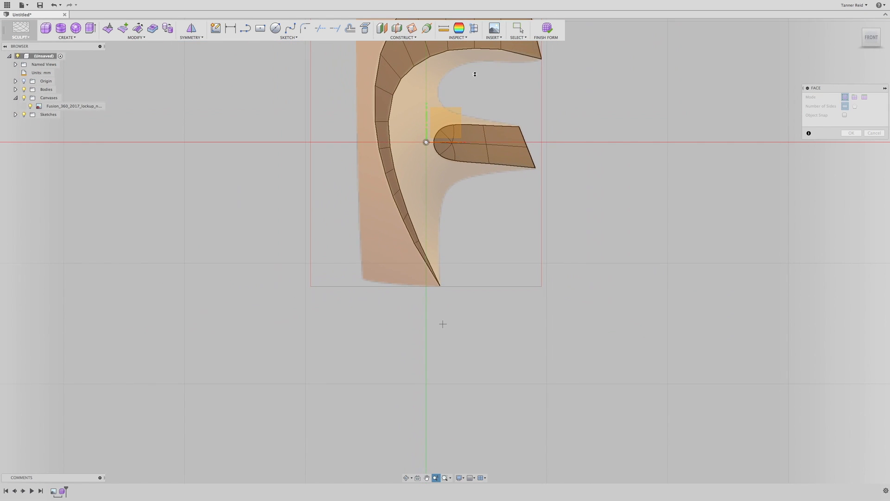
{"action": "left_click", "coordinate": [427, 479]}
{"action": "left_click_drag", "start_coordinate": [505, 258], "coordinate": [450, 344]}
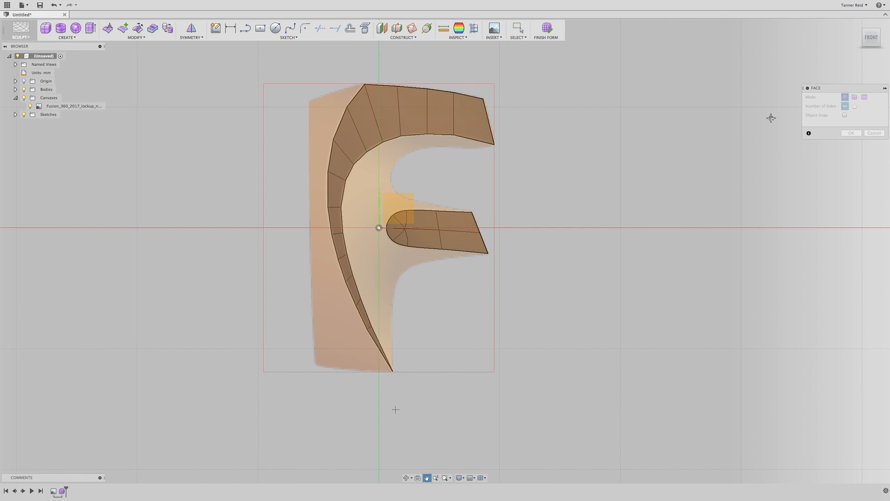
{"action": "left_click", "coordinate": [851, 134]}
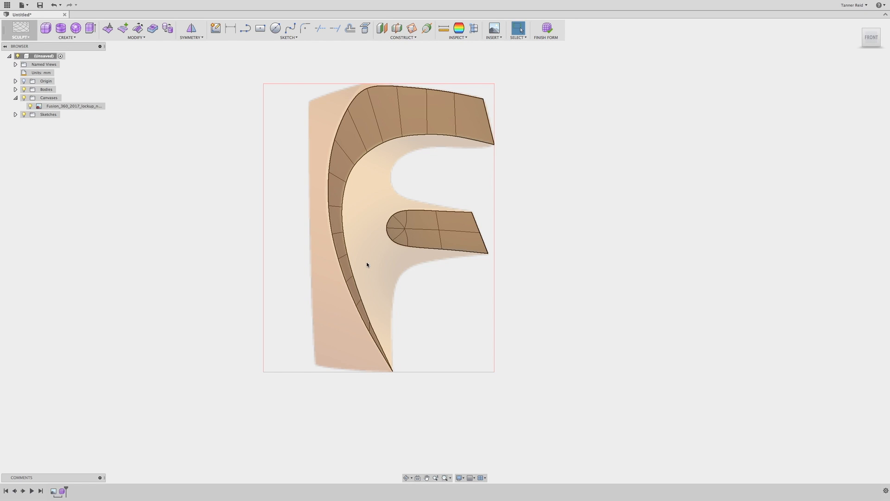
Step: Start the Face command and add a four-sided face at the stem's upper outer corner plus a triangular face joining it to the band's peak
{"action": "scroll", "coordinate": [281, 106], "scroll_direction": "up", "scroll_amount": 5}
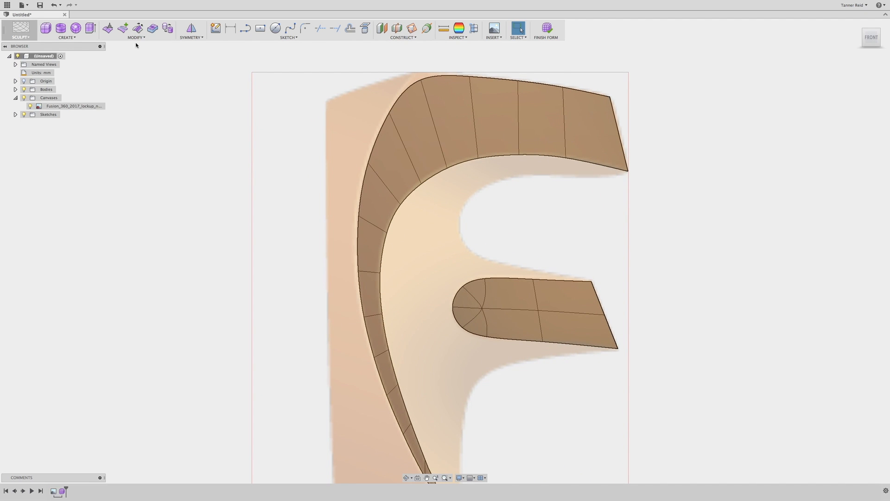
{"action": "left_click", "coordinate": [67, 37]}
{"action": "left_click", "coordinate": [65, 93]}
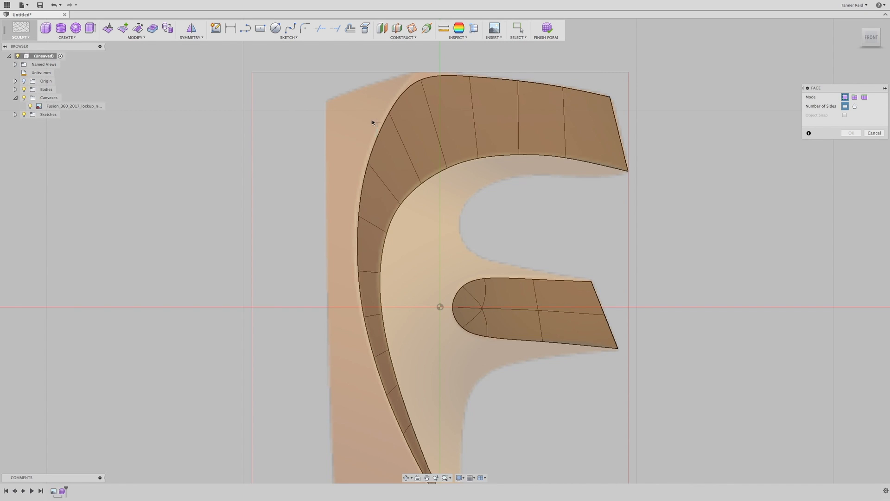
{"action": "left_click", "coordinate": [326, 102]}
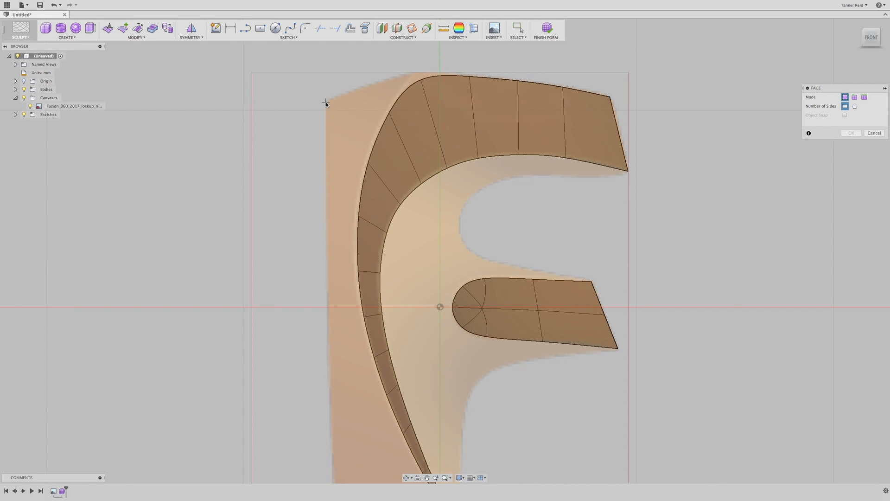
{"action": "left_click", "coordinate": [368, 86]}
{"action": "left_click", "coordinate": [390, 113]}
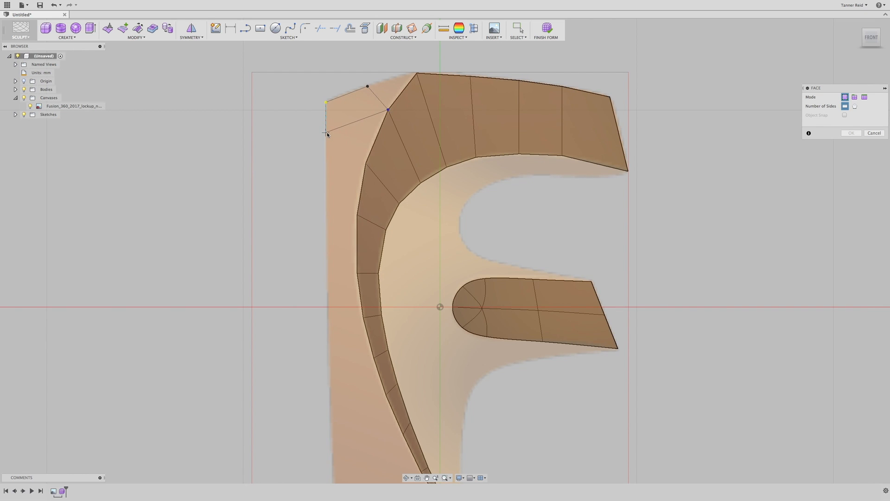
{"action": "left_click", "coordinate": [327, 133]}
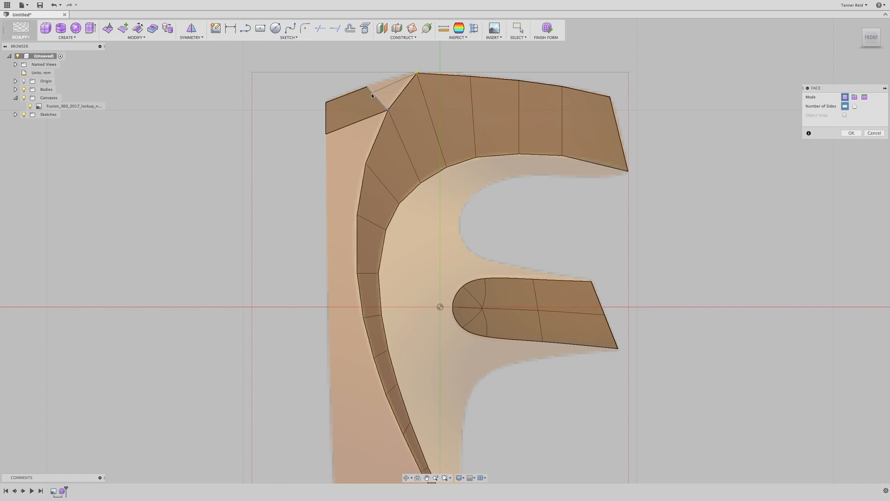
{"action": "left_click", "coordinate": [418, 73]}
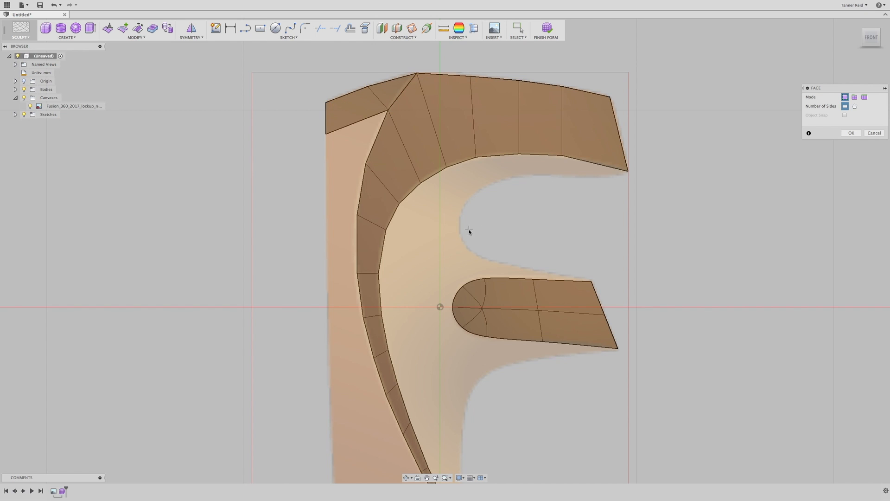
Step: Add two four-sided faces down the stem between the curved band and the straight outer edge
{"action": "left_click", "coordinate": [388, 110]}
{"action": "left_click", "coordinate": [367, 164]}
{"action": "left_click", "coordinate": [326, 167]}
{"action": "left_click", "coordinate": [326, 134]}
{"action": "left_click", "coordinate": [357, 215]}
{"action": "left_click", "coordinate": [366, 164]}
{"action": "left_click", "coordinate": [326, 167]}
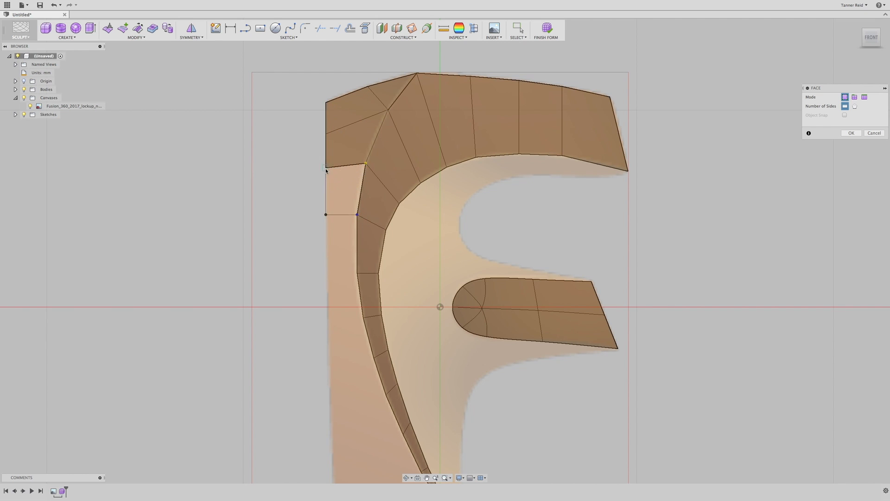
{"action": "left_click", "coordinate": [326, 215]}
Step: Continue the outer stem with two four-sided faces ending just below the horizontal axis
{"action": "left_click", "coordinate": [358, 273]}
{"action": "left_click", "coordinate": [357, 215]}
{"action": "left_click", "coordinate": [326, 214]}
{"action": "left_click", "coordinate": [326, 273]}
{"action": "left_click", "coordinate": [364, 317]}
{"action": "left_click", "coordinate": [357, 274]}
{"action": "left_click", "coordinate": [326, 274]}
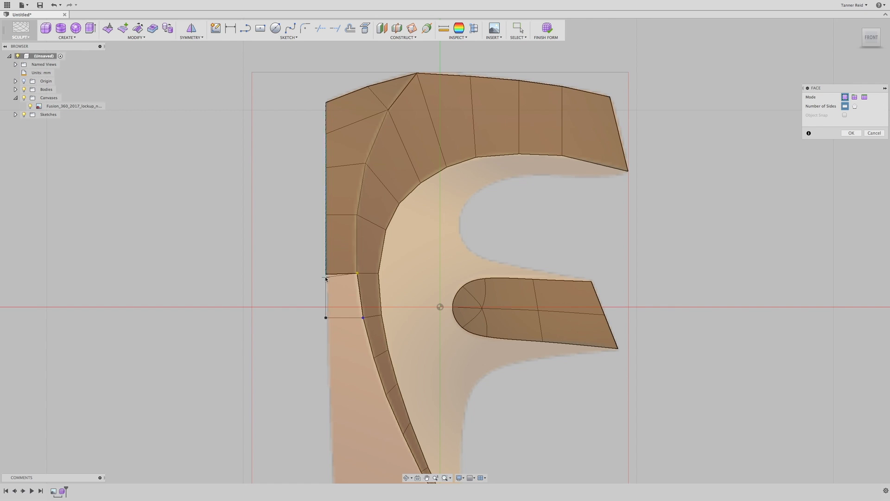
{"action": "left_click", "coordinate": [326, 318]}
Step: Add two further four-sided faces along the outer stem below the horizontal axis, matching the band's vertices
{"action": "left_click", "coordinate": [374, 358]}
{"action": "left_click", "coordinate": [364, 318]}
{"action": "left_click", "coordinate": [326, 374]}
{"action": "left_click", "coordinate": [386, 394]}
{"action": "left_click", "coordinate": [326, 423]}
{"action": "left_click", "coordinate": [326, 373]}
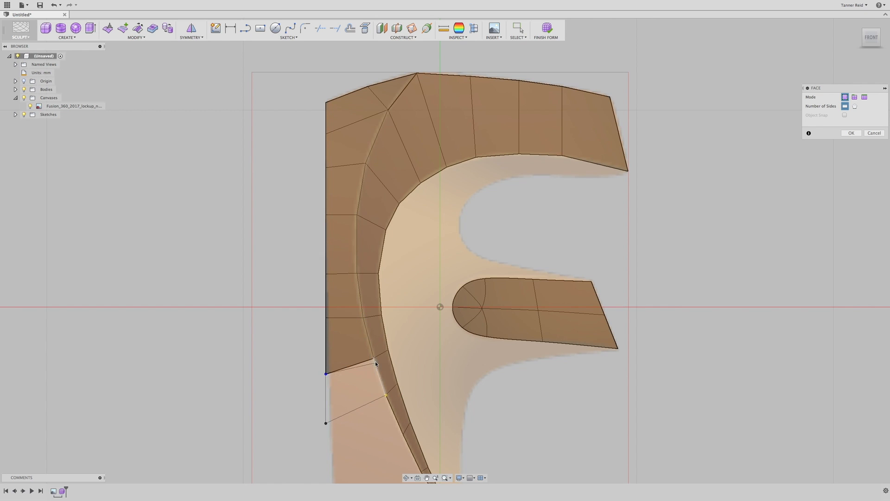
{"action": "left_click", "coordinate": [386, 394]}
Step: Add a slanted four-sided face lower on the stem and another four-sided face at its lower outer corner
{"action": "middle_click_drag", "start_coordinate": [453, 429], "coordinate": [478, 257]}
{"action": "left_click", "coordinate": [428, 262]}
{"action": "left_click", "coordinate": [356, 323]}
{"action": "left_click", "coordinate": [350, 251]}
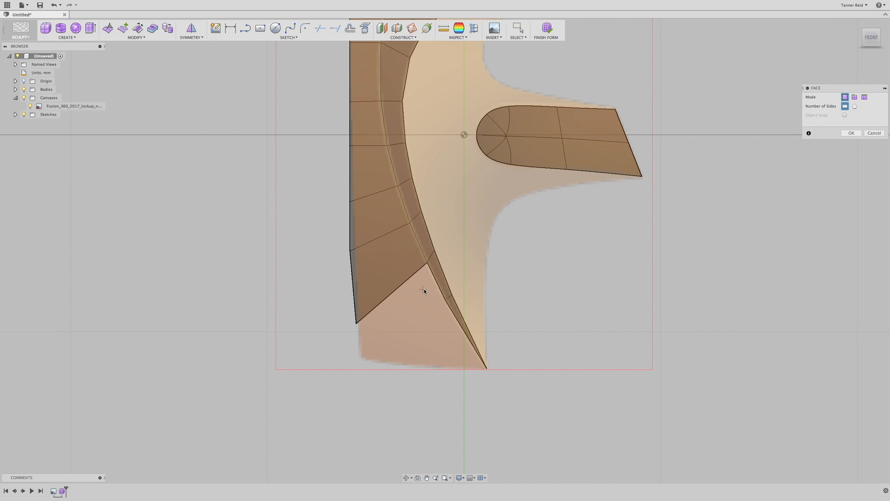
{"action": "left_click", "coordinate": [357, 324]}
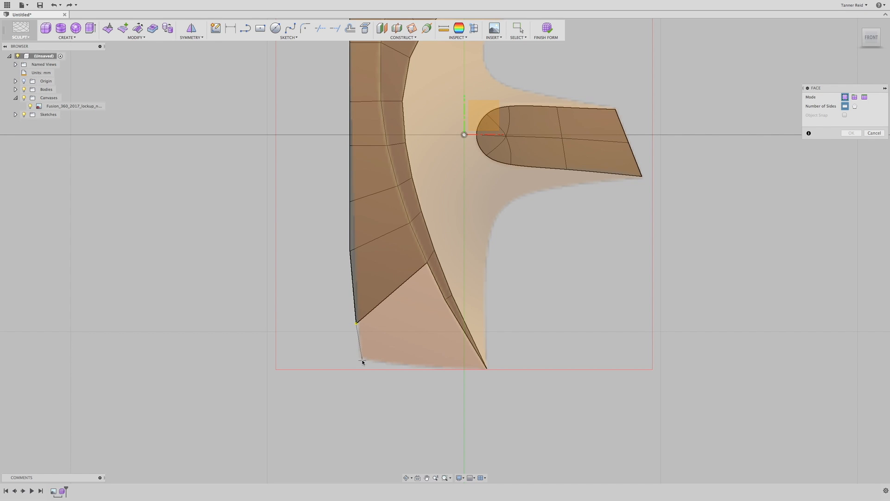
{"action": "left_click", "coordinate": [363, 360]}
{"action": "left_click", "coordinate": [419, 366]}
{"action": "left_click", "coordinate": [445, 300]}
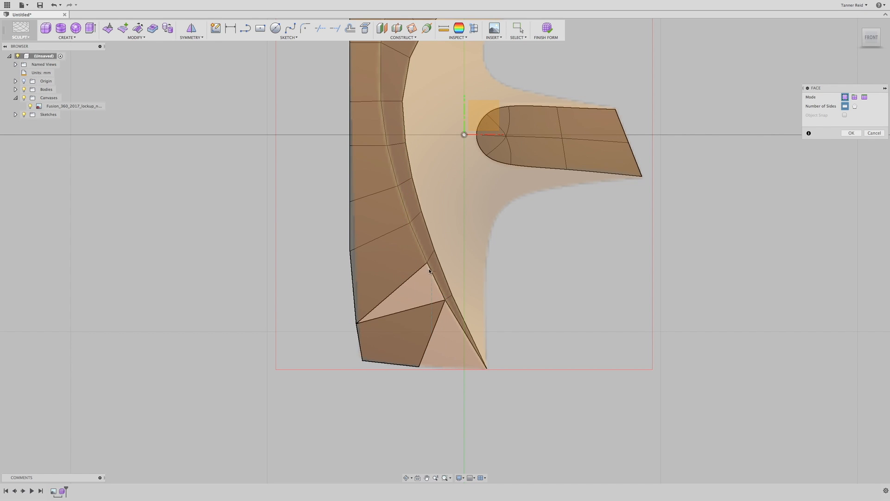
Step: Fill the two remaining triangular gaps near the stem's lower tip with faces and finish the Face command
{"action": "left_click", "coordinate": [445, 300]}
{"action": "left_click", "coordinate": [356, 324]}
{"action": "left_click", "coordinate": [427, 263]}
{"action": "left_click", "coordinate": [444, 301]}
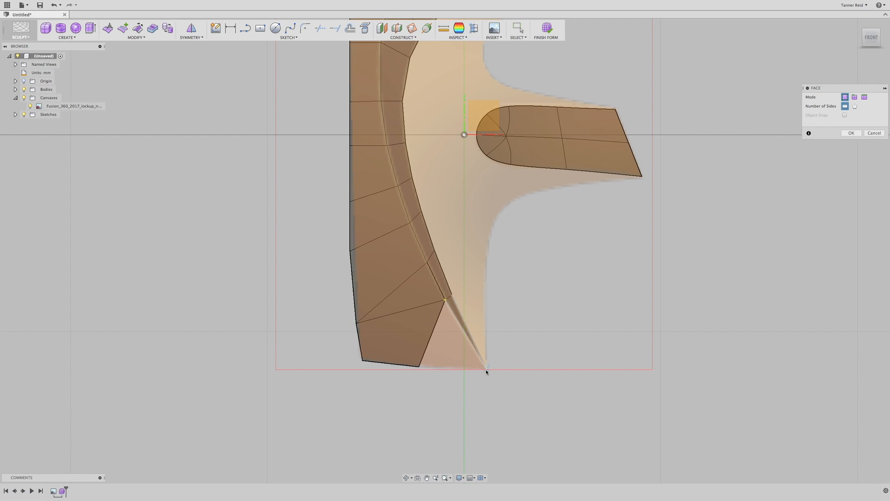
{"action": "left_click", "coordinate": [486, 369]}
{"action": "left_click", "coordinate": [419, 367]}
{"action": "left_click", "coordinate": [446, 300]}
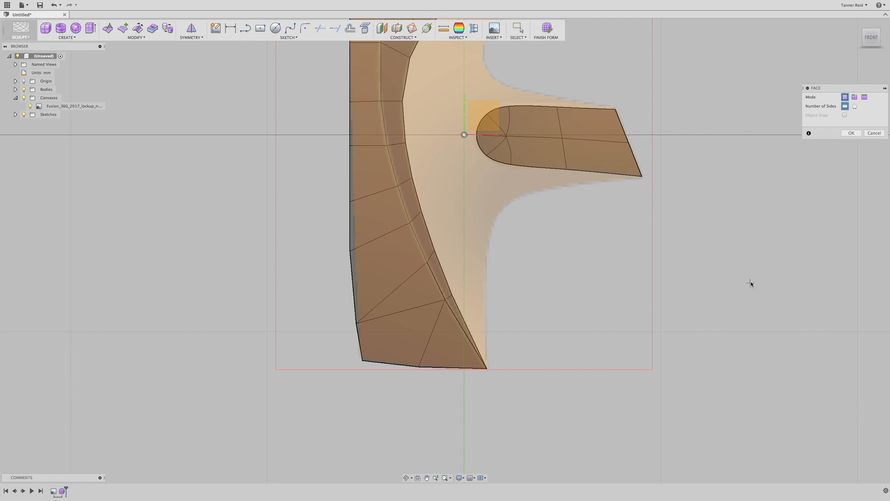
{"action": "left_click", "coordinate": [851, 134]}
Step: Run AutoRepair on the F-shaped T-spline body with the Repair Body utility and accept it
{"action": "scroll", "coordinate": [559, 318], "scroll_direction": "down", "scroll_amount": 3}
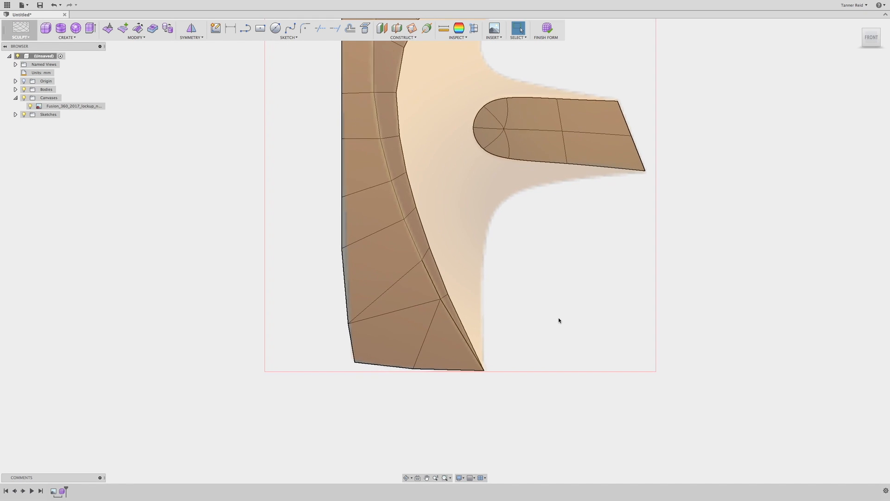
{"action": "scroll", "coordinate": [558, 317], "scroll_direction": "down", "scroll_amount": 2}
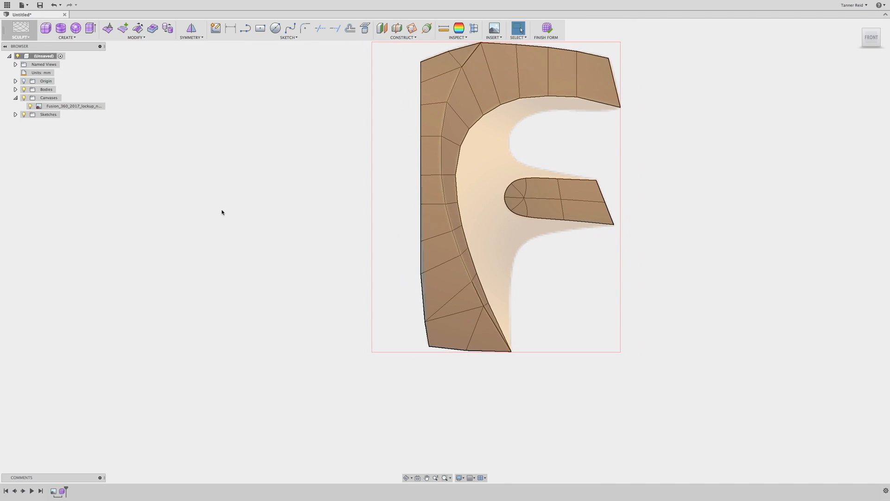
{"action": "left_click", "coordinate": [133, 38]}
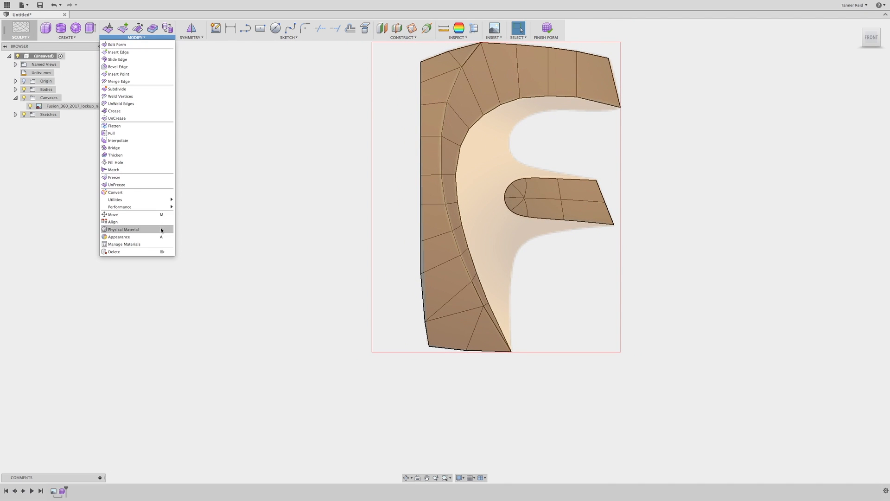
{"action": "mouse_move", "coordinate": [158, 203]}
{"action": "left_click", "coordinate": [193, 208]}
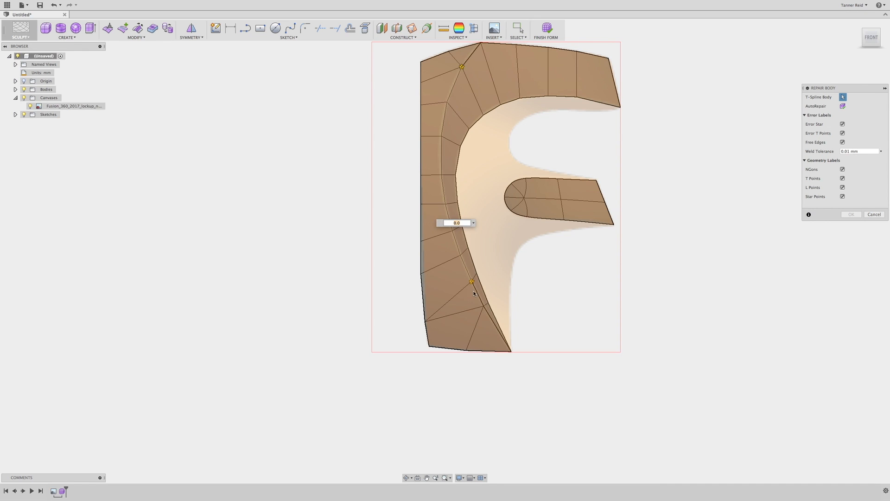
{"action": "left_click", "coordinate": [844, 107]}
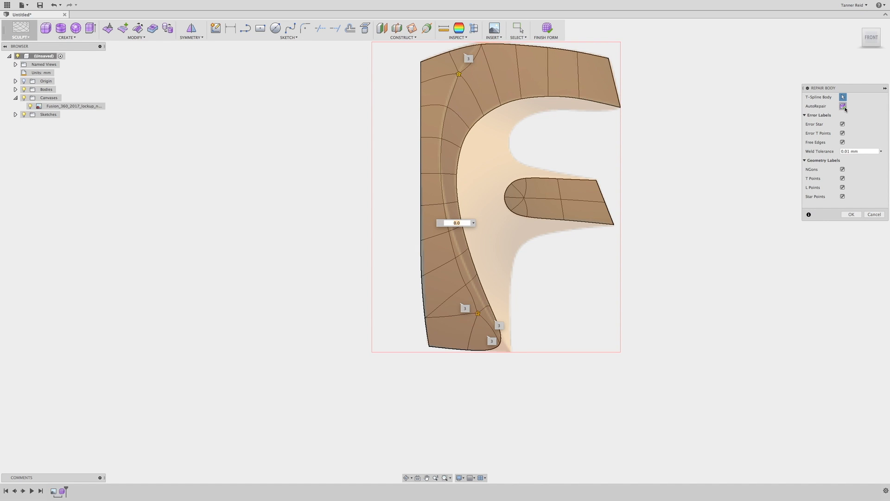
{"action": "left_click", "coordinate": [851, 215]}
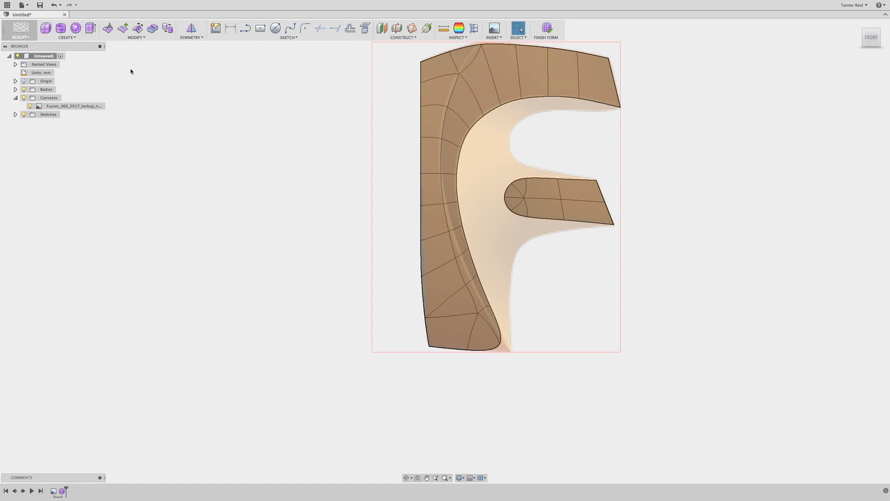
Step: Crease the full inner edge line between the curved band and the outer stem, from the upper peak to the lower tip
{"action": "left_click", "coordinate": [128, 39]}
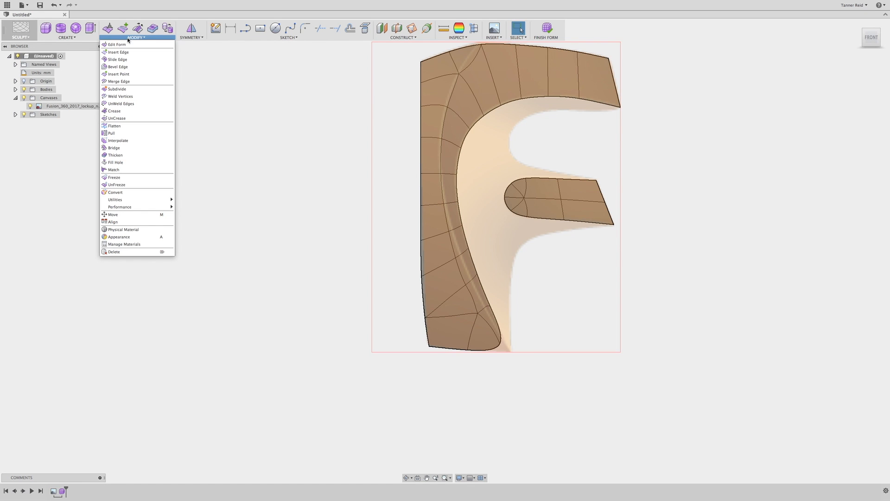
{"action": "left_click", "coordinate": [126, 112]}
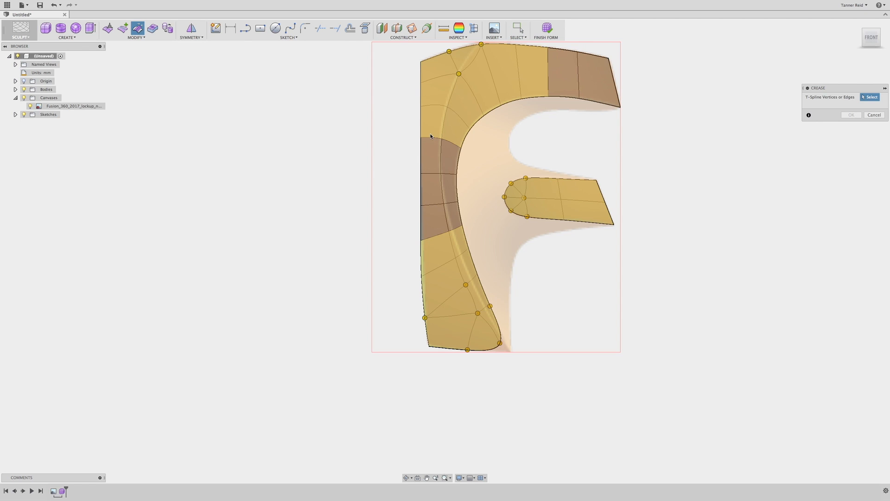
{"action": "double_click", "coordinate": [442, 146]}
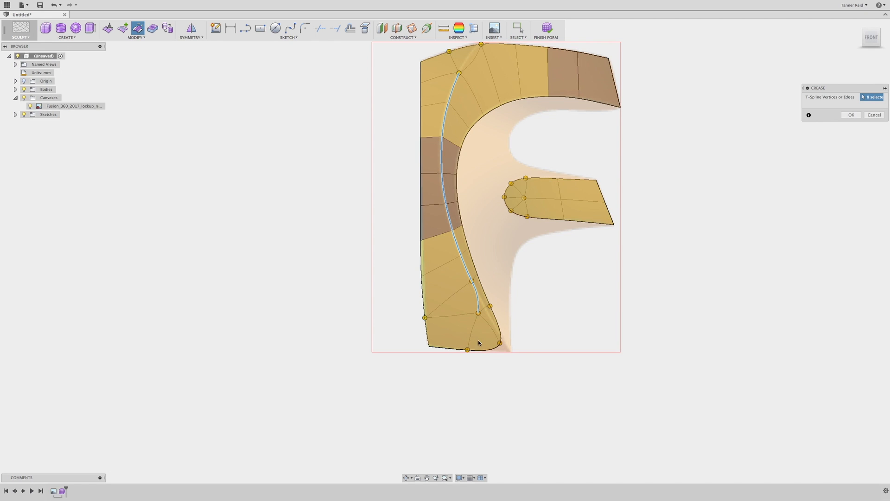
{"action": "left_click", "coordinate": [489, 327]}
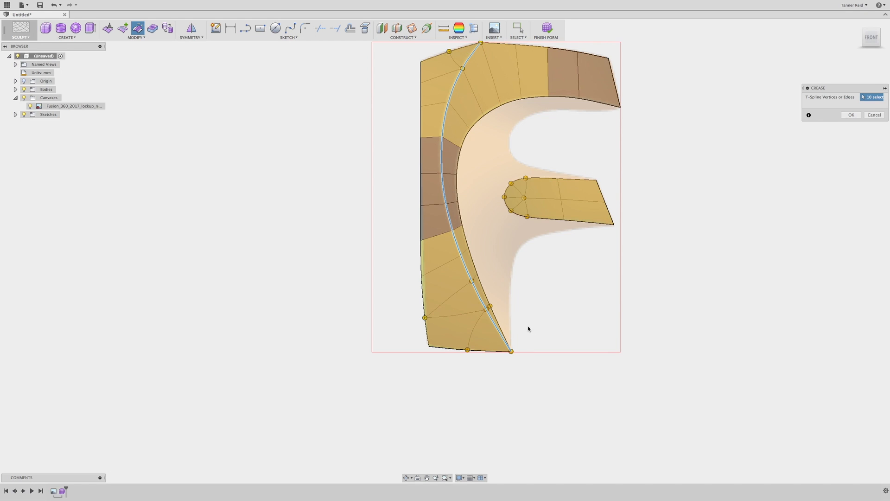
{"action": "left_click", "coordinate": [852, 115]}
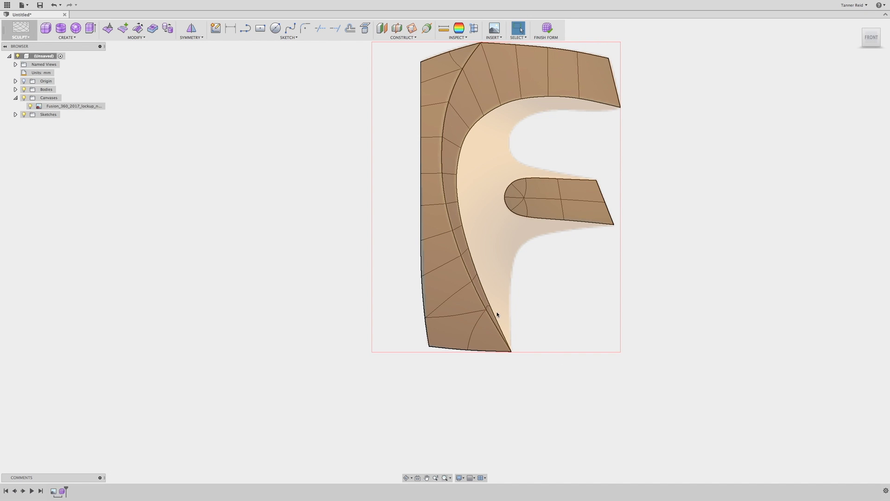
Step: With Edit Form, shift two vertices on the stem's lower outer edge about 0.47 mm inward and the vertex above them about 0.24 mm inward
{"action": "scroll", "coordinate": [443, 180], "scroll_direction": "up", "scroll_amount": 5}
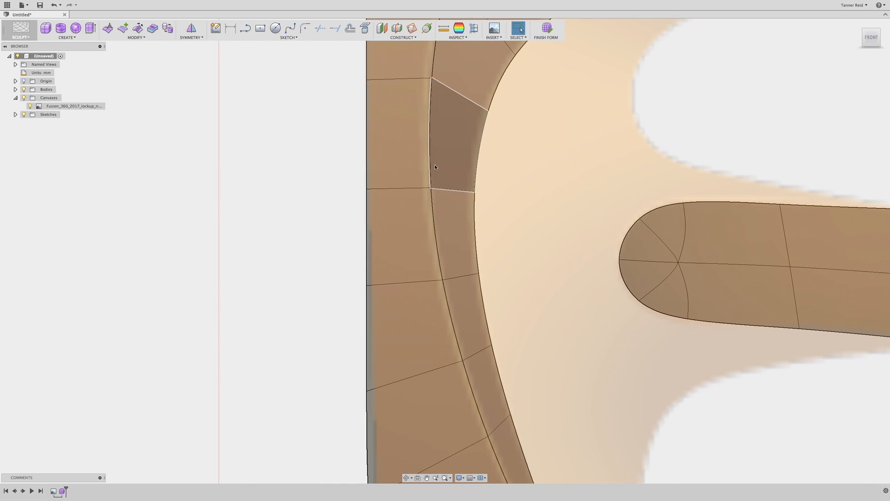
{"action": "scroll", "coordinate": [429, 170], "scroll_direction": "down", "scroll_amount": 6}
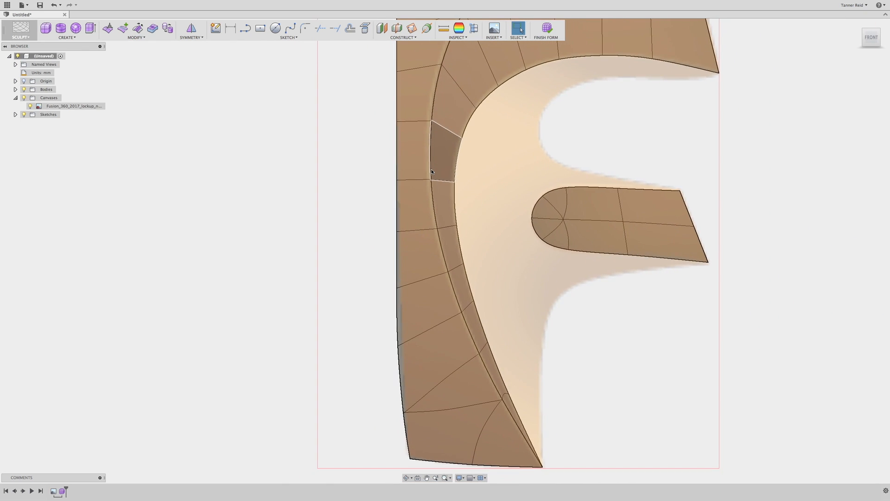
{"action": "scroll", "coordinate": [432, 172], "scroll_direction": "down", "scroll_amount": 3}
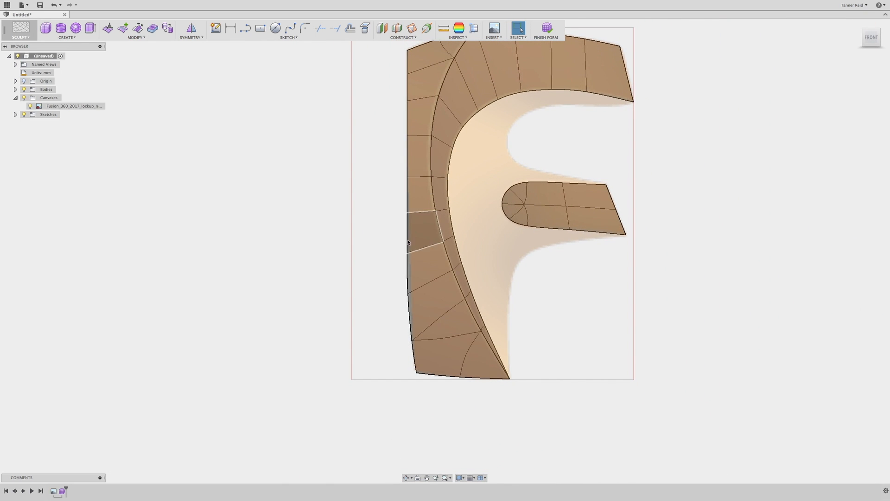
{"action": "left_click", "coordinate": [107, 28]}
{"action": "left_click_drag", "start_coordinate": [390, 271], "coordinate": [425, 361]}
{"action": "left_click_drag", "start_coordinate": [424, 306], "coordinate": [426, 306]}
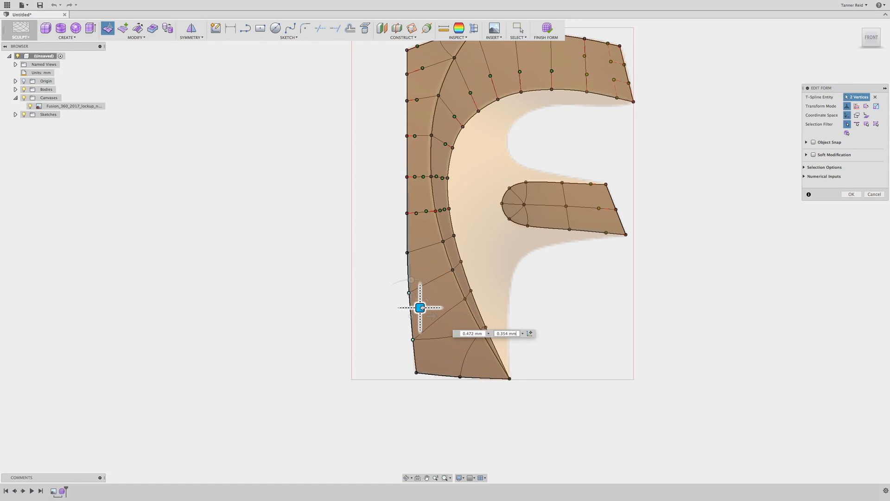
{"action": "left_click", "coordinate": [407, 252]}
{"action": "left_click_drag", "start_coordinate": [416, 243], "coordinate": [417, 243]}
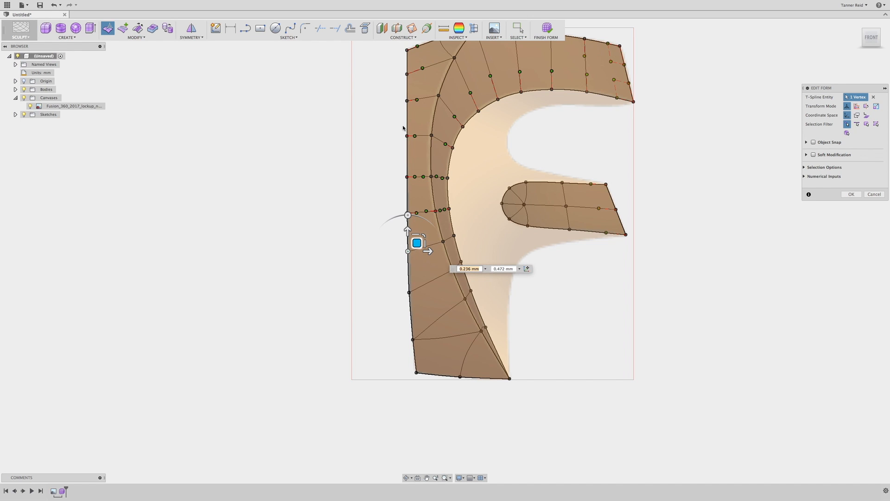
Step: Move two mid-height vertices on the stem's outer edge about 0.59 mm outward and nudge the vertices above them outward to match the canvas
{"action": "left_click_drag", "start_coordinate": [398, 119], "coordinate": [428, 210]}
{"action": "left_click_drag", "start_coordinate": [419, 146], "coordinate": [418, 146]}
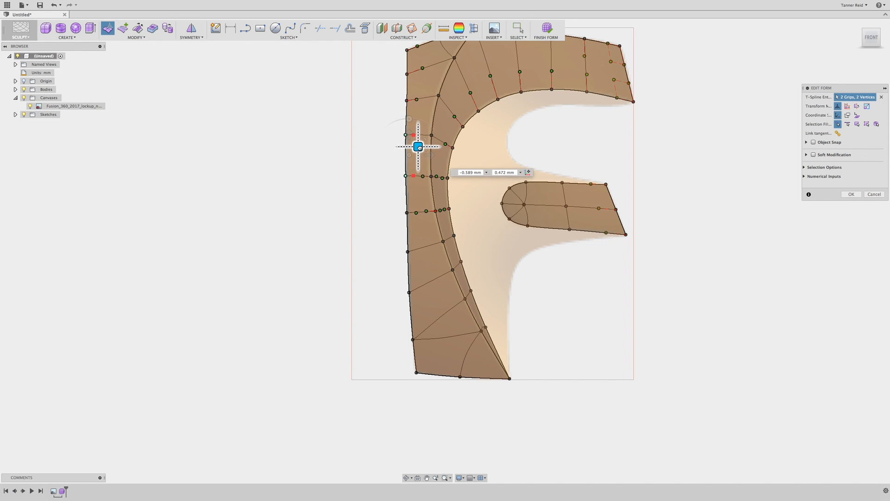
{"action": "left_click", "coordinate": [407, 100]}
{"action": "left_click_drag", "start_coordinate": [414, 91], "coordinate": [413, 91]}
{"action": "left_click", "coordinate": [379, 52]}
{"action": "left_click_drag", "start_coordinate": [392, 61], "coordinate": [414, 66]}
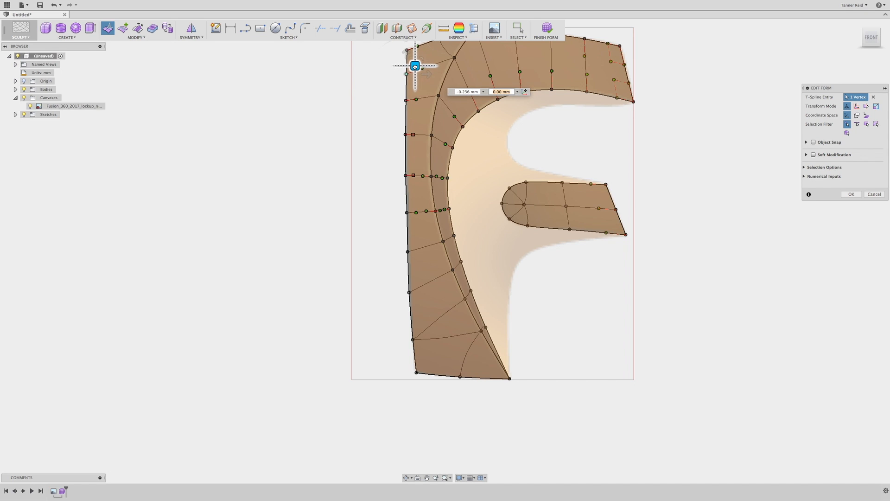
Step: Select two vertices on the lower half of the stem's outer edge and rotate them by 5 degrees
{"action": "left_click", "coordinate": [396, 250]}
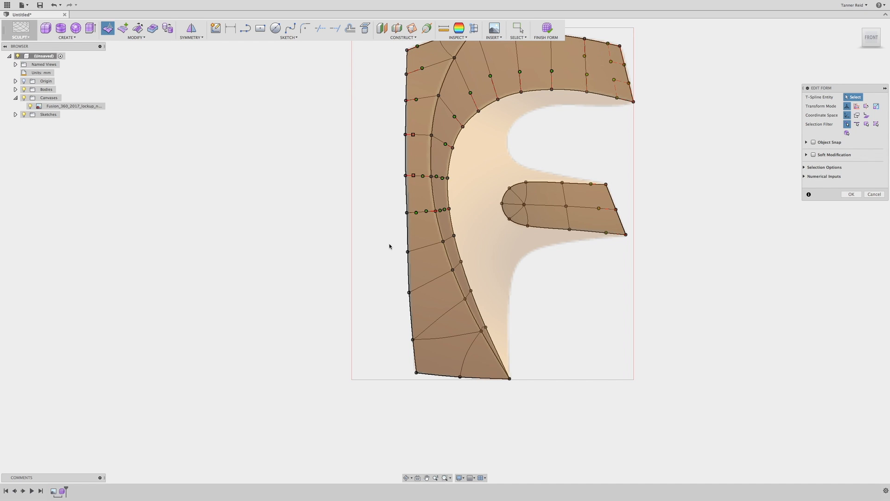
{"action": "left_click_drag", "start_coordinate": [394, 240], "coordinate": [417, 330]}
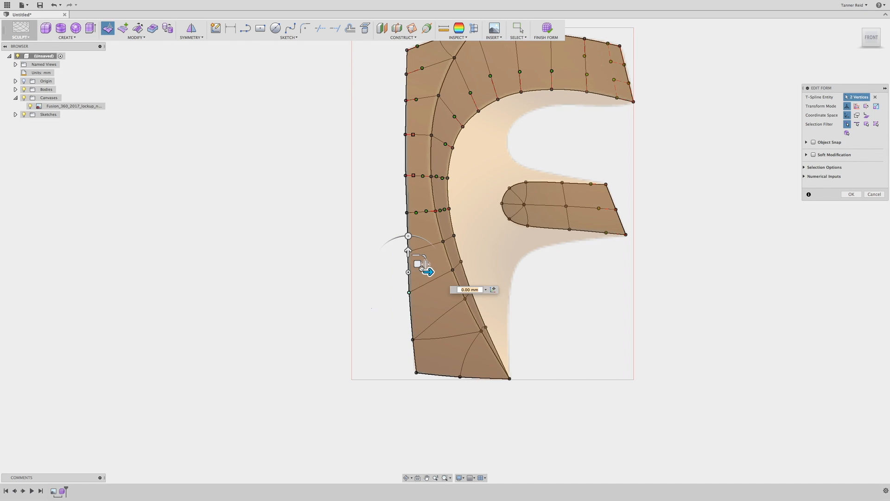
{"action": "left_click_drag", "start_coordinate": [419, 264], "coordinate": [406, 237]}
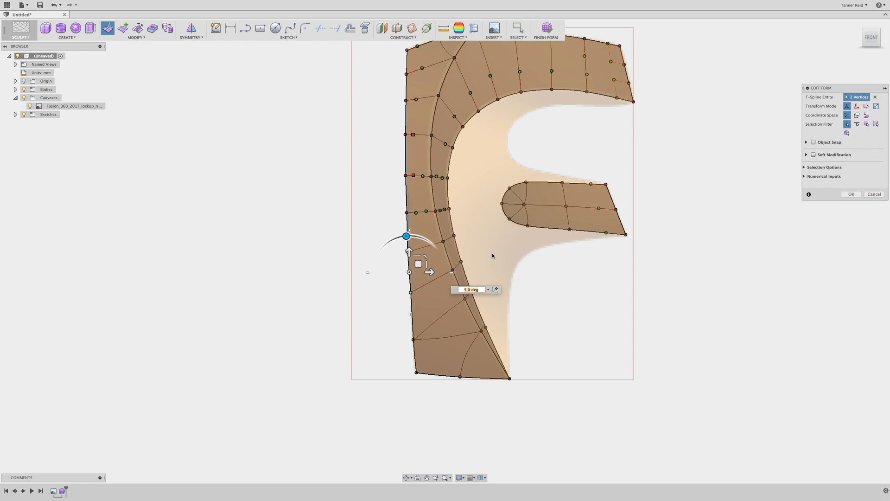
Step: Apply the vertex rotation on the stem's outer edge and finish editing the form
{"action": "key", "text": "Return"}
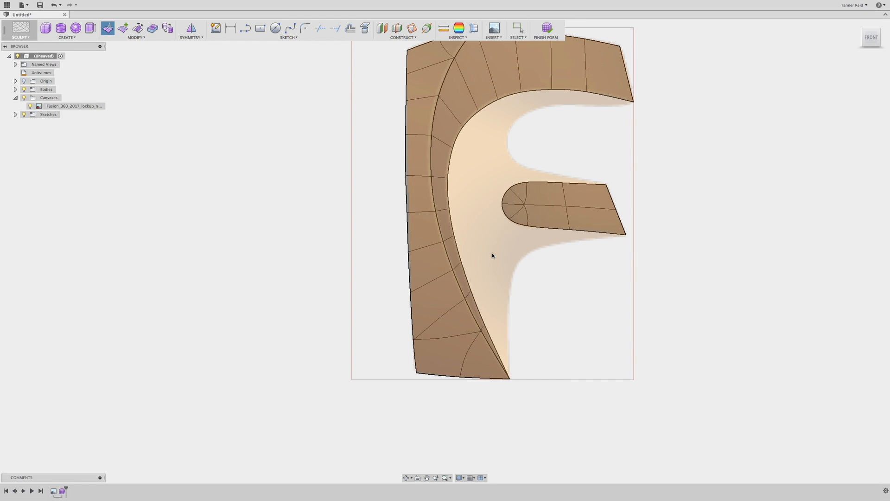
{"action": "left_click", "coordinate": [427, 477]}
{"action": "left_click_drag", "start_coordinate": [548, 238], "coordinate": [475, 304]}
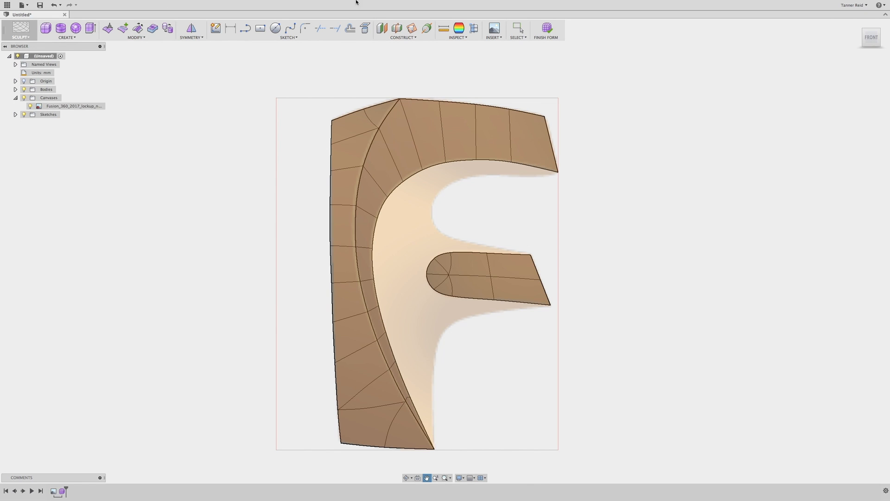
Step: Sketch a three-point spline on the front plane, from the upper arm's lower canvas edge through the light area to the lower stem's inner edge
{"action": "left_click", "coordinate": [219, 36]}
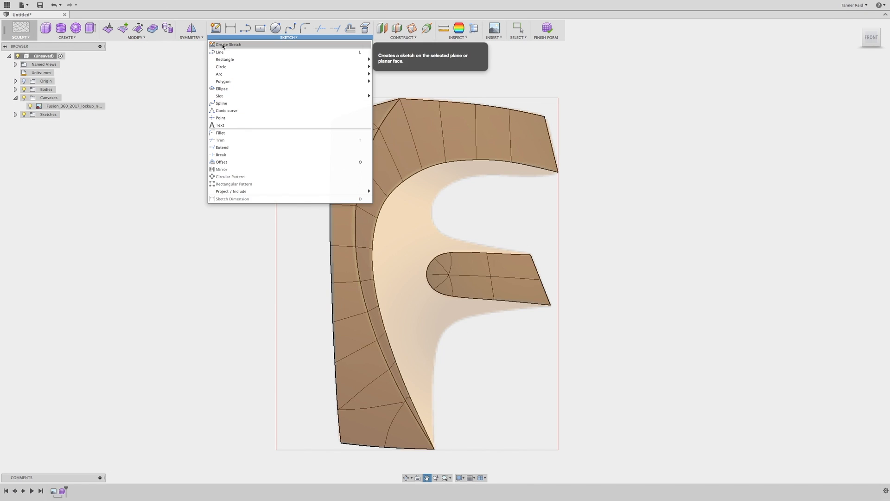
{"action": "left_click", "coordinate": [222, 45]}
{"action": "left_click", "coordinate": [444, 253]}
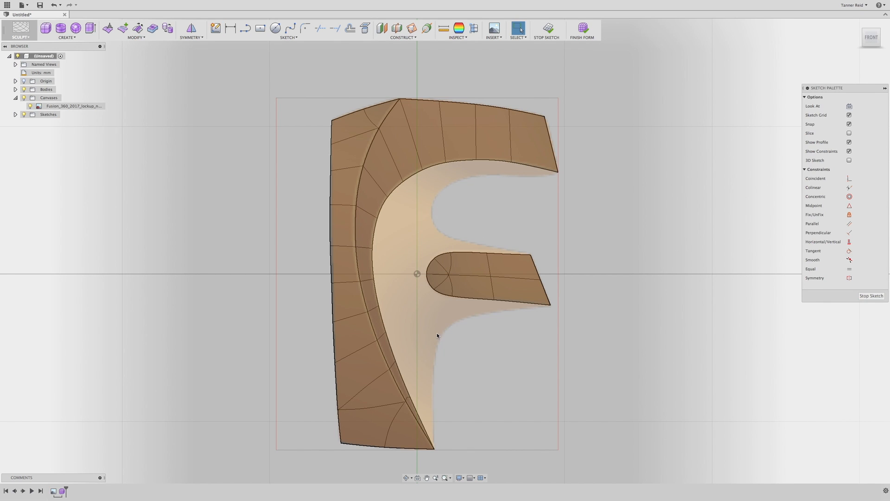
{"action": "left_click", "coordinate": [278, 38]}
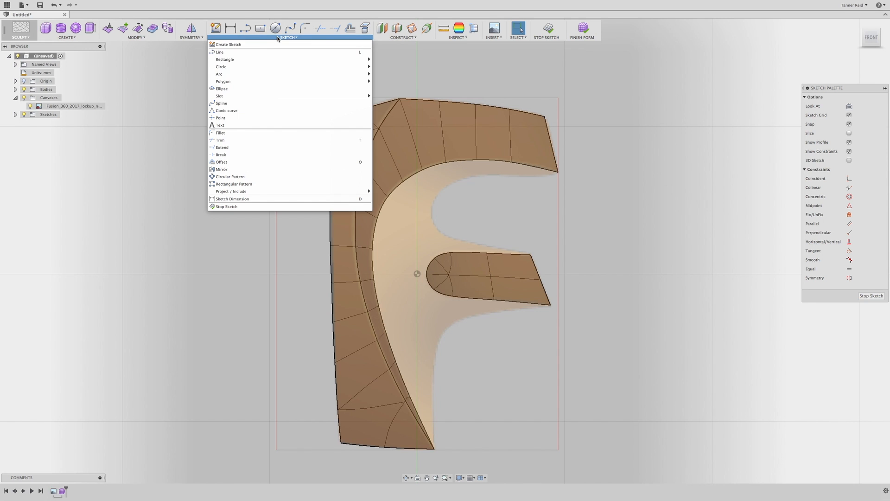
{"action": "left_click", "coordinate": [251, 100]}
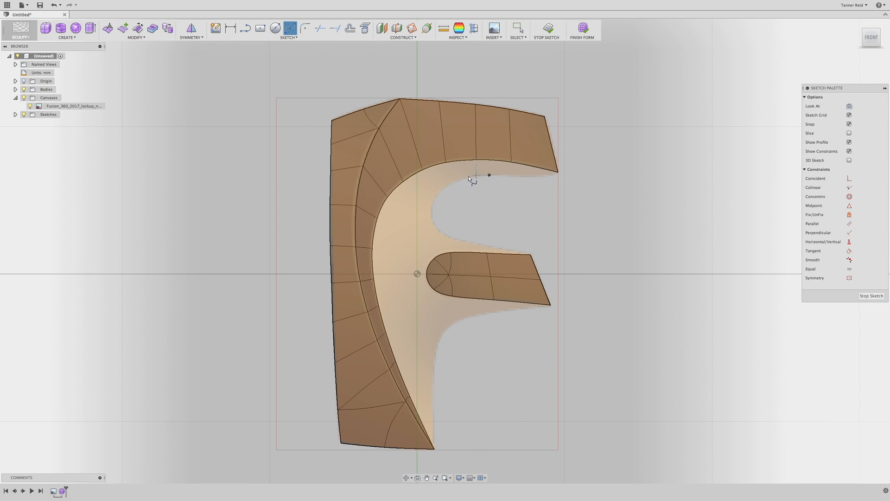
{"action": "left_click", "coordinate": [396, 273]}
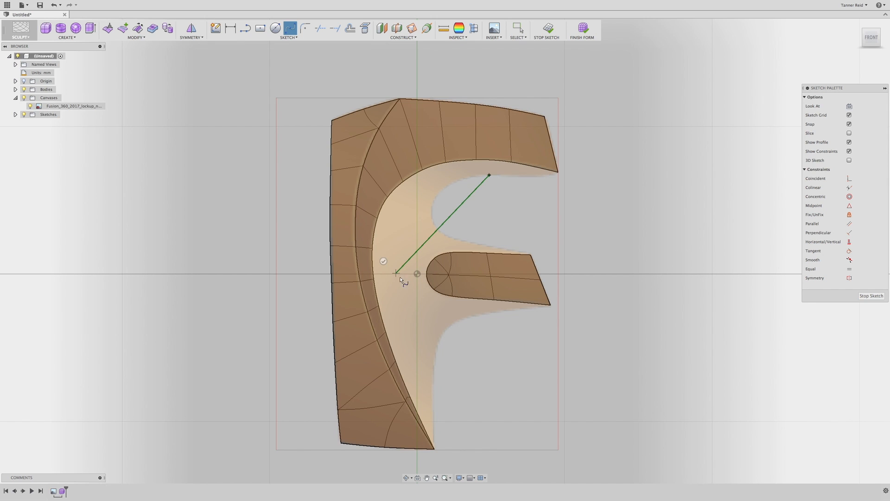
{"action": "left_click", "coordinate": [438, 345]}
{"action": "left_click", "coordinate": [448, 332]}
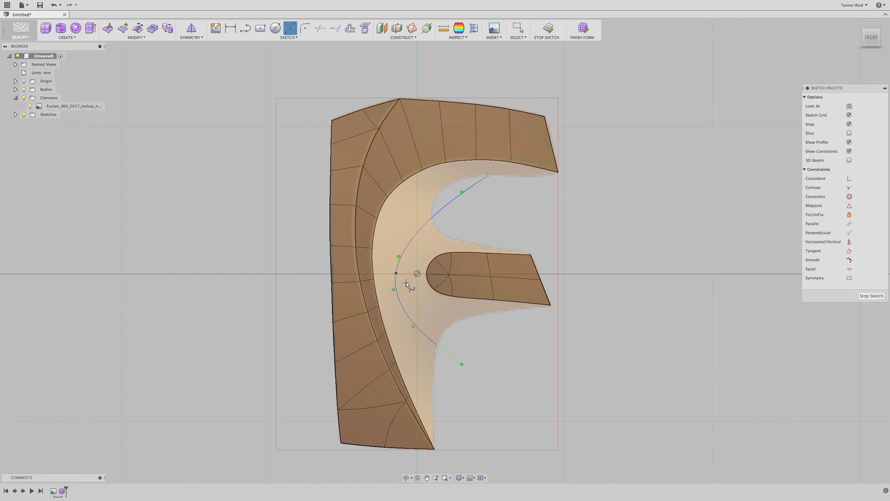
Step: Reshape the spline at its middle fit point by lengthening the tangent handle and shifting the point upward along the light area
{"action": "left_click", "coordinate": [396, 273]}
{"action": "left_click_drag", "start_coordinate": [398, 257], "coordinate": [397, 247]}
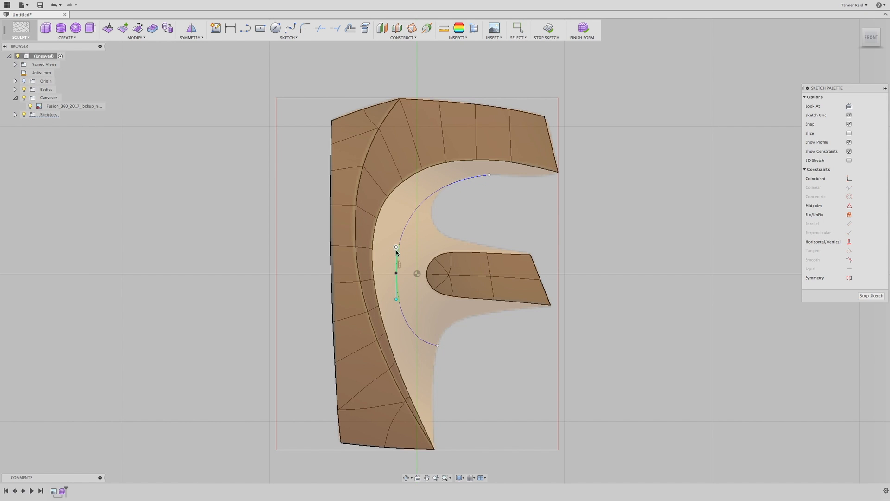
{"action": "left_click_drag", "start_coordinate": [396, 300], "coordinate": [396, 231]}
{"action": "left_click", "coordinate": [610, 287]}
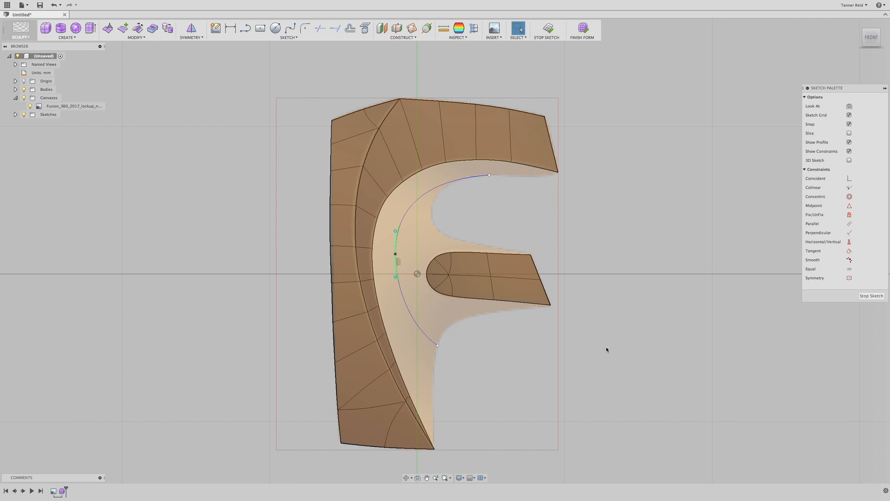
{"action": "left_click_drag", "start_coordinate": [395, 254], "coordinate": [396, 259]}
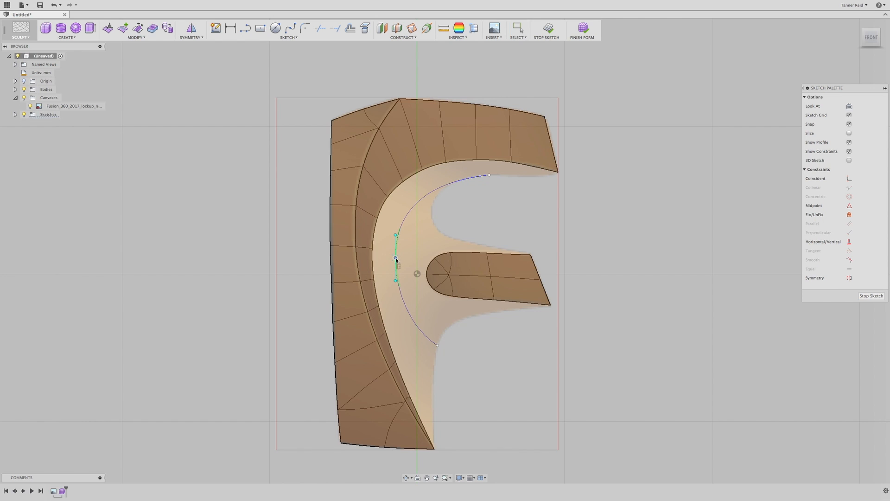
{"action": "key", "text": "Escape"}
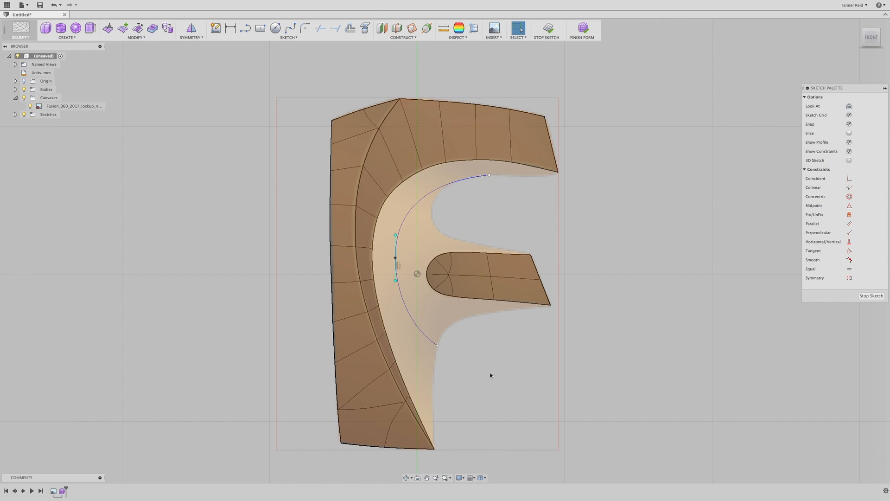
Step: Tilt the tangent handle at the spline's middle point slightly so the curve follows the lower light area more smoothly
{"action": "left_click", "coordinate": [437, 346]}
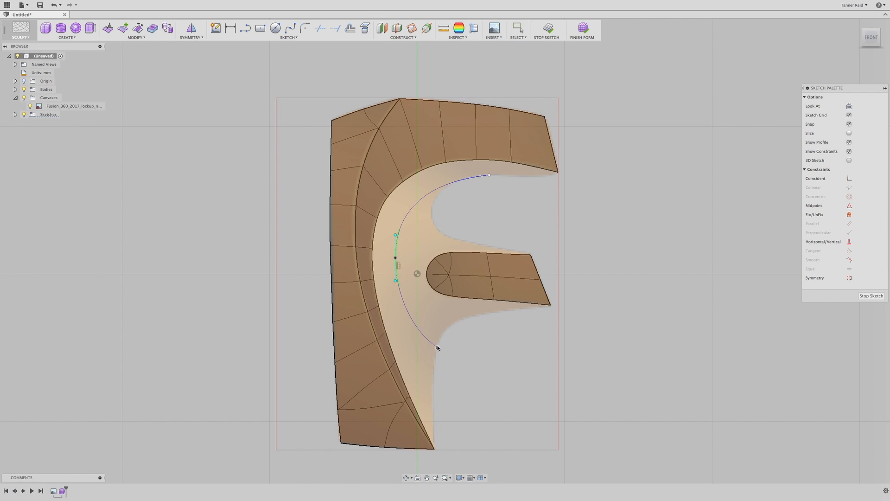
{"action": "left_click_drag", "start_coordinate": [396, 281], "coordinate": [397, 281]}
{"action": "left_click", "coordinate": [399, 265]}
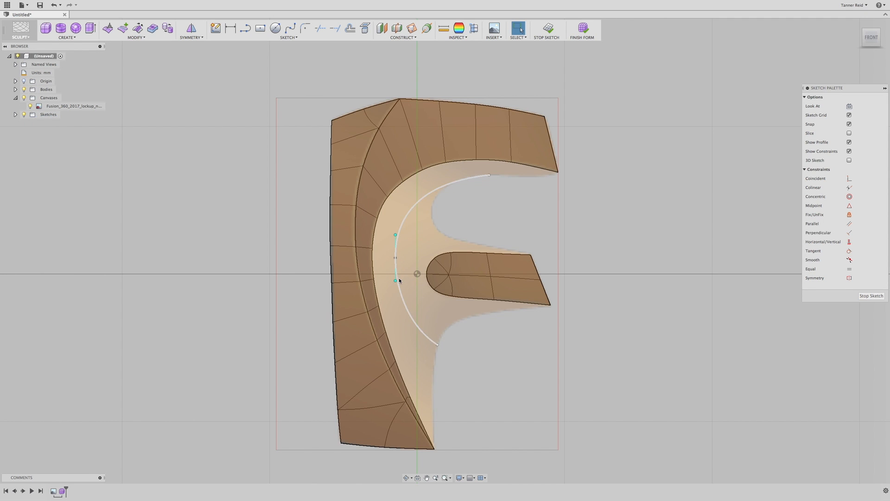
{"action": "left_click", "coordinate": [396, 281]}
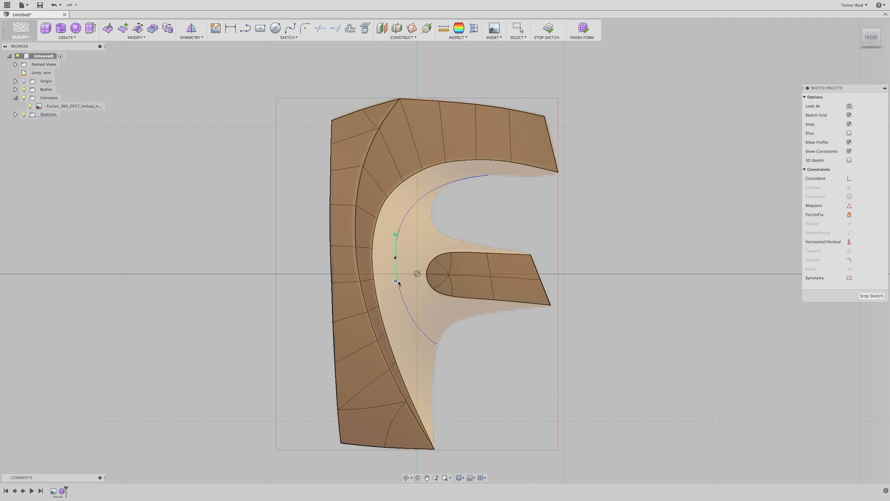
{"action": "scroll", "coordinate": [399, 255], "scroll_direction": "up", "scroll_amount": 5}
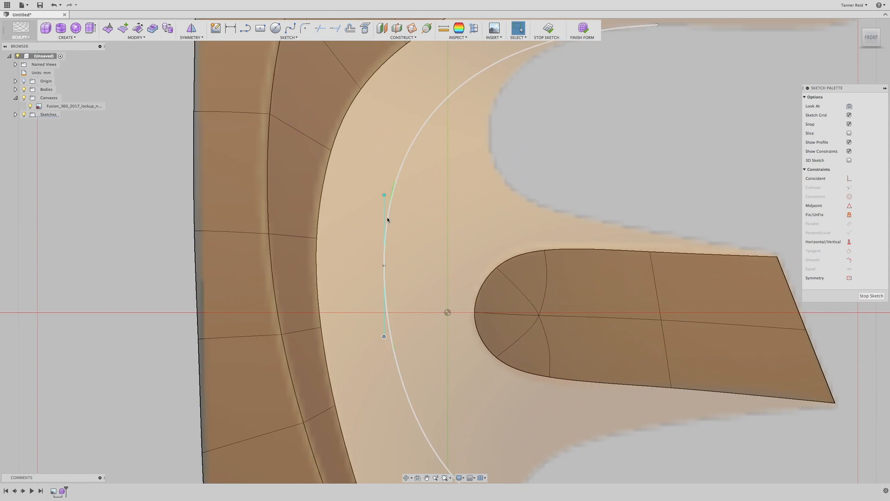
{"action": "left_click_drag", "start_coordinate": [384, 195], "coordinate": [381, 196]}
{"action": "scroll", "coordinate": [422, 268], "scroll_direction": "down", "scroll_amount": 1}
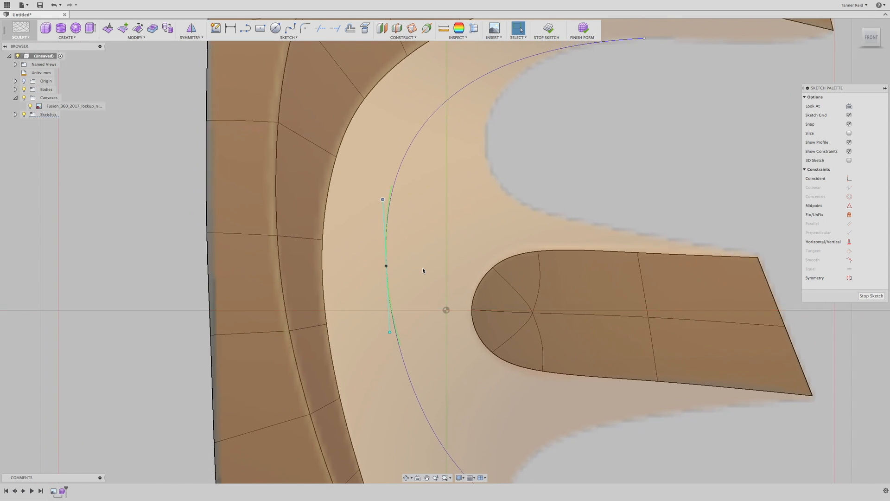
{"action": "scroll", "coordinate": [422, 268], "scroll_direction": "down", "scroll_amount": 4}
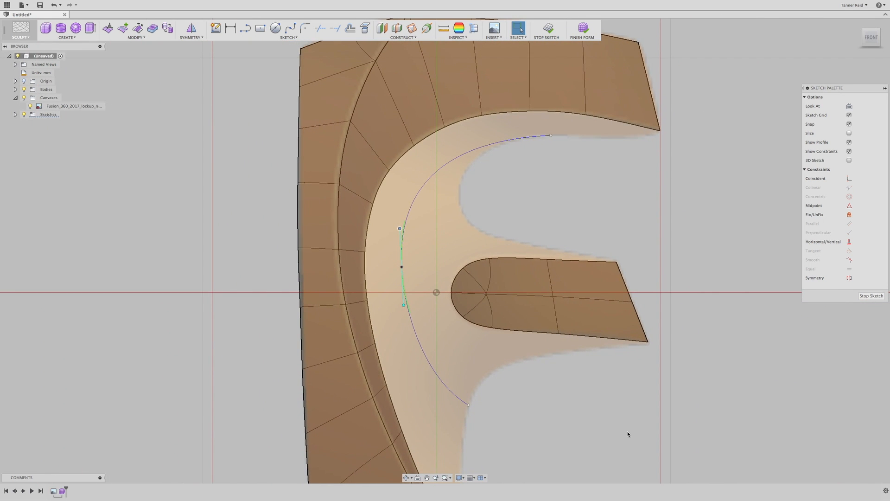
{"action": "scroll", "coordinate": [599, 426], "scroll_direction": "down", "scroll_amount": 3}
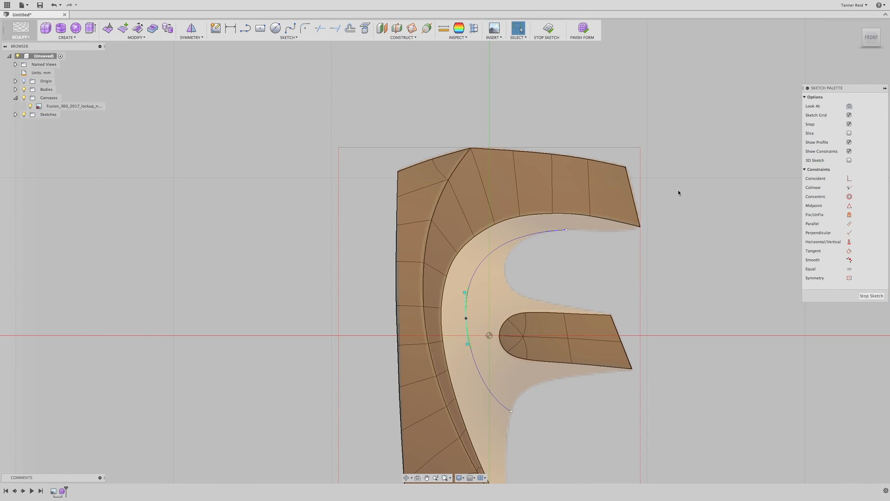
Step: Finish the sketch and pull the spline's upper endpoint back onto the curved edge of the upper cut-out
{"action": "left_click", "coordinate": [547, 28]}
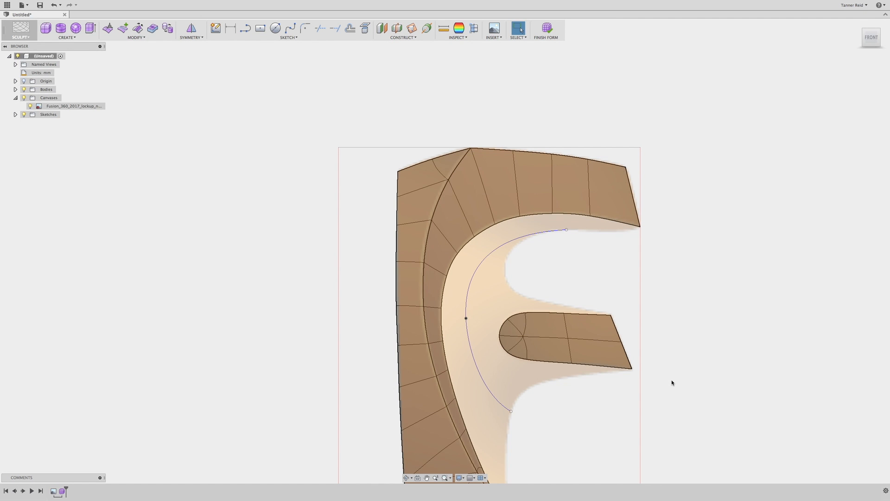
{"action": "left_click", "coordinate": [427, 478]}
{"action": "left_click_drag", "start_coordinate": [533, 331], "coordinate": [456, 246]}
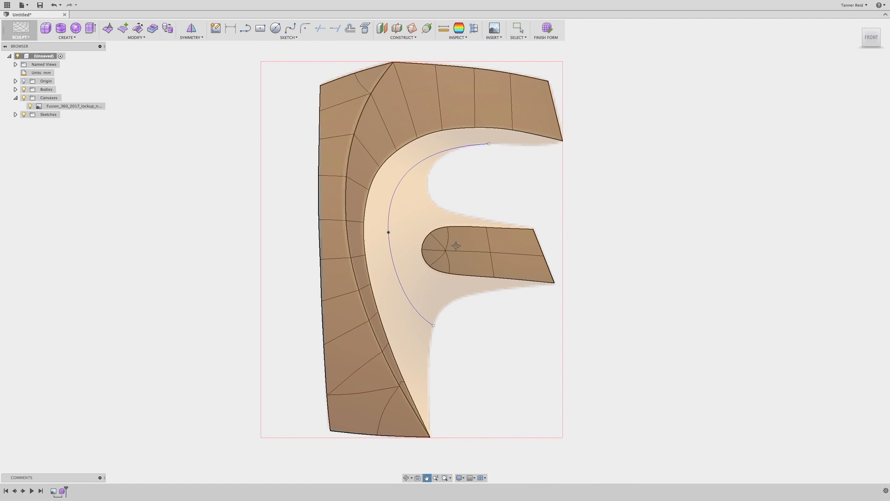
{"action": "key", "text": "Escape"}
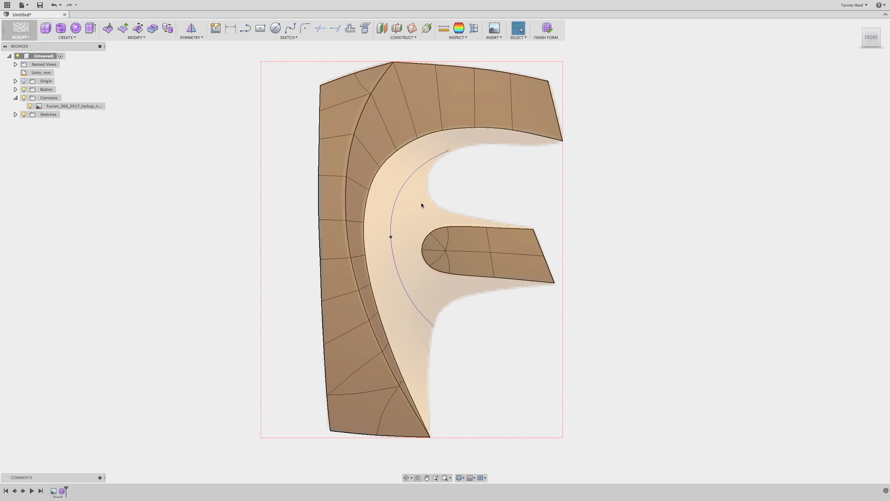
Step: With the Face tool, build two four-sided faces joining the rounded end of the middle bar to the spline
{"action": "left_click", "coordinate": [78, 37]}
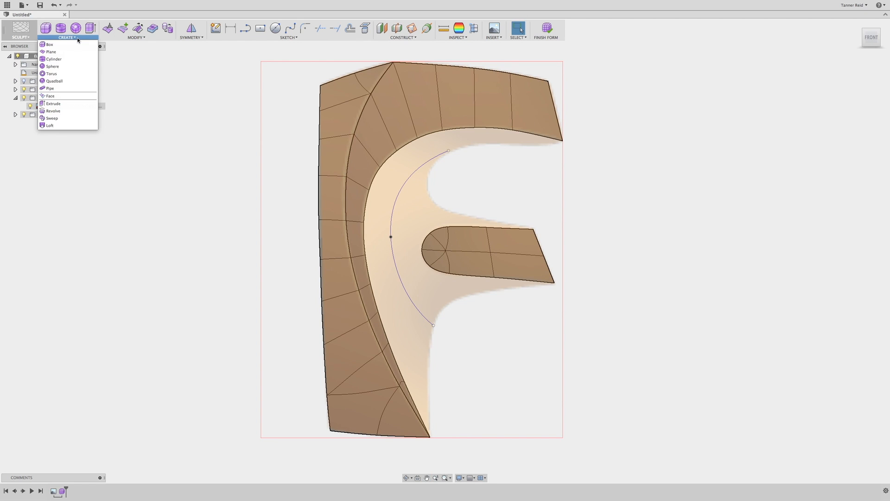
{"action": "left_click", "coordinate": [71, 95]}
{"action": "scroll", "coordinate": [432, 232], "scroll_direction": "up", "scroll_amount": 5}
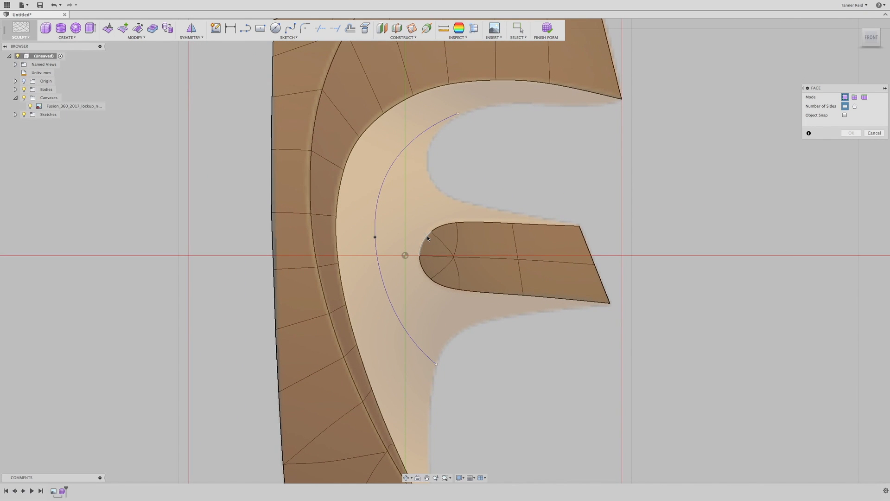
{"action": "left_click", "coordinate": [419, 257]}
{"action": "left_click", "coordinate": [377, 255]}
{"action": "left_click", "coordinate": [378, 199]}
{"action": "left_click", "coordinate": [431, 228]}
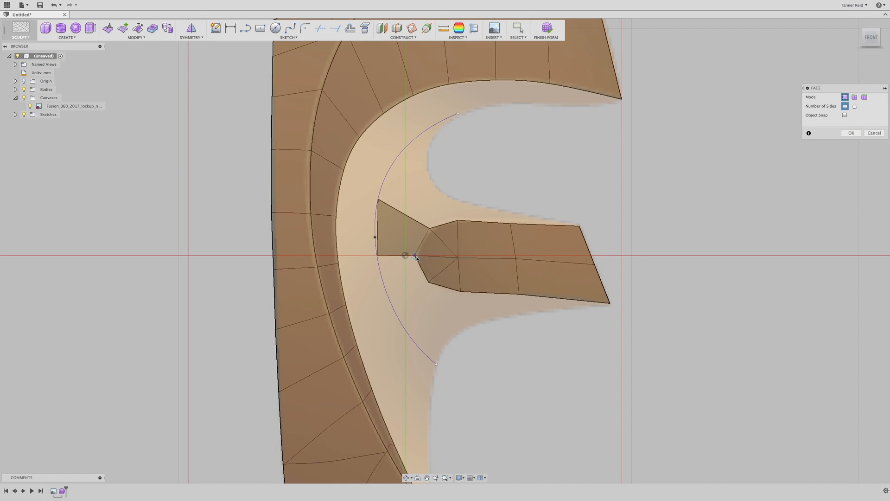
{"action": "left_click", "coordinate": [398, 318]}
{"action": "left_click", "coordinate": [378, 256]}
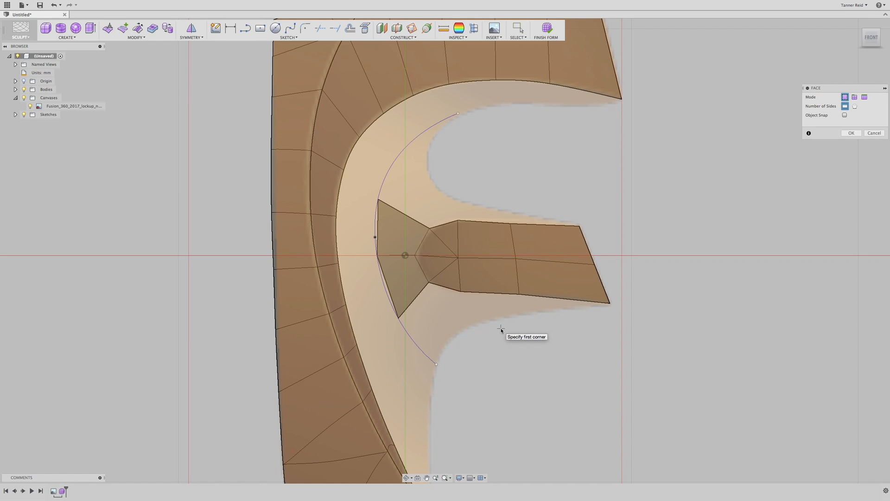
Step: Add two four-sided faces between the bar's lower rounded corner and the lower part of the spline, ending at its lower endpoint
{"action": "left_click", "coordinate": [460, 292]}
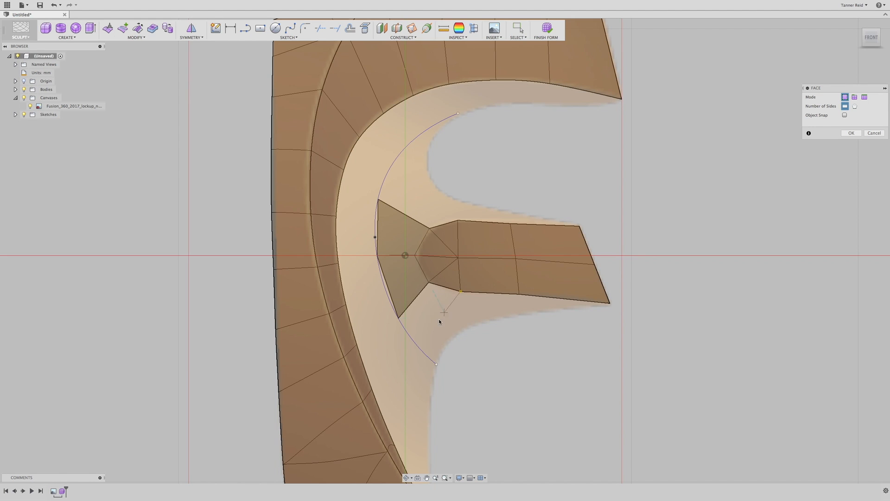
{"action": "left_click", "coordinate": [419, 348]}
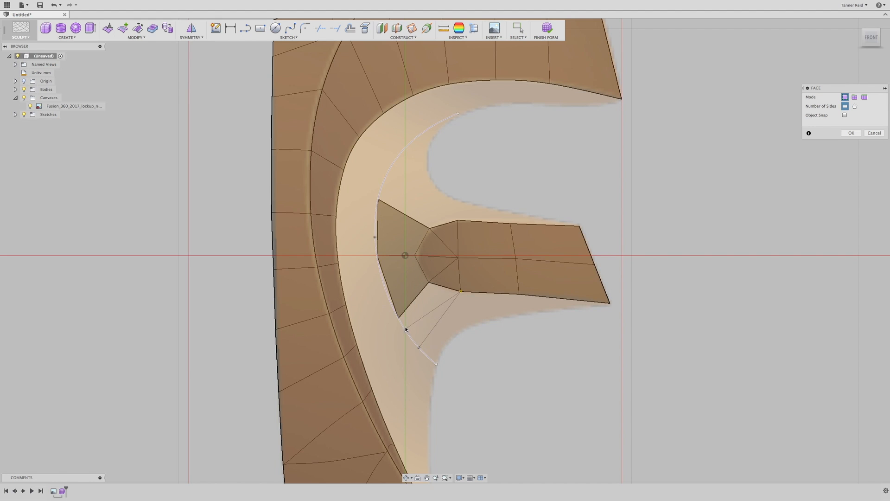
{"action": "left_click", "coordinate": [429, 283]}
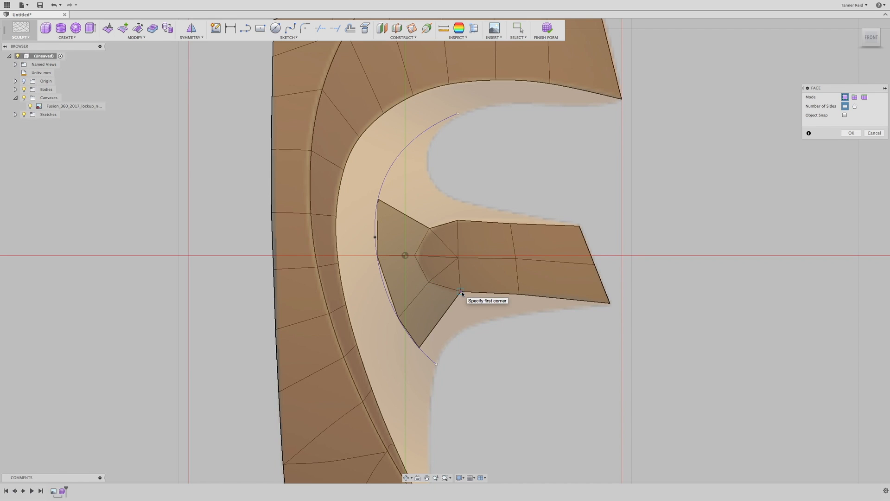
{"action": "left_click", "coordinate": [461, 292]}
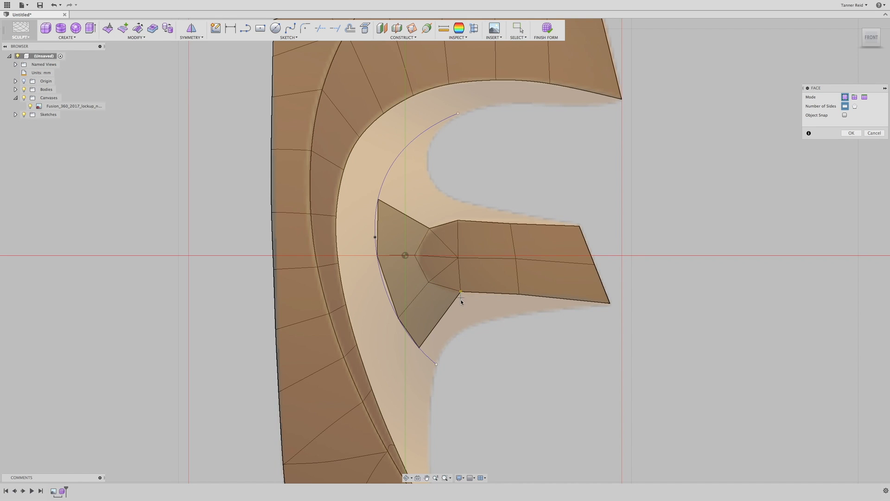
{"action": "left_click", "coordinate": [464, 331]}
{"action": "left_click", "coordinate": [436, 364]}
{"action": "left_click", "coordinate": [419, 348]}
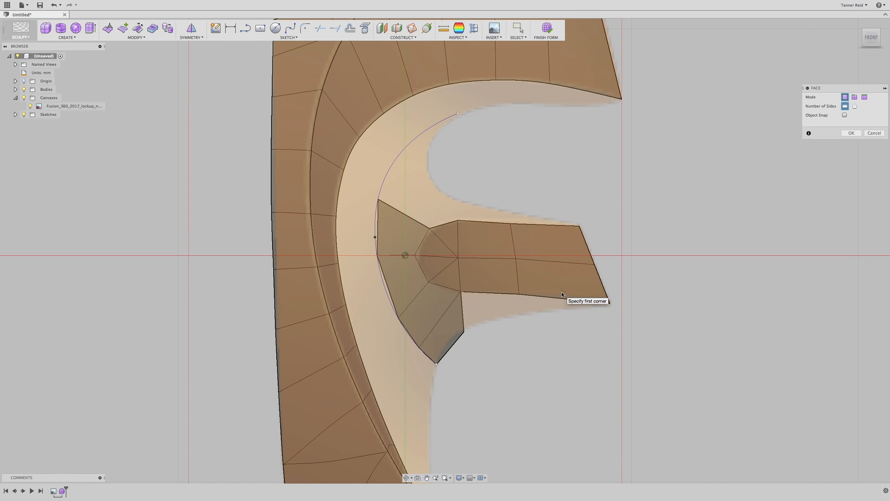
Step: Add two faces beneath the middle bar along the canvas edge, tapering out to the bar's lower outer corner
{"action": "left_click", "coordinate": [464, 331]}
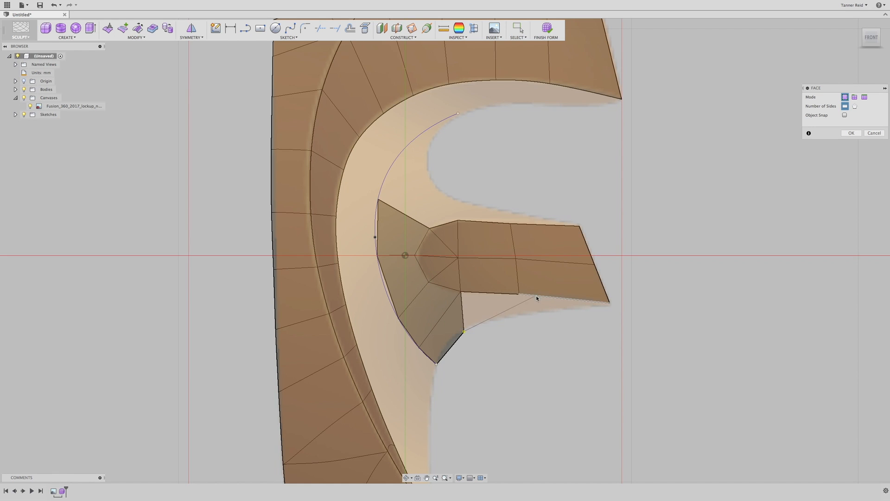
{"action": "left_click", "coordinate": [520, 314]}
{"action": "left_click", "coordinate": [519, 294]}
{"action": "left_click", "coordinate": [461, 292]}
{"action": "left_click", "coordinate": [520, 314]}
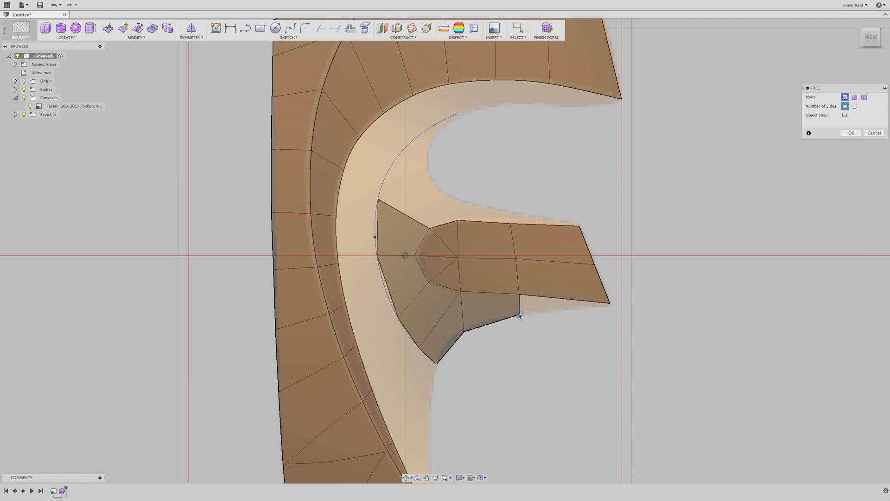
{"action": "left_click", "coordinate": [609, 303]}
{"action": "left_click", "coordinate": [519, 295]}
{"action": "left_click", "coordinate": [520, 314]}
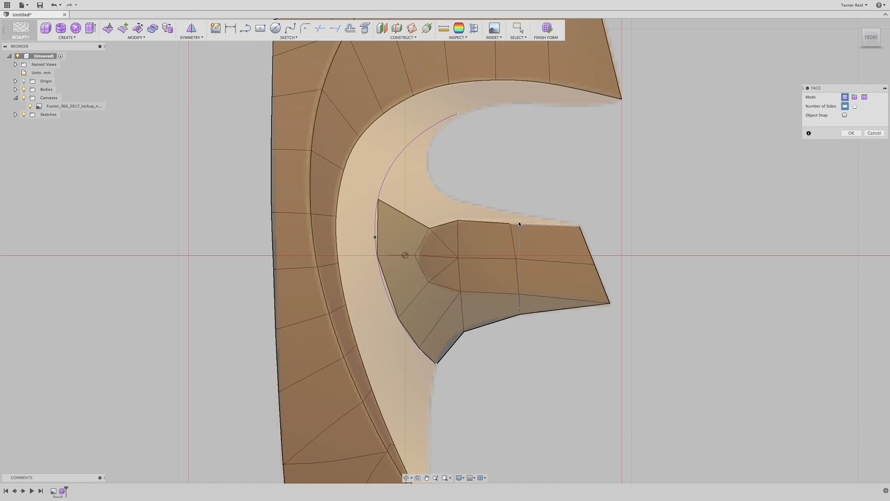
Step: Add two faces above the middle bar along the canvas edge, starting at the bar's upper outer corner
{"action": "left_click", "coordinate": [507, 211]}
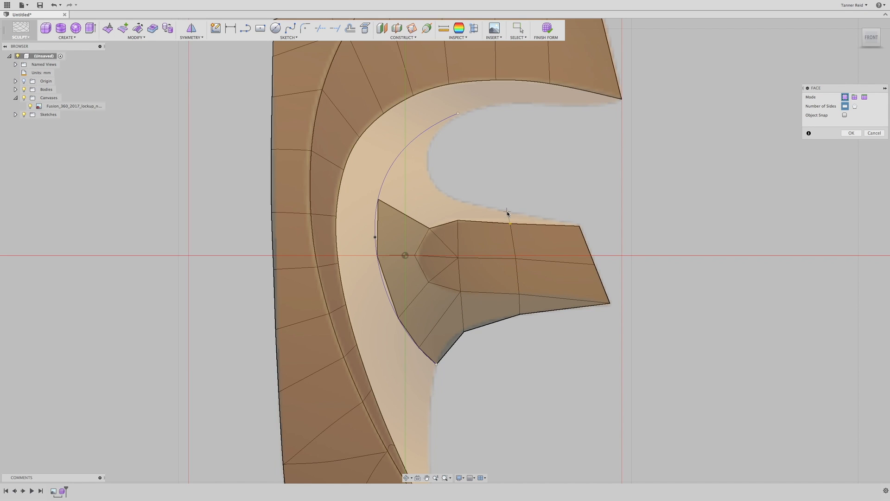
{"action": "left_click", "coordinate": [579, 226]}
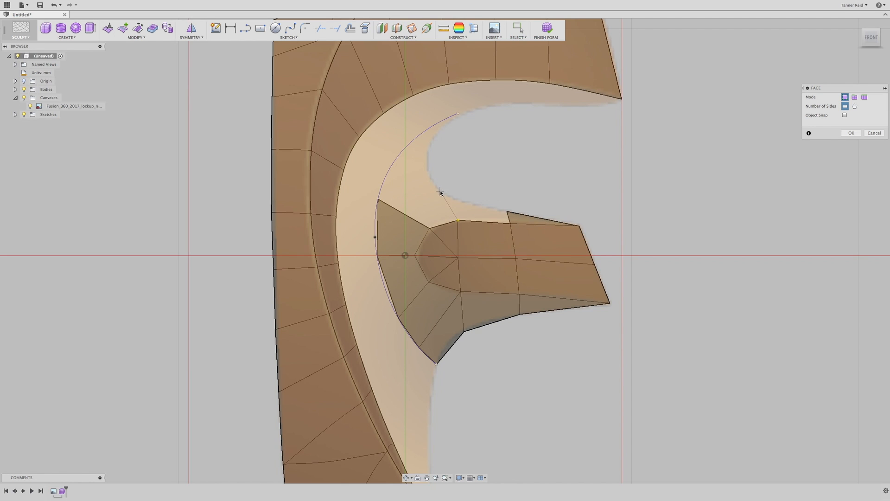
{"action": "left_click", "coordinate": [508, 211]}
{"action": "left_click", "coordinate": [509, 224]}
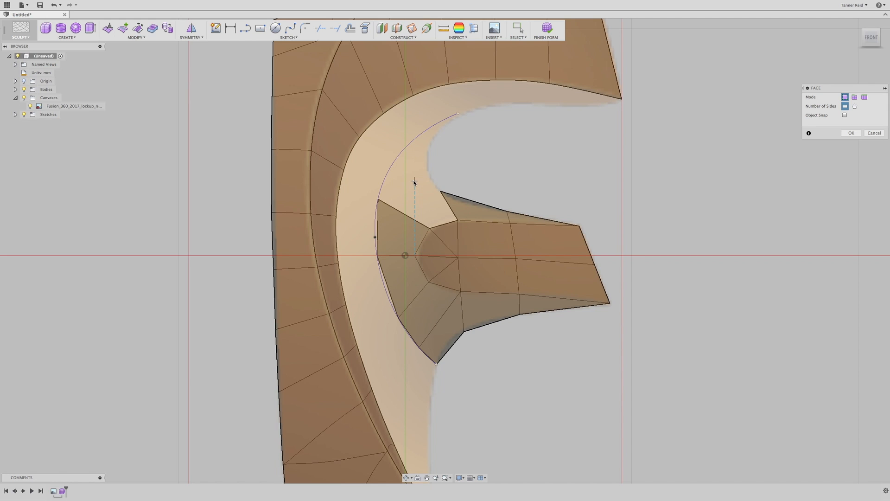
Step: Add two four-sided faces between the upper cut-out's curved edge and the spline, continuing upward from the bar's rounded end
{"action": "left_click", "coordinate": [440, 191]}
{"action": "left_click", "coordinate": [378, 199]}
{"action": "left_click", "coordinate": [430, 228]}
{"action": "left_click", "coordinate": [458, 221]}
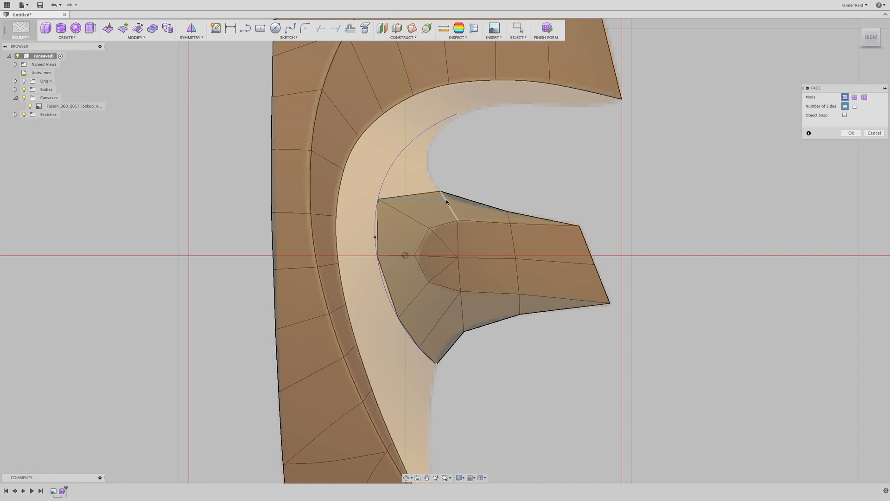
{"action": "left_click", "coordinate": [440, 190]}
{"action": "left_click", "coordinate": [429, 167]}
{"action": "left_click", "coordinate": [397, 156]}
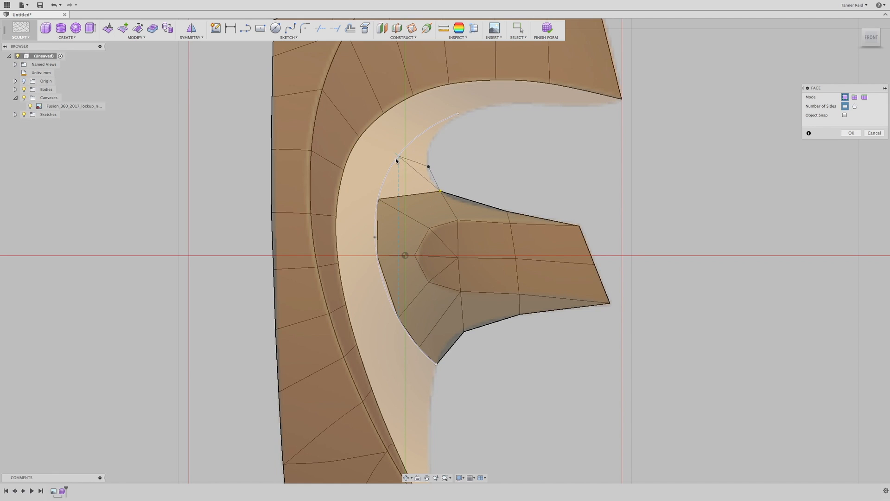
{"action": "left_click", "coordinate": [378, 200]}
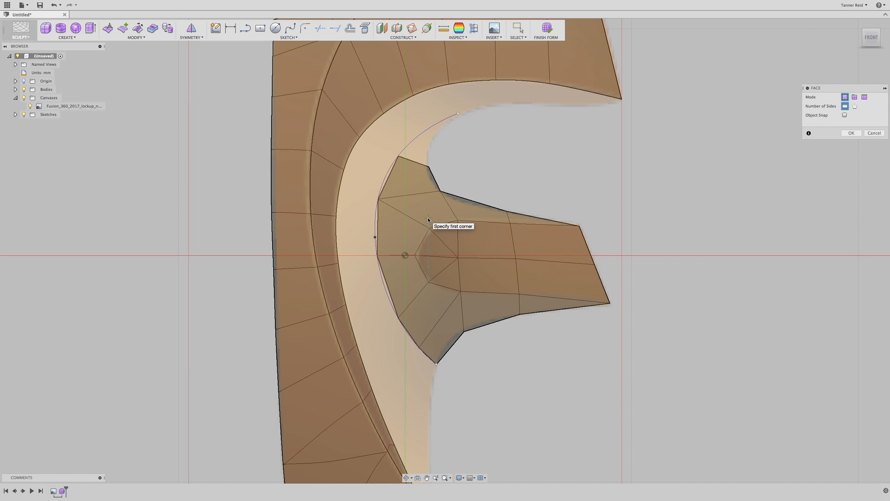
Step: Add two more faces between the cut-out edge and the spline, tapering to the spline's upper endpoint, and finish the faces
{"action": "left_click", "coordinate": [428, 166]}
{"action": "left_click", "coordinate": [430, 139]}
{"action": "left_click", "coordinate": [419, 134]}
{"action": "left_click", "coordinate": [399, 157]}
{"action": "scroll", "coordinate": [415, 144], "scroll_direction": "up", "scroll_amount": 5}
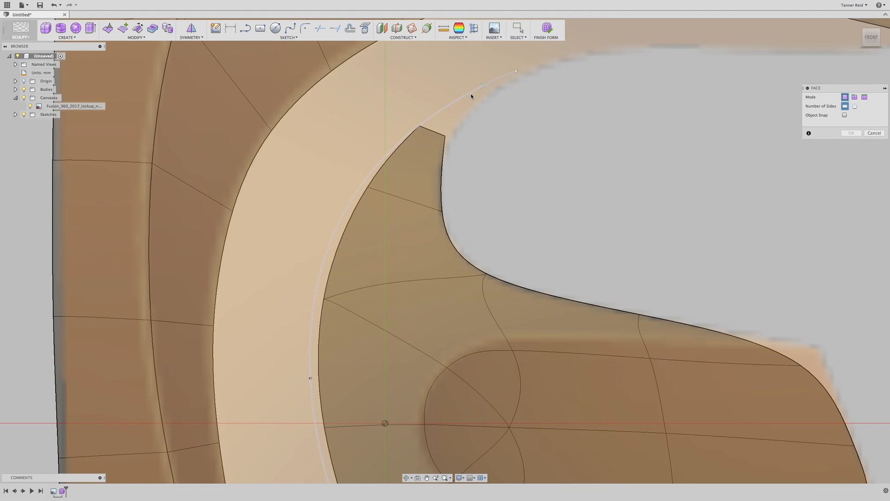
{"action": "key", "text": "ctrl+1"}
{"action": "left_click", "coordinate": [419, 126]}
{"action": "left_click", "coordinate": [445, 136]}
{"action": "left_click", "coordinate": [516, 71]}
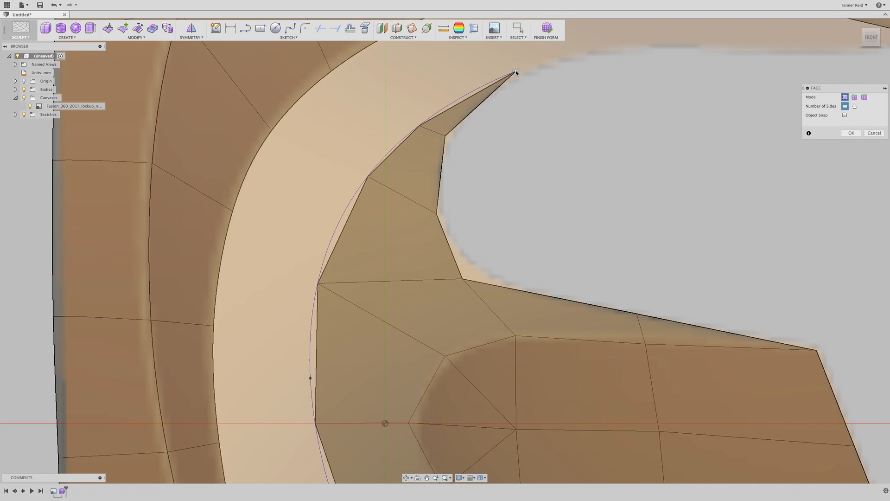
{"action": "left_click", "coordinate": [852, 133]}
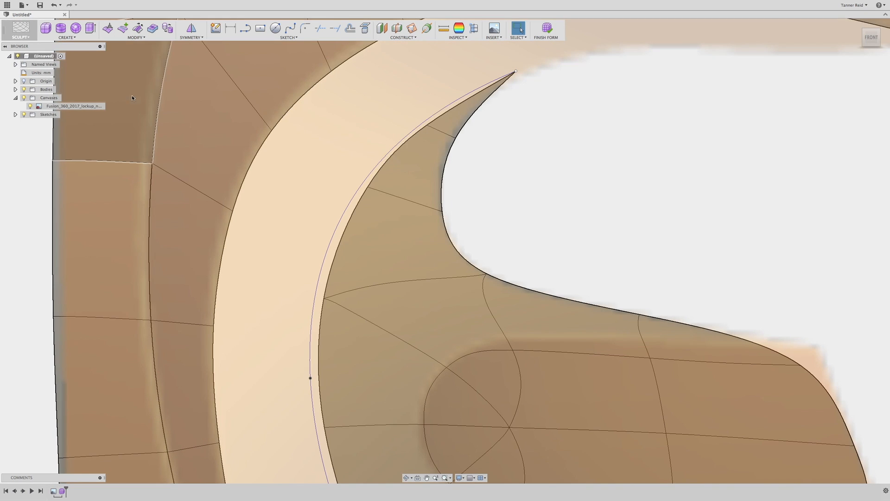
Step: With Edit Form, shift the cut-out edge vertex nearest the pointed upper tip slightly to fit the canvas outline
{"action": "left_click", "coordinate": [108, 28]}
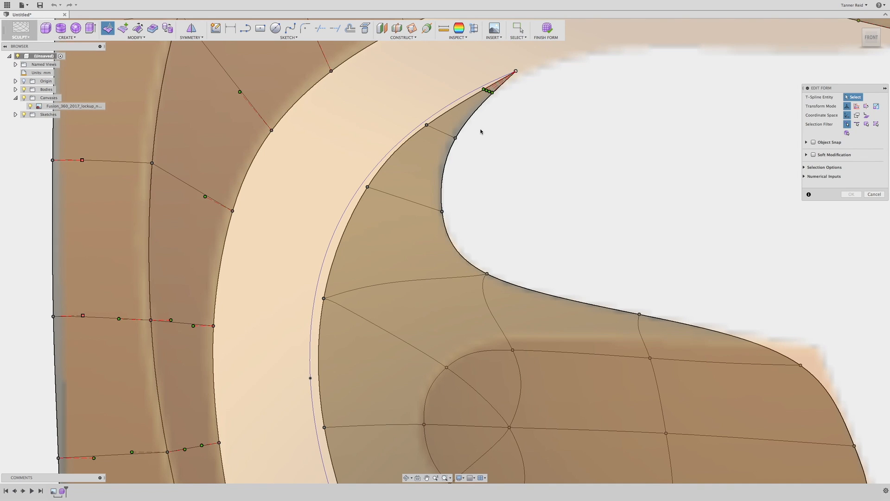
{"action": "left_click", "coordinate": [455, 138]}
{"action": "left_click_drag", "start_coordinate": [456, 138], "coordinate": [457, 125]}
{"action": "key", "text": "Escape"}
{"action": "scroll", "coordinate": [568, 172], "scroll_direction": "down", "scroll_amount": 5}
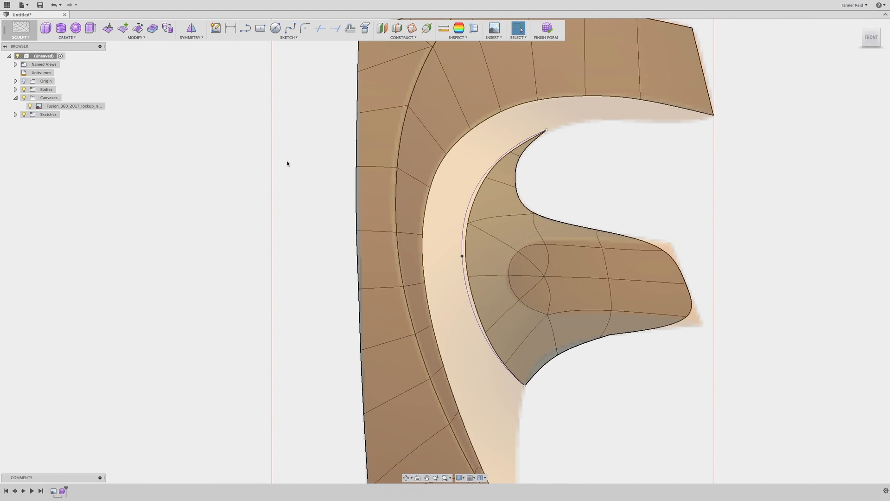
Step: Crease the chain of edges outlining the middle bar, along its upper edge, around its rounded end and along its lower edge
{"action": "left_click", "coordinate": [149, 38]}
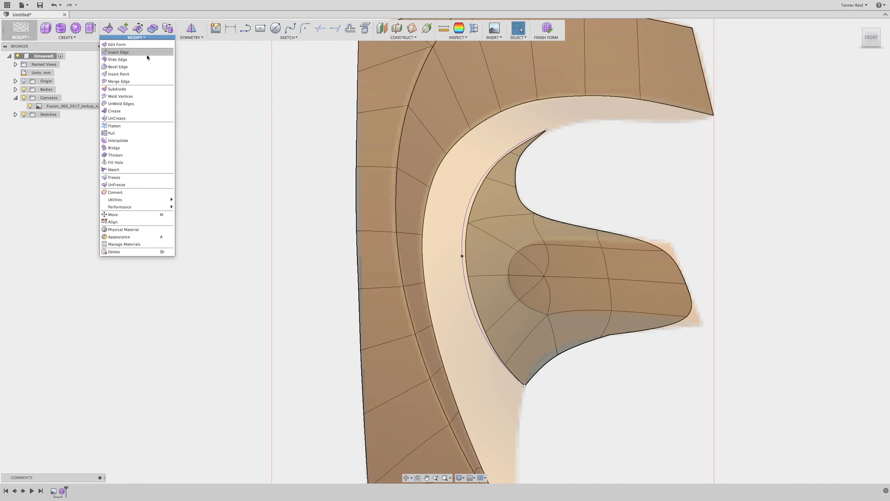
{"action": "left_click", "coordinate": [140, 113]}
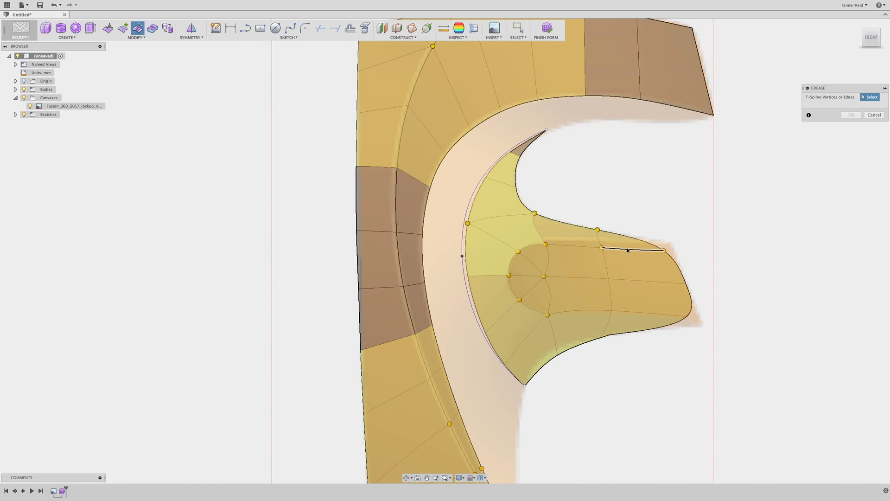
{"action": "left_click", "coordinate": [591, 249]}
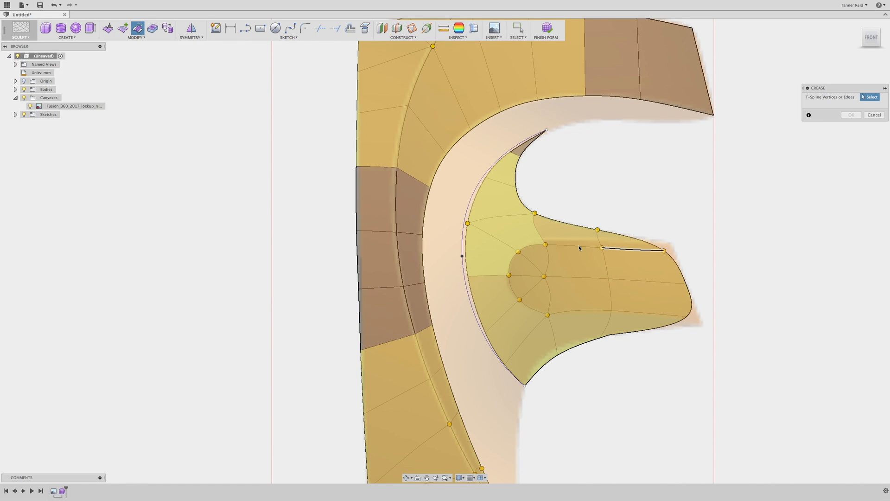
{"action": "left_click", "coordinate": [528, 248]}
{"action": "left_click", "coordinate": [512, 265]}
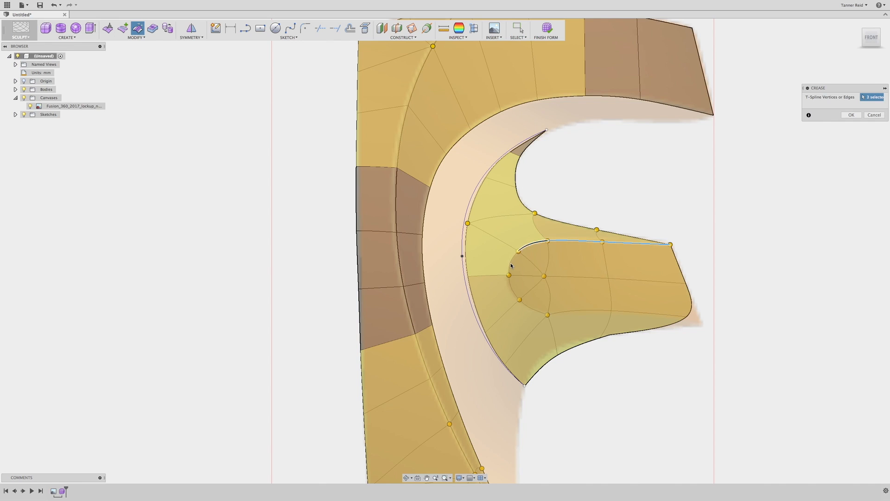
{"action": "left_click", "coordinate": [512, 291]}
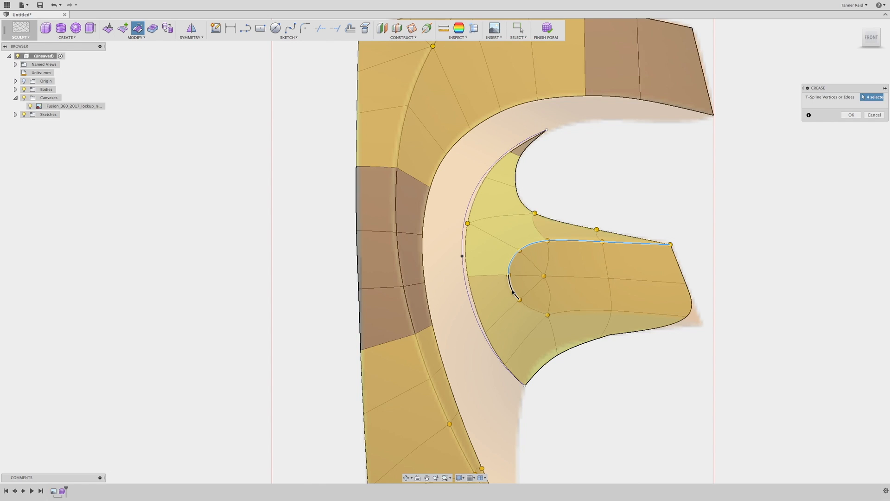
{"action": "left_click", "coordinate": [537, 311]}
{"action": "left_click", "coordinate": [582, 314]}
{"action": "left_click", "coordinate": [653, 315]}
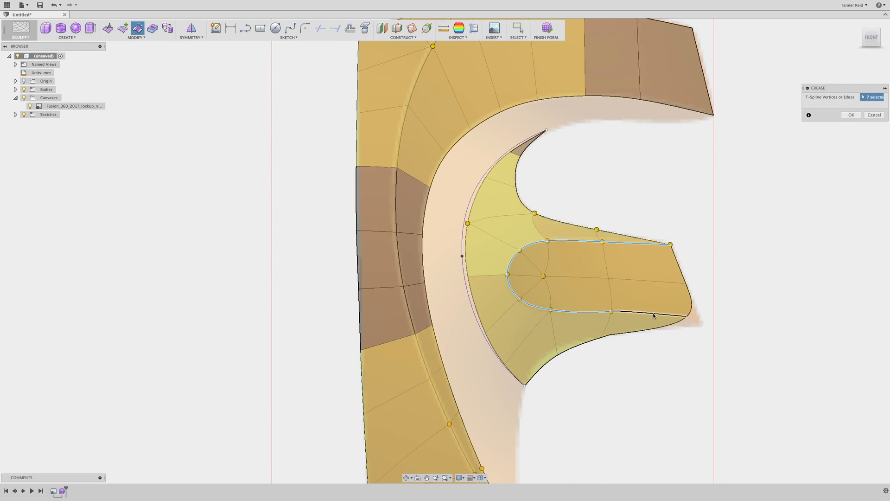
{"action": "left_click", "coordinate": [852, 115]}
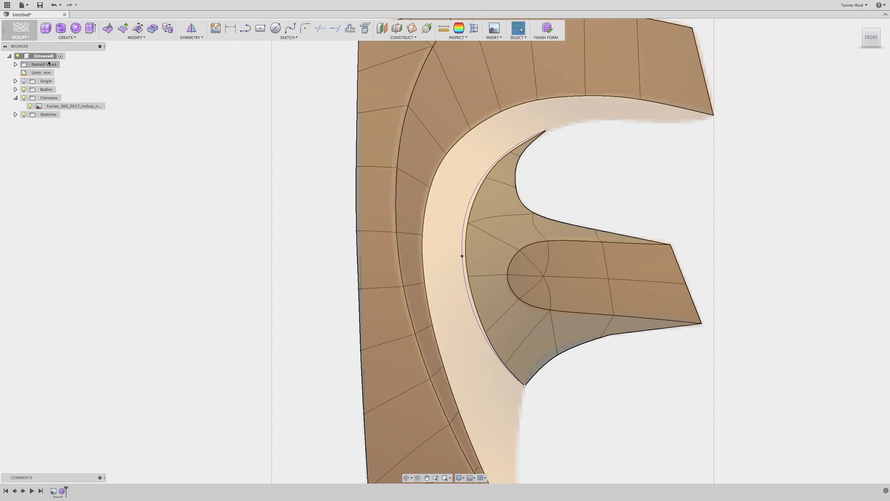
Step: With the Face tool, build a face beneath the upper bar's outer end, from its lower outer corner along the canvas edge
{"action": "left_click", "coordinate": [70, 37]}
{"action": "left_click", "coordinate": [62, 96]}
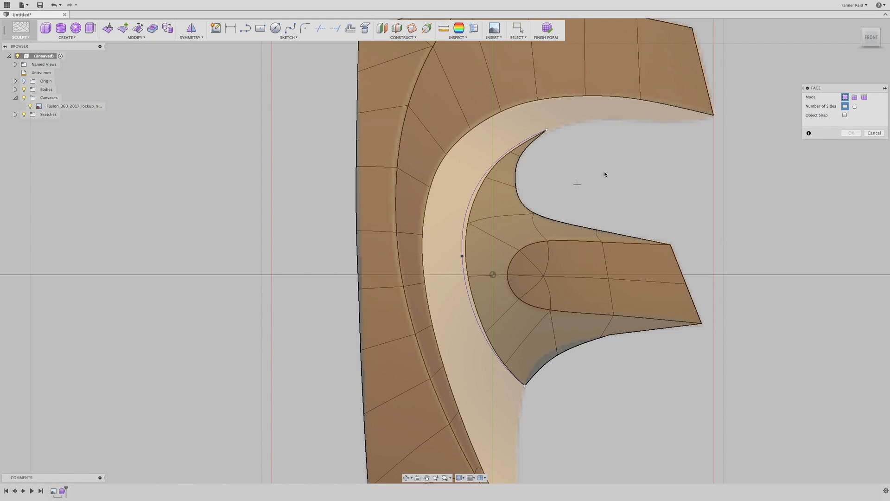
{"action": "left_click", "coordinate": [714, 115]}
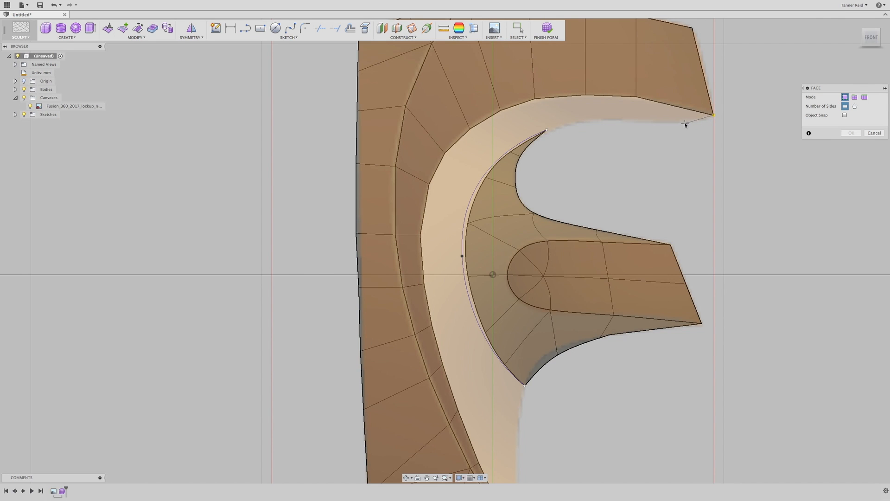
{"action": "left_click", "coordinate": [633, 123]}
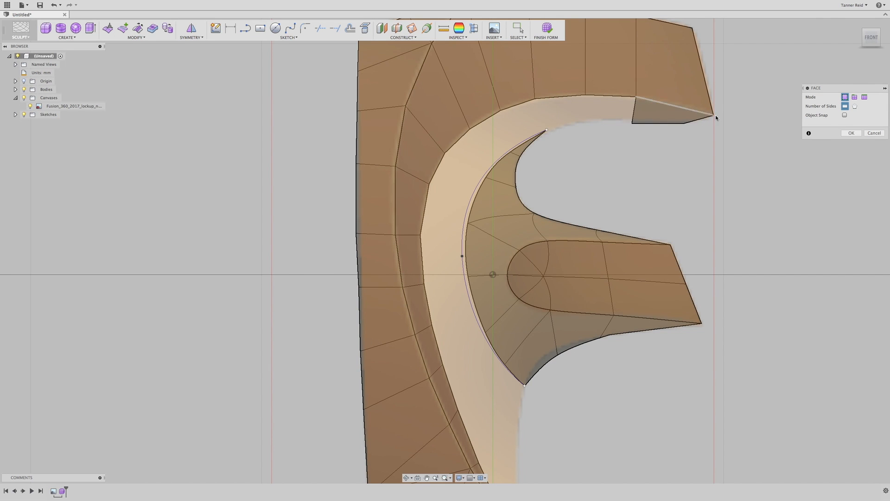
Step: Add the adjoining four-sided face beneath the upper bar, postpone the iCloud alert, and finish the faces
{"action": "scroll", "coordinate": [589, 121], "scroll_direction": "up", "scroll_amount": 5}
{"action": "left_click", "coordinate": [586, 121]}
{"action": "left_click", "coordinate": [580, 58]}
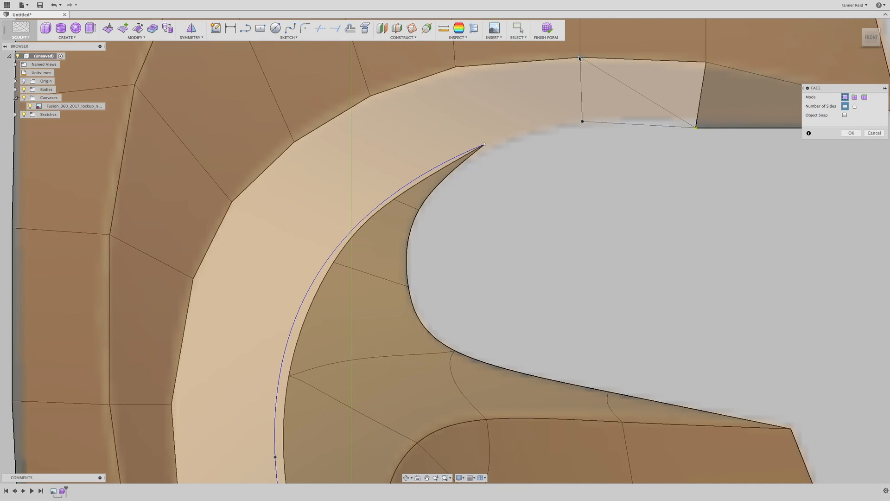
{"action": "left_click", "coordinate": [706, 63]}
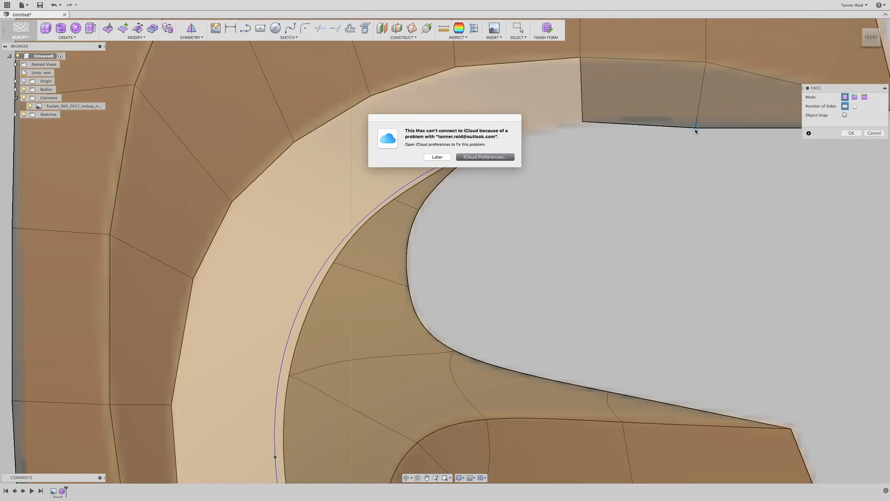
{"action": "left_click", "coordinate": [441, 157]}
{"action": "left_click", "coordinate": [696, 128]}
{"action": "key", "text": "Return"}
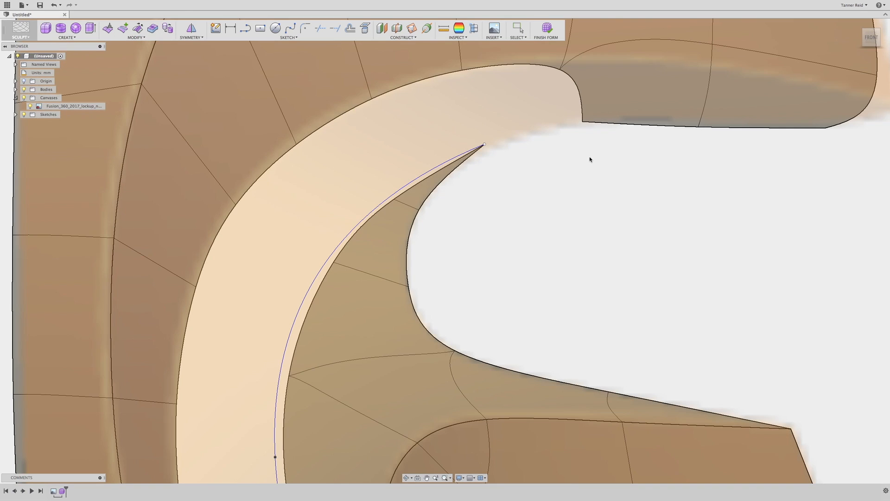
Step: With the Face tool, bridge the faces beneath the upper bar to the spline's upper endpoint with a four-sided face
{"action": "left_click", "coordinate": [67, 37]}
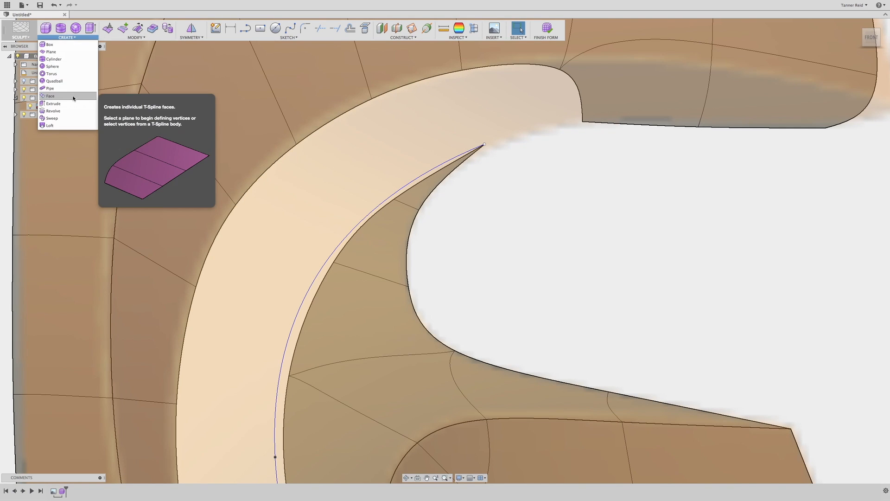
{"action": "left_click", "coordinate": [58, 88]}
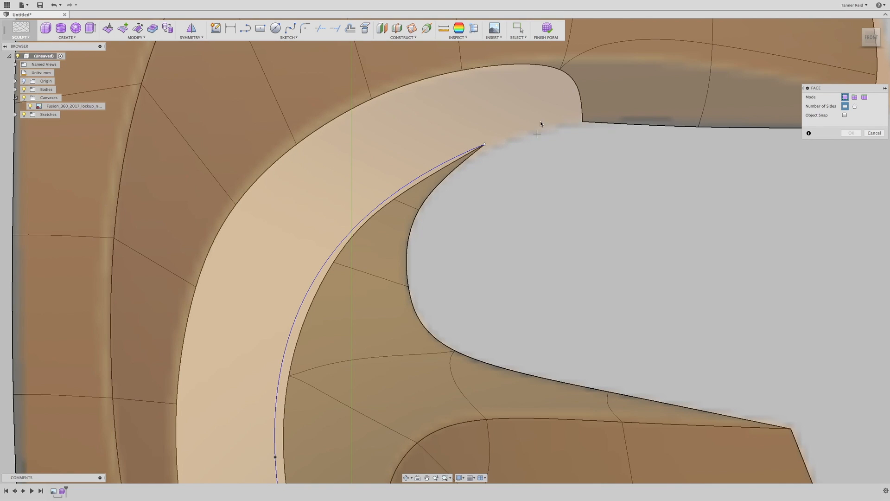
{"action": "left_click", "coordinate": [560, 69]}
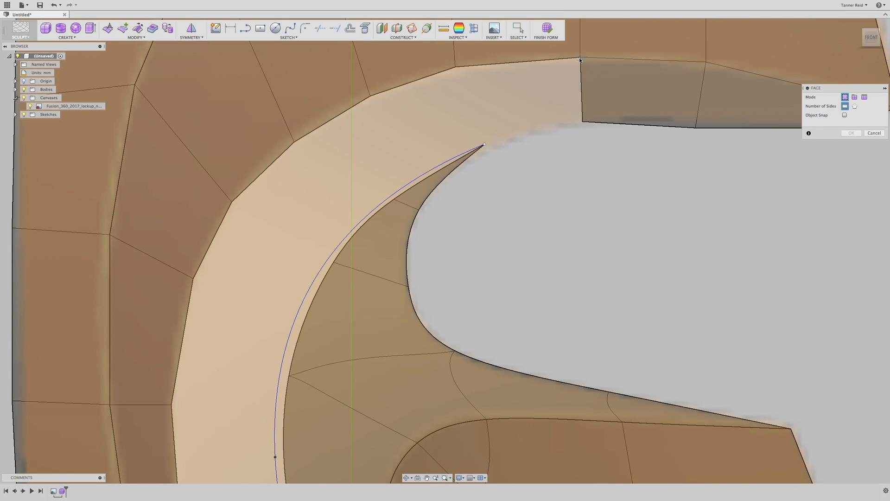
{"action": "left_click", "coordinate": [582, 122]}
{"action": "left_click", "coordinate": [580, 58]}
{"action": "left_click", "coordinate": [454, 67]}
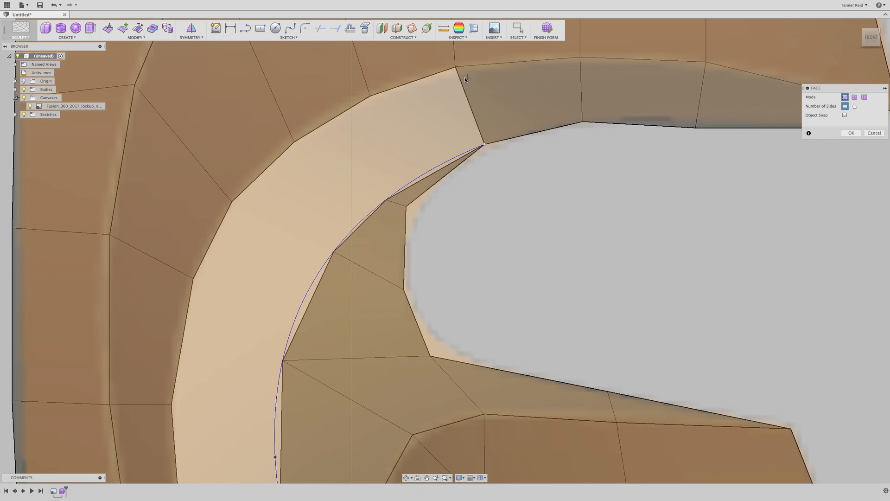
Step: Add two faces between the upper bar's curved inner edge and the first spline vertex below the upper endpoint
{"action": "left_click", "coordinate": [386, 199]}
{"action": "left_click", "coordinate": [370, 96]}
{"action": "left_click", "coordinate": [456, 68]}
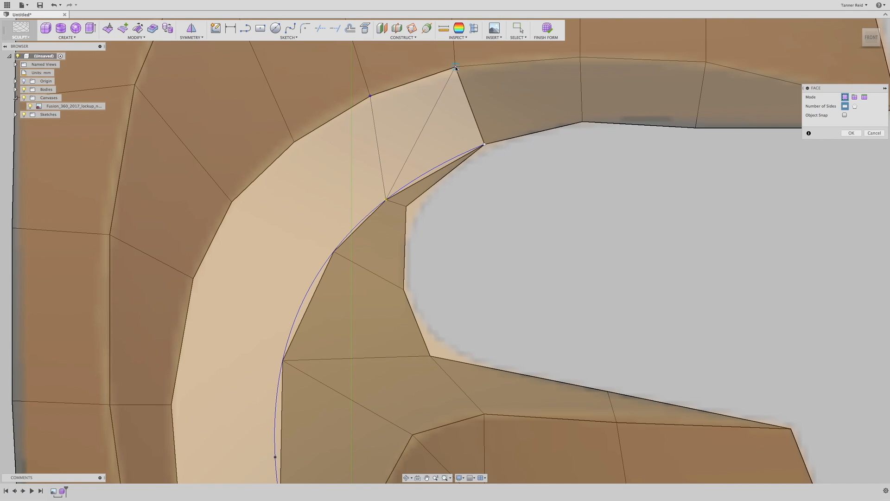
{"action": "left_click", "coordinate": [484, 144]}
{"action": "scroll", "coordinate": [364, 195], "scroll_direction": "down", "scroll_amount": 5}
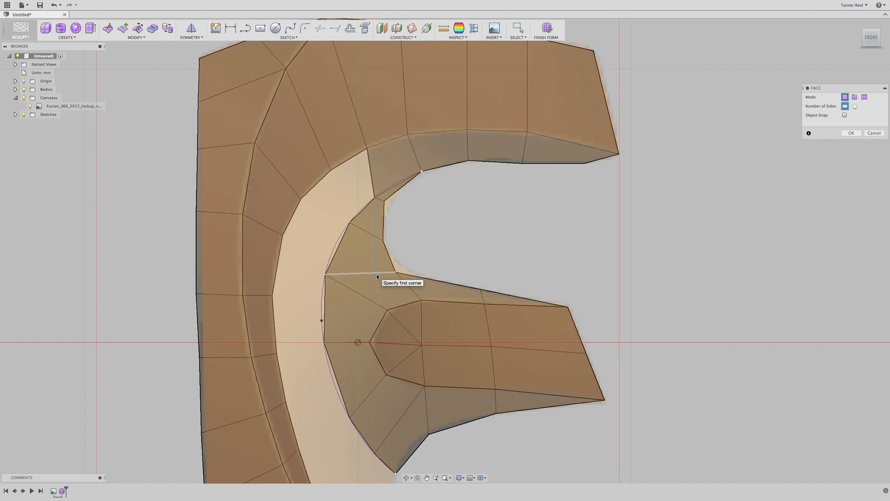
{"action": "left_click", "coordinate": [331, 171]}
{"action": "left_click", "coordinate": [368, 148]}
{"action": "left_click", "coordinate": [331, 171]}
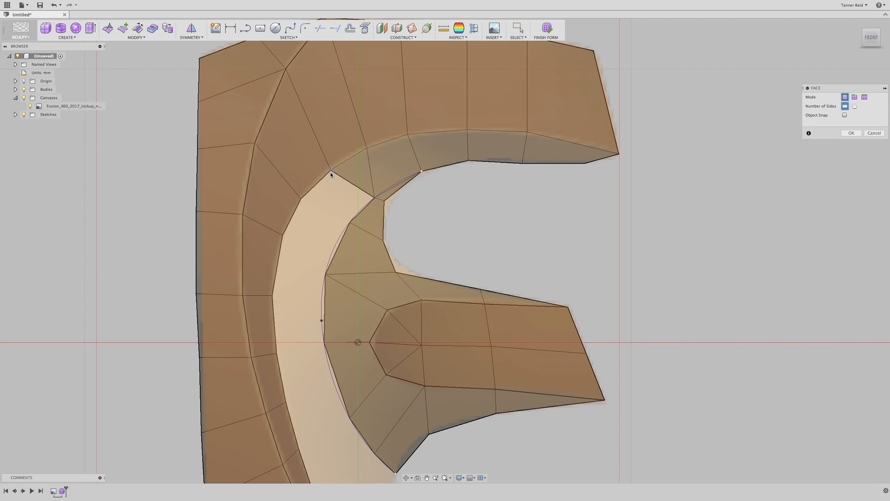
Step: Continue down the curved band with a four-sided and a three-sided face meeting at the next vertex on the spline
{"action": "left_click", "coordinate": [301, 198]}
{"action": "left_click", "coordinate": [349, 222]}
{"action": "left_click", "coordinate": [374, 201]}
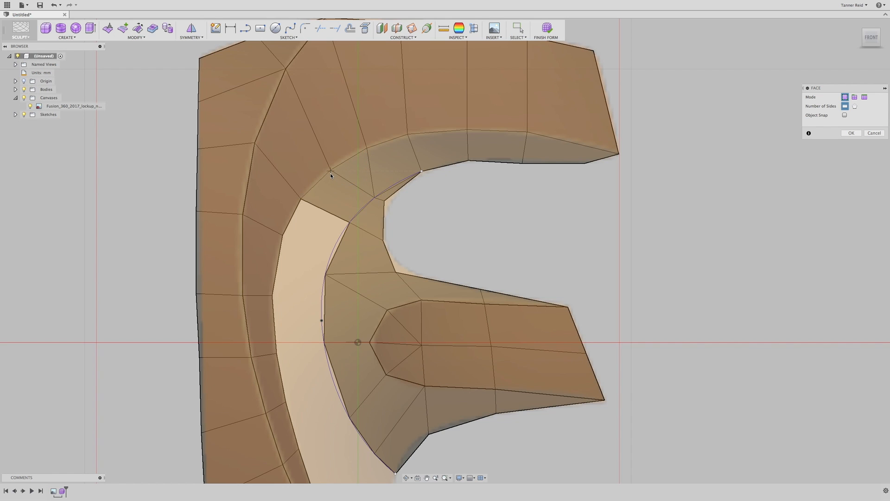
{"action": "left_click", "coordinate": [282, 236]}
{"action": "left_click", "coordinate": [282, 236]}
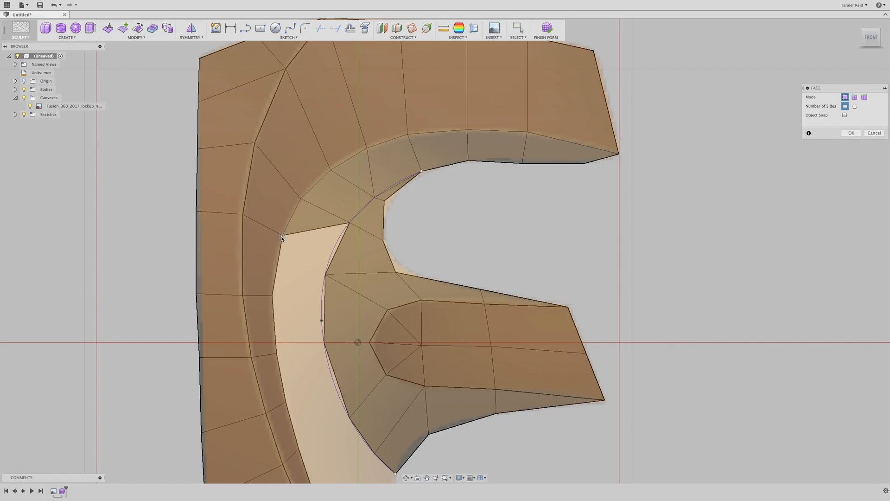
Step: Add two four-sided faces across the light band between the dark stem and the spline, down to the level of the bar's rounded end
{"action": "left_click", "coordinate": [326, 275]}
{"action": "left_click", "coordinate": [272, 295]}
{"action": "left_click", "coordinate": [282, 236]}
{"action": "left_click", "coordinate": [349, 222]}
{"action": "left_click", "coordinate": [325, 275]}
{"action": "left_click", "coordinate": [324, 343]}
{"action": "left_click", "coordinate": [277, 354]}
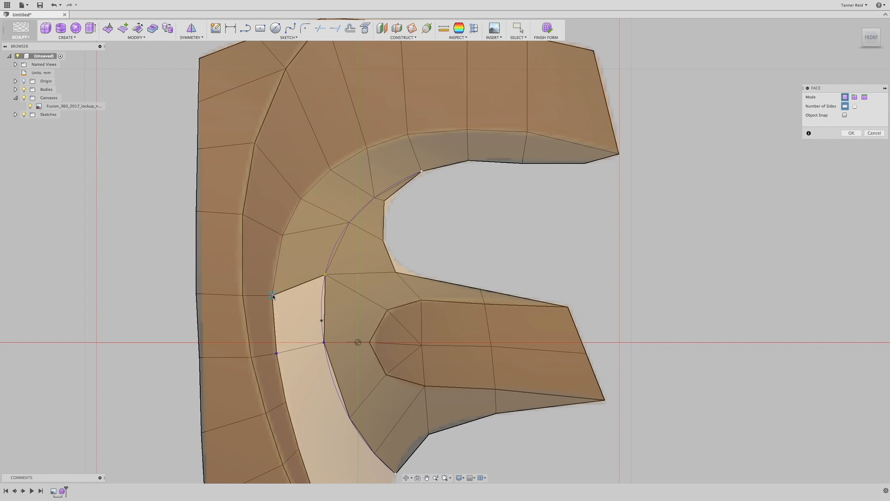
{"action": "left_click", "coordinate": [272, 296]}
Step: Add two four-sided faces across the light band below the bar's rounded end, following the lower part of the spline
{"action": "left_click", "coordinate": [324, 342]}
{"action": "left_click", "coordinate": [350, 418]}
{"action": "left_click", "coordinate": [286, 402]}
{"action": "left_click", "coordinate": [277, 354]}
{"action": "left_click", "coordinate": [427, 478]}
{"action": "left_click", "coordinate": [284, 183]}
{"action": "left_click", "coordinate": [359, 186]}
{"action": "left_click", "coordinate": [334, 151]}
{"action": "left_click", "coordinate": [271, 136]}
Step: Add a four-sided face from the spline's lower endpoint to the stem's bottom tip, along the stem's inner edge
{"action": "left_click", "coordinate": [373, 399]}
{"action": "left_click", "coordinate": [380, 207]}
{"action": "left_click", "coordinate": [301, 235]}
{"action": "left_click", "coordinate": [326, 298]}
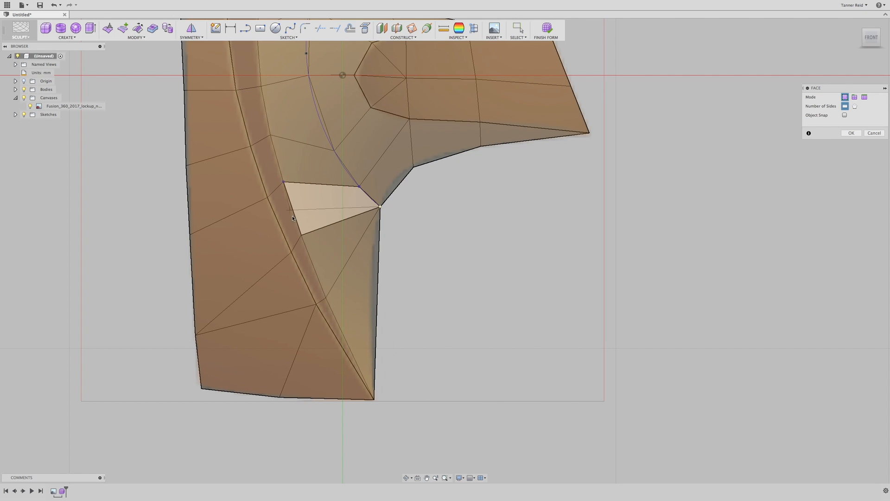
Step: Complete the four-sided face between the spline's lower endpoint and the stem's inner edge, end face creation, and switch the form to smooth display
{"action": "left_click", "coordinate": [284, 184]}
{"action": "left_click", "coordinate": [437, 477]}
{"action": "left_click_drag", "start_coordinate": [468, 229], "coordinate": [469, 202]}
{"action": "key", "text": "Escape"}
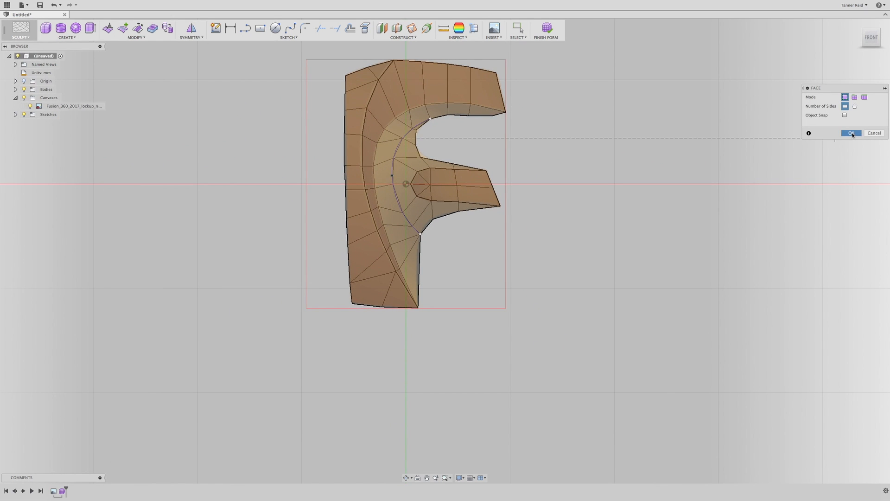
{"action": "left_click", "coordinate": [852, 133]}
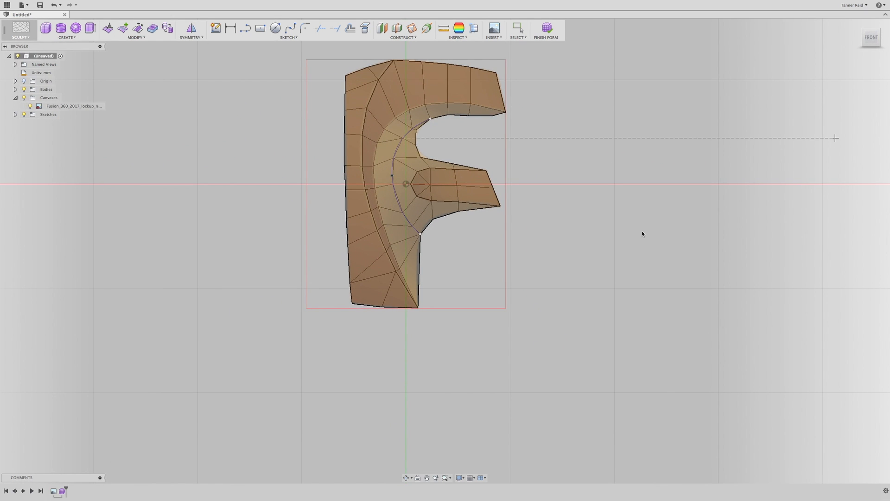
{"action": "key", "text": "ctrl+3"}
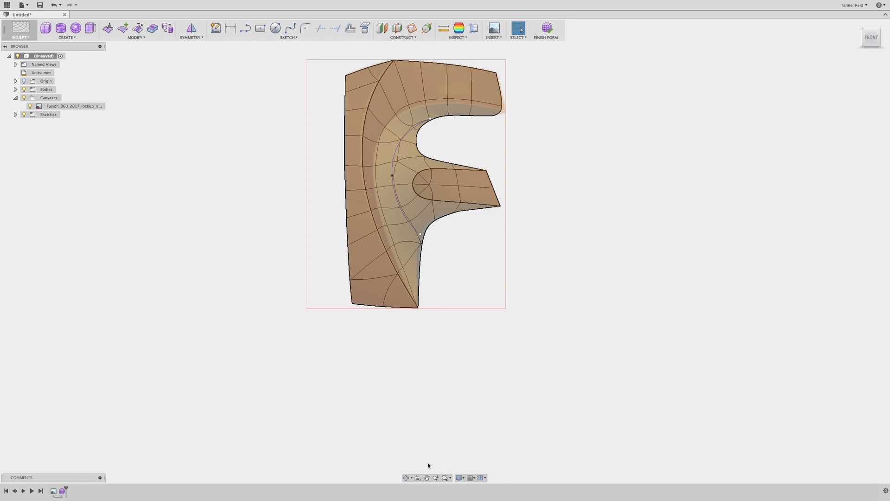
Step: Crease the long curved edge line bordering the light inner band, from the upper arm's lower tip to the stem's bottom tip
{"action": "left_click", "coordinate": [427, 478]}
{"action": "left_click_drag", "start_coordinate": [442, 168], "coordinate": [422, 275]}
{"action": "scroll", "coordinate": [422, 274], "scroll_direction": "up", "scroll_amount": 3}
{"action": "key", "text": "Escape"}
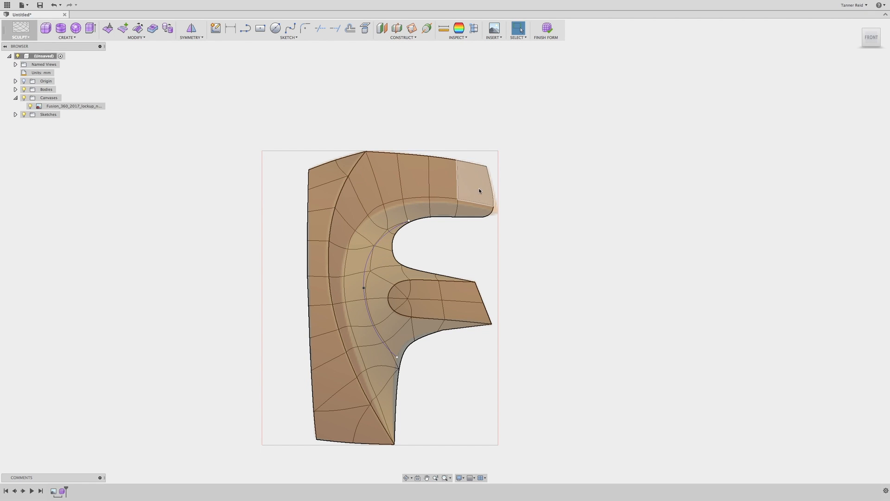
{"action": "double_click", "coordinate": [470, 203]}
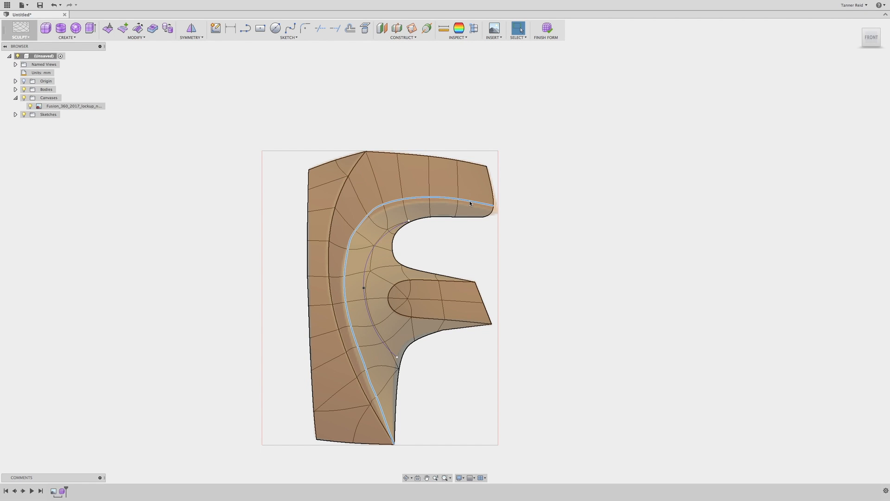
{"action": "left_click", "coordinate": [136, 37]}
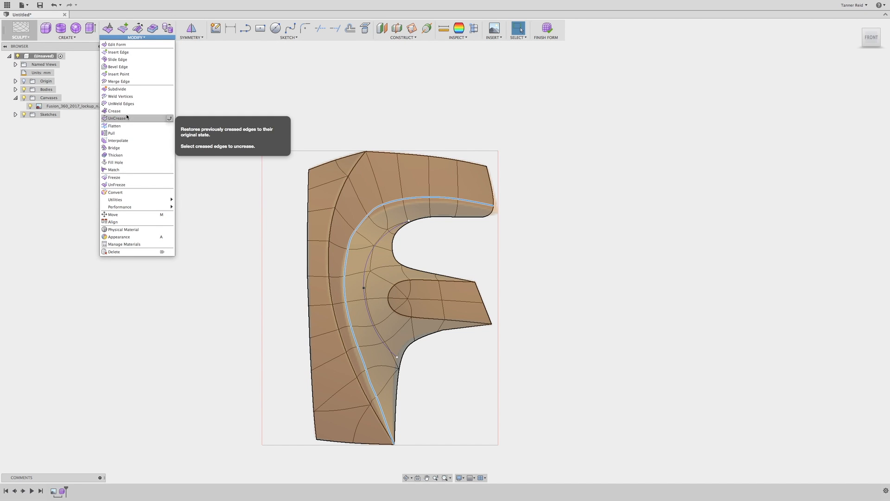
{"action": "left_click", "coordinate": [114, 111]}
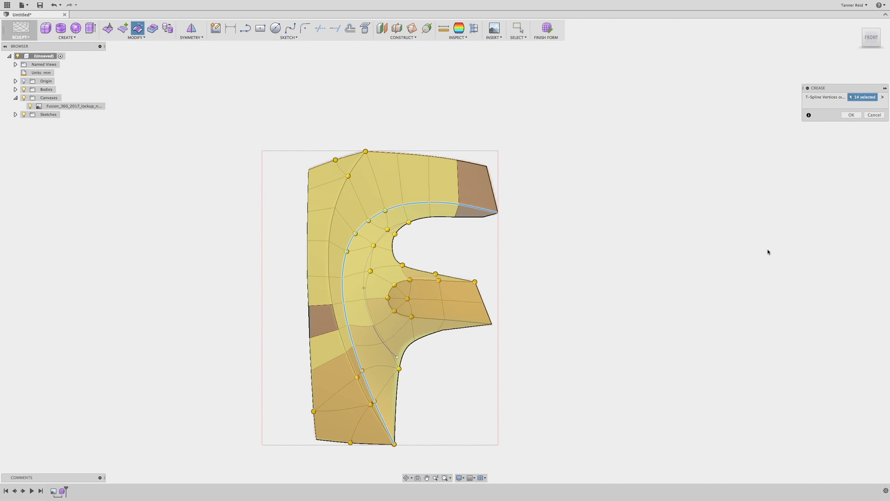
{"action": "left_click", "coordinate": [851, 115]}
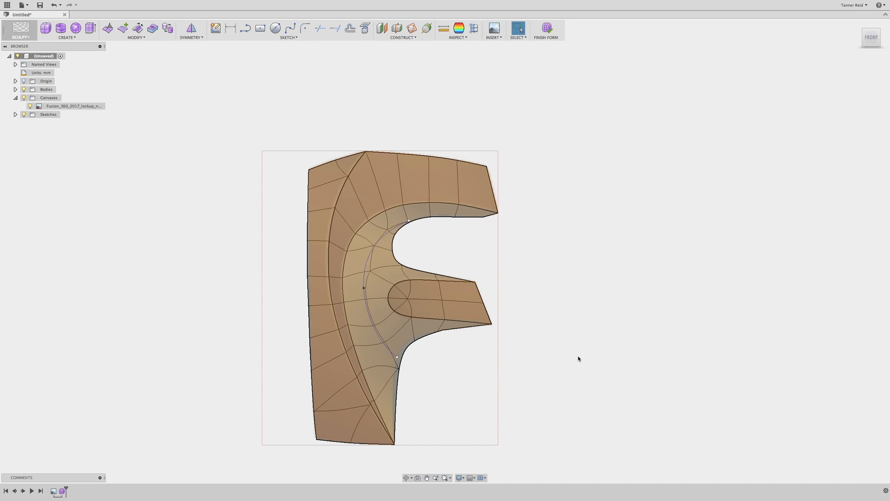
Step: Crease the seven edges that follow the spline arc around the middle bar, from the upper arm's inner curve to the lower inner corner
{"action": "left_click", "coordinate": [427, 478]}
{"action": "left_click_drag", "start_coordinate": [452, 390], "coordinate": [472, 312]}
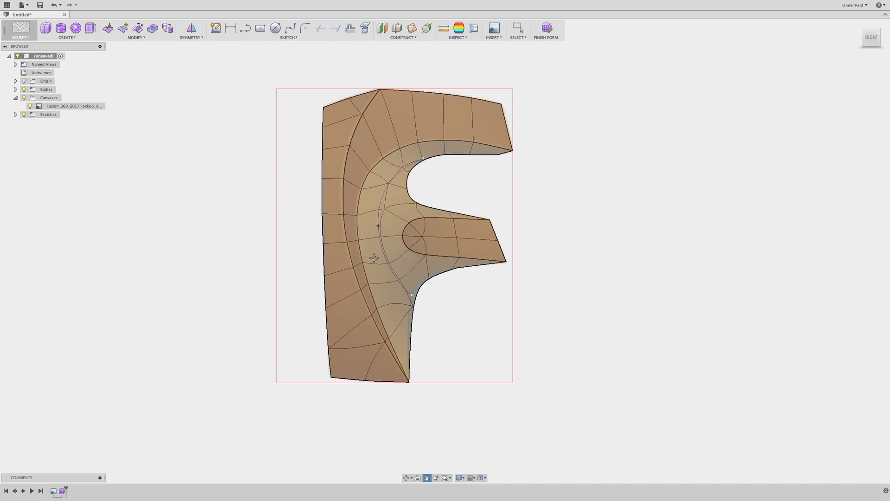
{"action": "scroll", "coordinate": [374, 257], "scroll_direction": "up", "scroll_amount": 2}
{"action": "scroll", "coordinate": [374, 257], "scroll_direction": "up", "scroll_amount": 1}
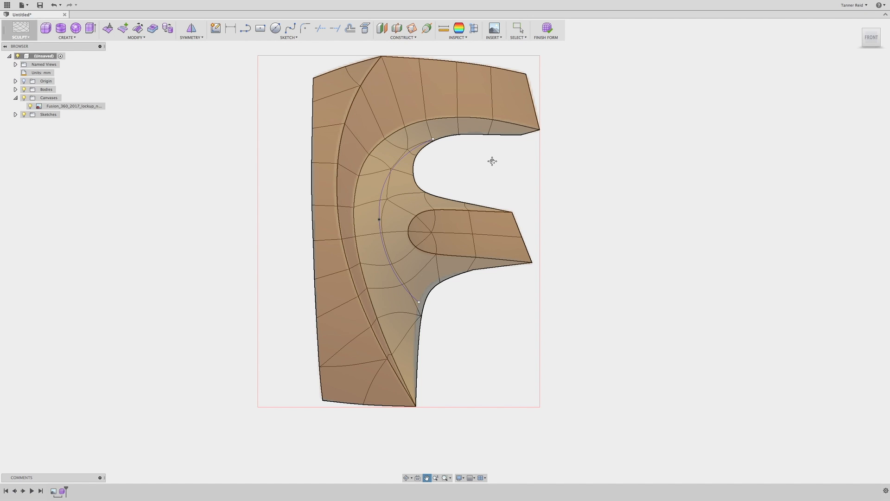
{"action": "key", "text": "Escape"}
{"action": "left_click", "coordinate": [135, 39]}
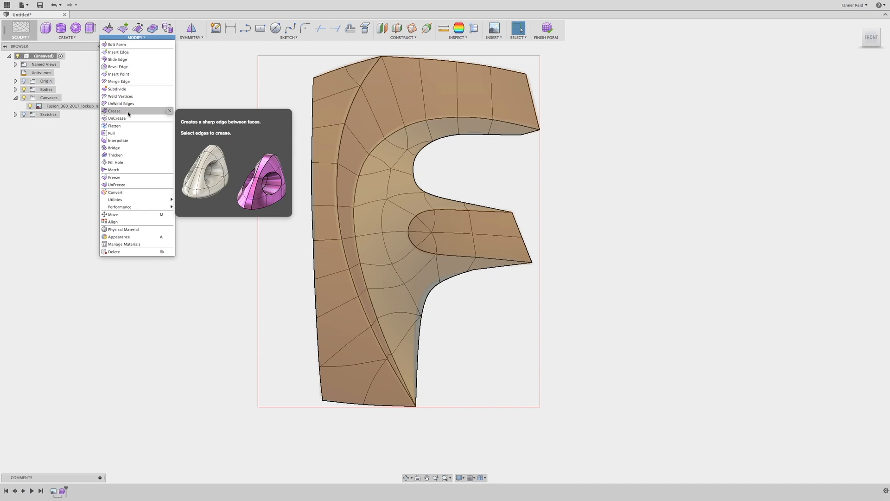
{"action": "left_click", "coordinate": [129, 117]}
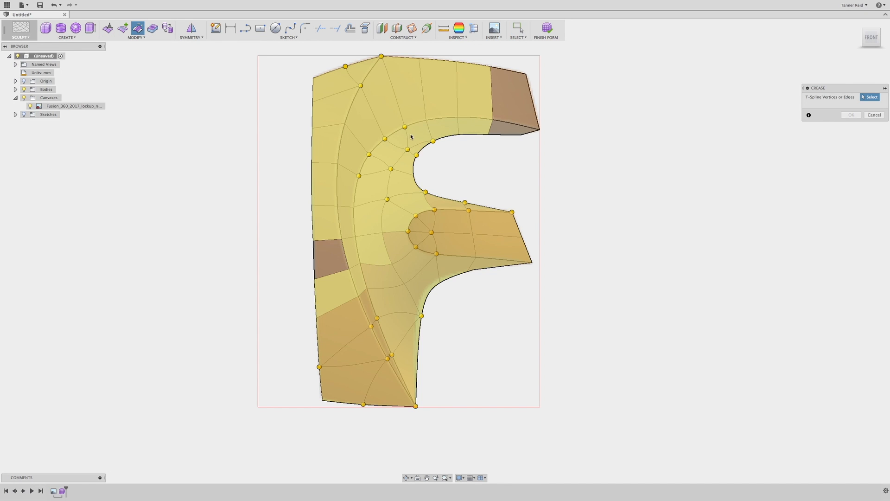
{"action": "left_click", "coordinate": [397, 163]}
{"action": "left_click", "coordinate": [389, 184]}
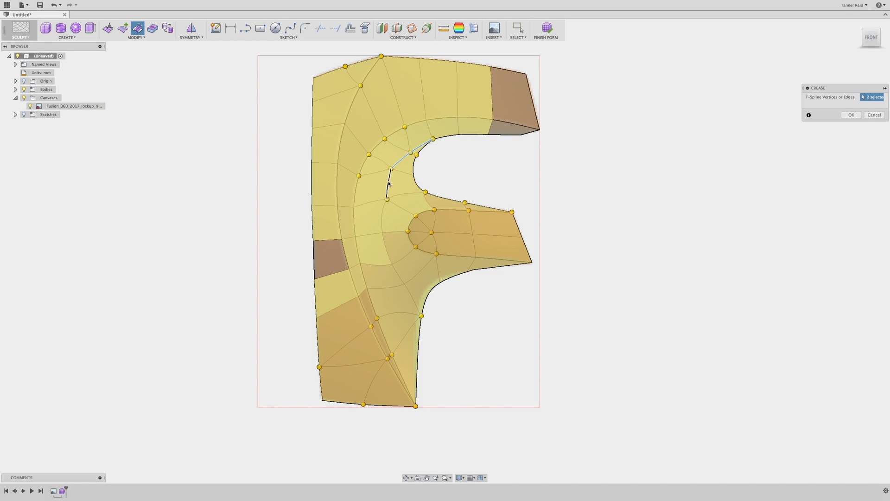
{"action": "double_click", "coordinate": [383, 217]}
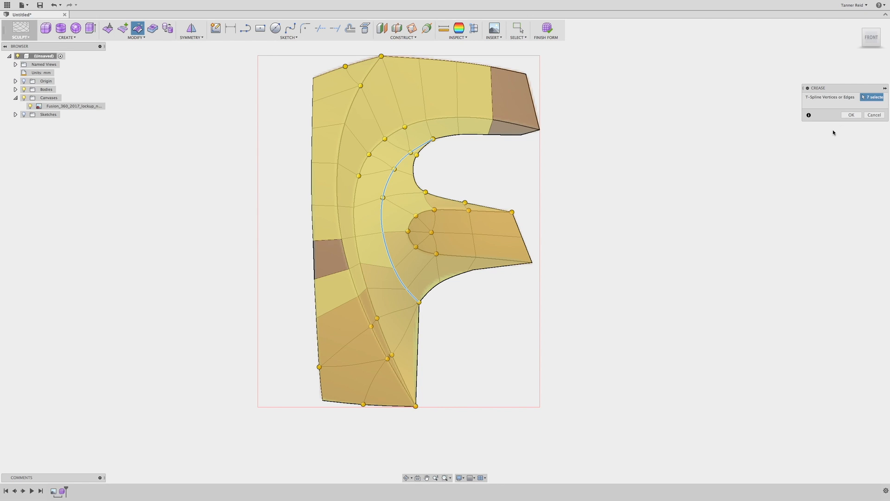
{"action": "left_click", "coordinate": [853, 115]}
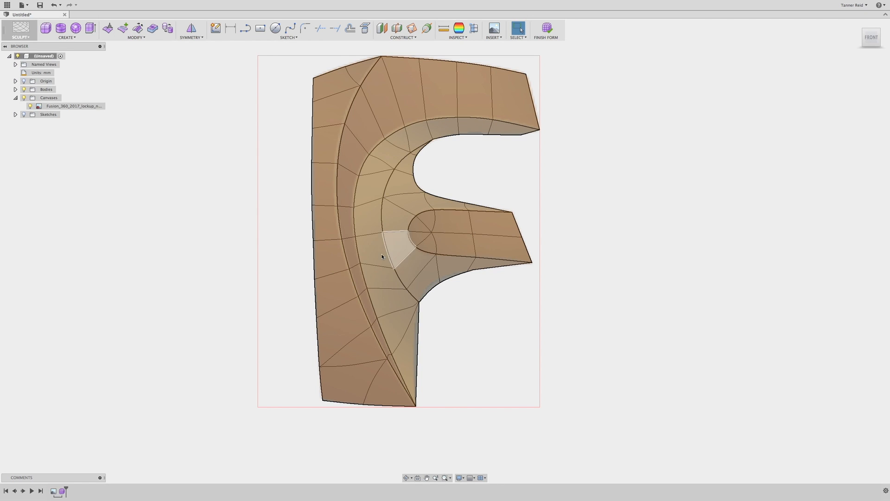
Step: Hide the canvases and inspect the flat form from an angle, returning to the front view
{"action": "left_click", "coordinate": [24, 98]}
{"action": "left_click", "coordinate": [408, 478]}
{"action": "mouse_move", "coordinate": [455, 347]}
{"action": "left_mouse_down"}
{"action": "mouse_move", "coordinate": [455, 298]}
{"action": "mouse_move", "coordinate": [448, 356]}
{"action": "mouse_move", "coordinate": [467, 316]}
{"action": "mouse_move", "coordinate": [440, 362]}
{"action": "mouse_move", "coordinate": [447, 370]}
{"action": "mouse_move", "coordinate": [456, 337]}
{"action": "left_mouse_up"}
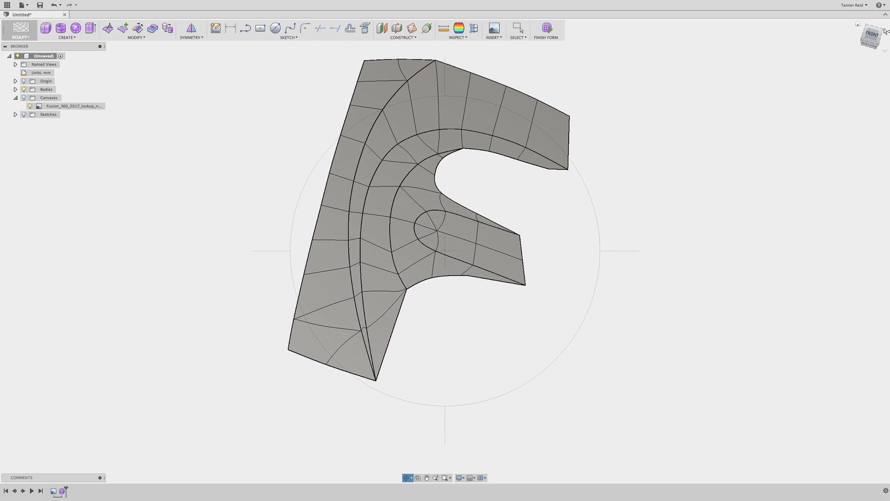
{"action": "left_click", "coordinate": [872, 35]}
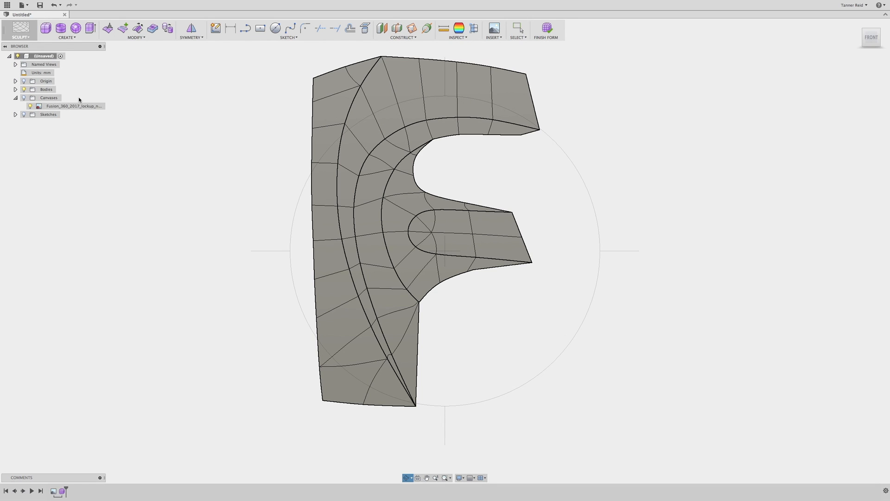
Step: Move all faces of the curved arm band and the rounded middle bar 8 mm toward the front with Edit Form
{"action": "left_click", "coordinate": [114, 28]}
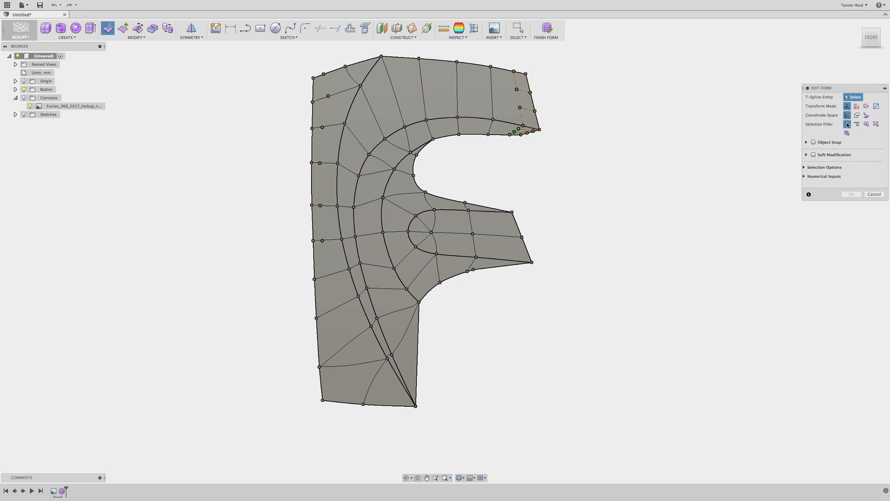
{"action": "left_click", "coordinate": [866, 125]}
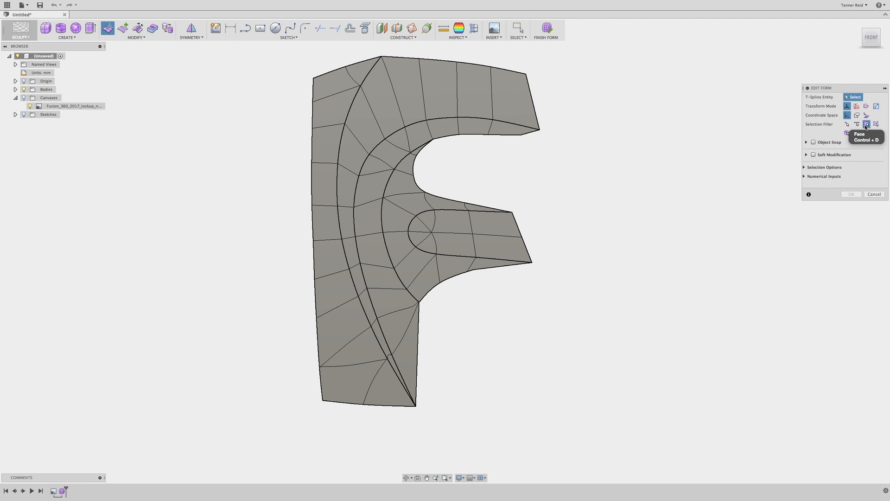
{"action": "left_click", "coordinate": [508, 92]}
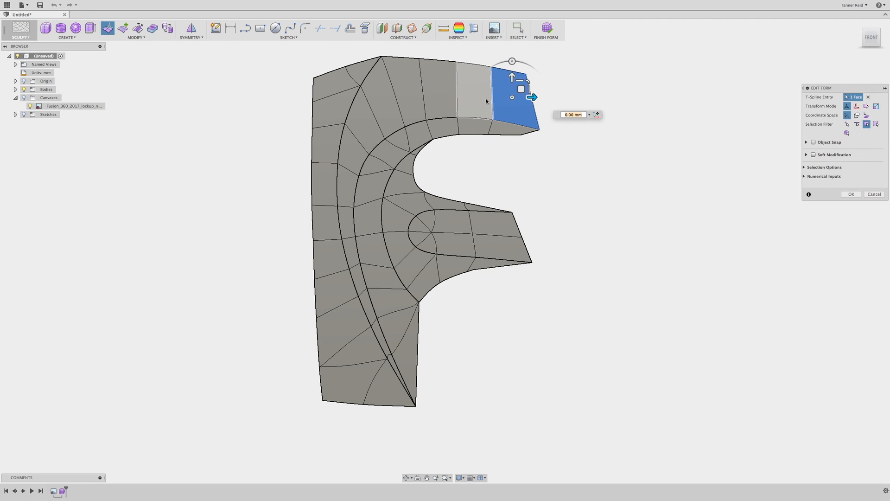
{"action": "double_click", "coordinate": [476, 93]}
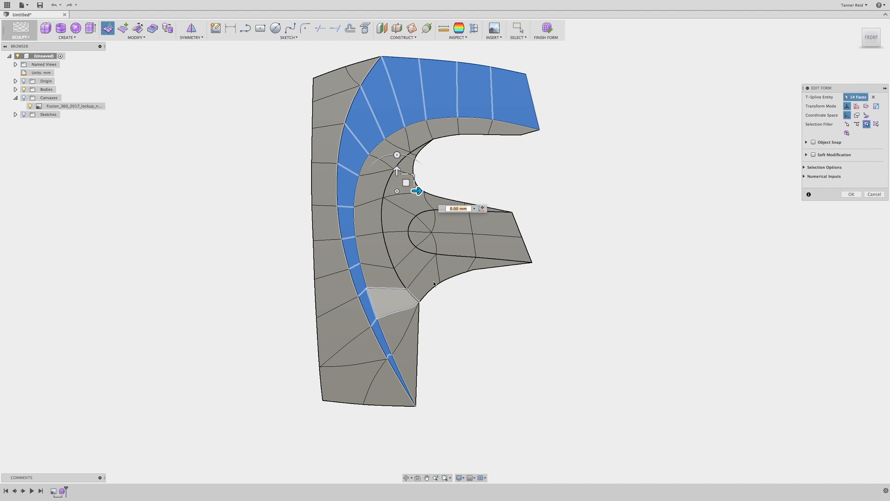
{"action": "left_click", "coordinate": [497, 227], "text": "shift"}
{"action": "left_click", "coordinate": [503, 247], "text": "shift"}
{"action": "left_click", "coordinate": [451, 245], "text": "shift"}
{"action": "left_click", "coordinate": [429, 220], "text": "shift"}
{"action": "left_click", "coordinate": [419, 226], "text": "shift"}
{"action": "left_click", "coordinate": [420, 239], "text": "shift"}
{"action": "left_click", "coordinate": [429, 247], "text": "shift"}
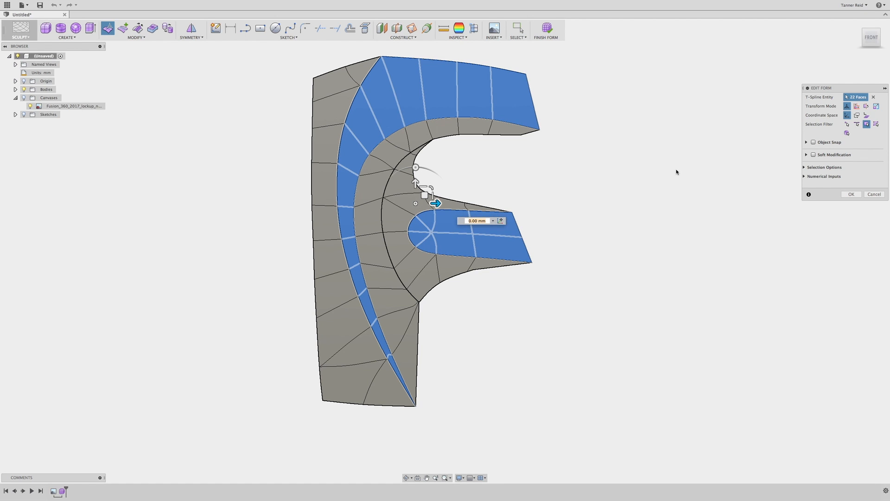
{"action": "left_click", "coordinate": [871, 48]}
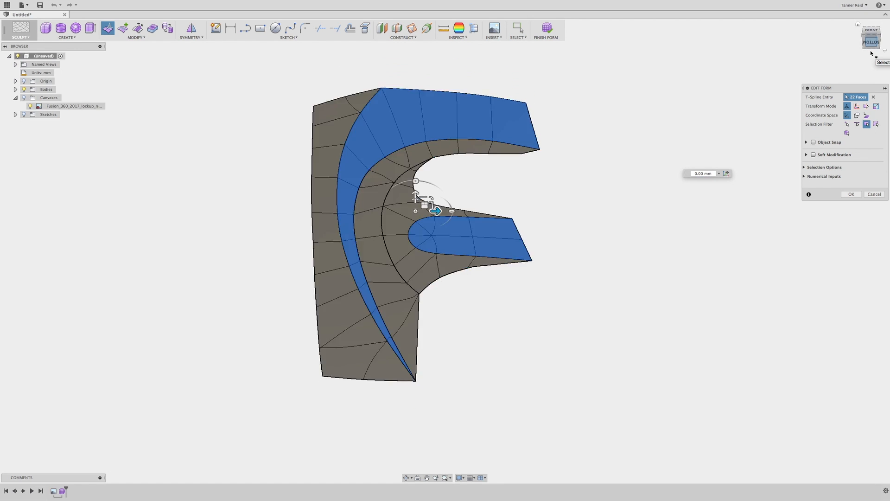
{"action": "left_click_drag", "start_coordinate": [415, 229], "coordinate": [415, 200]}
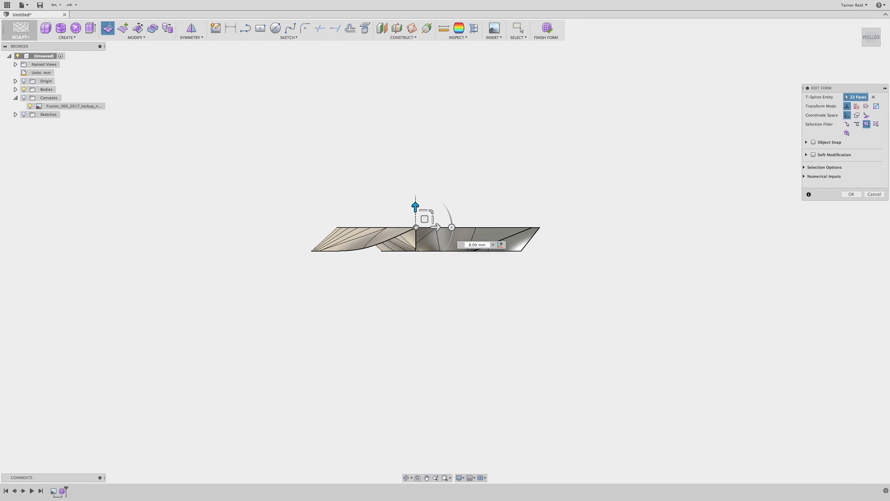
{"action": "left_click", "coordinate": [408, 478]}
{"action": "left_click_drag", "start_coordinate": [523, 208], "coordinate": [529, 238]}
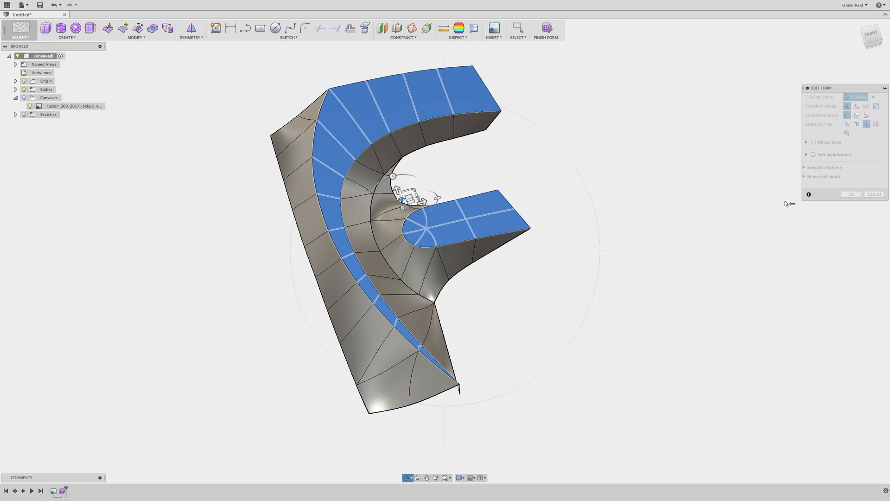
{"action": "left_click", "coordinate": [852, 194]}
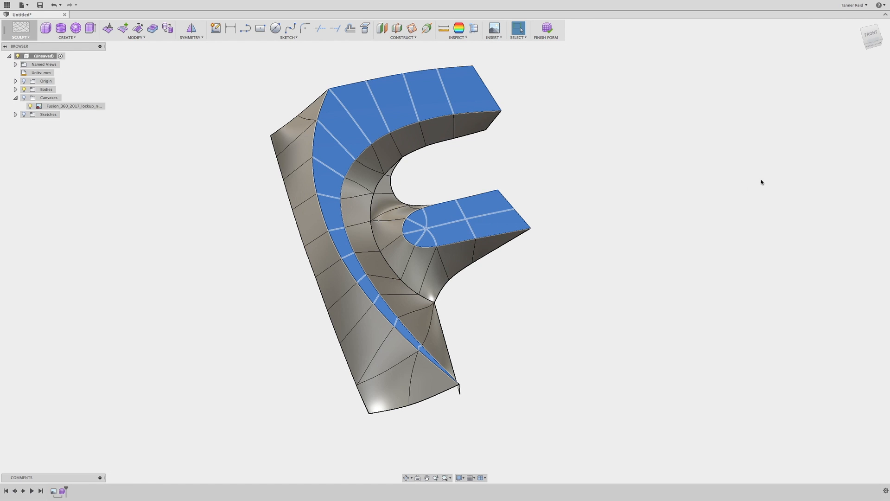
Step: Uncrease the seven edges along the inner arc around the middle bar
{"action": "left_click", "coordinate": [872, 34]}
{"action": "left_click", "coordinate": [442, 422]}
{"action": "left_click", "coordinate": [407, 477]}
{"action": "mouse_move", "coordinate": [483, 315]}
{"action": "left_mouse_down"}
{"action": "mouse_move", "coordinate": [490, 290]}
{"action": "mouse_move", "coordinate": [511, 276]}
{"action": "mouse_move", "coordinate": [480, 284]}
{"action": "mouse_move", "coordinate": [479, 305]}
{"action": "mouse_move", "coordinate": [485, 292]}
{"action": "left_mouse_up"}
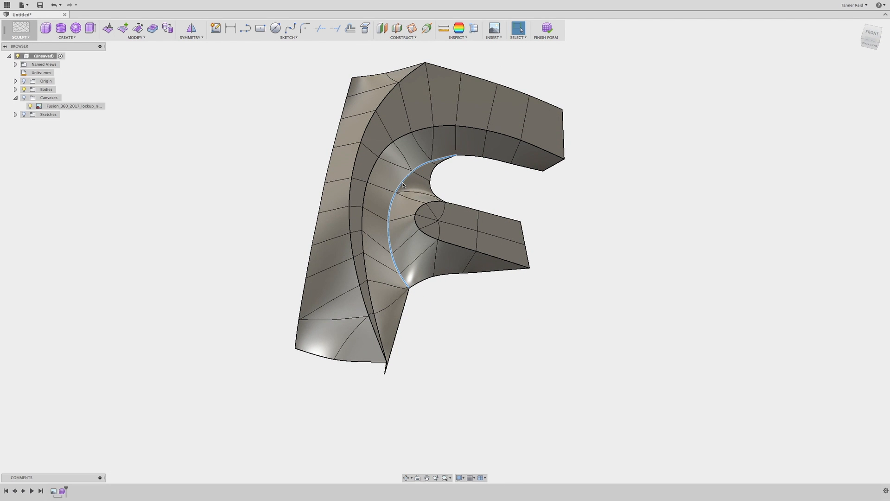
{"action": "left_click", "coordinate": [136, 38]}
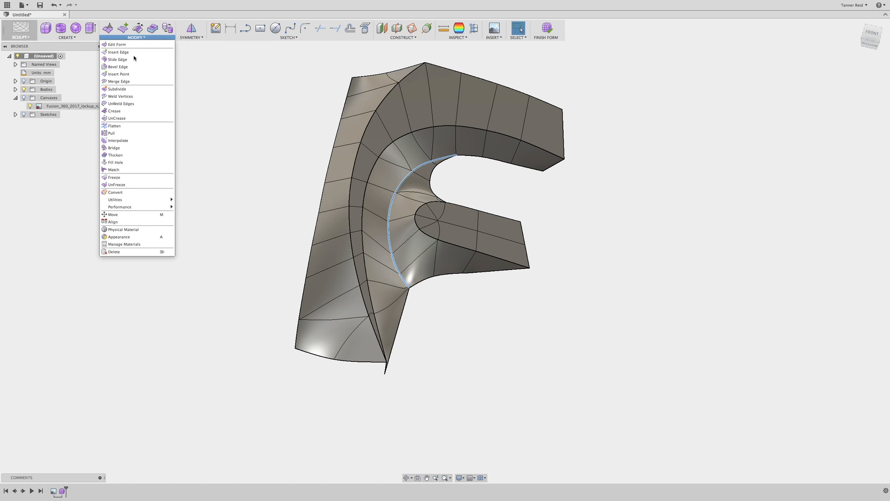
{"action": "left_click", "coordinate": [135, 119]}
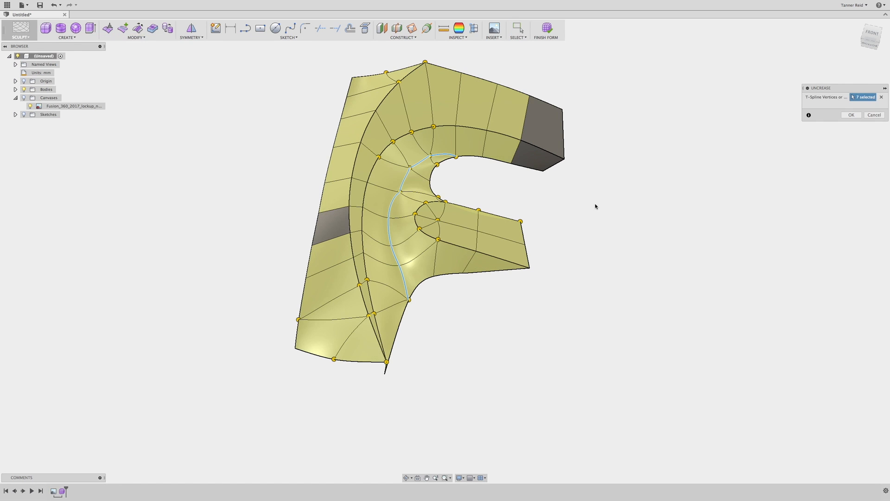
{"action": "left_click", "coordinate": [852, 114]}
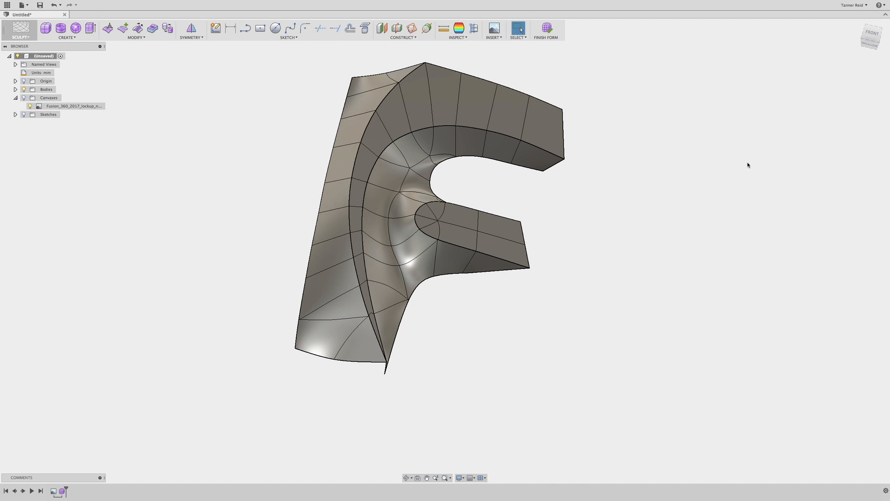
Step: Inspect the form's surface from an oblique angle in the Shaded visual style, and switch back to Shaded with Visible Edges Only
{"action": "left_click", "coordinate": [460, 478]}
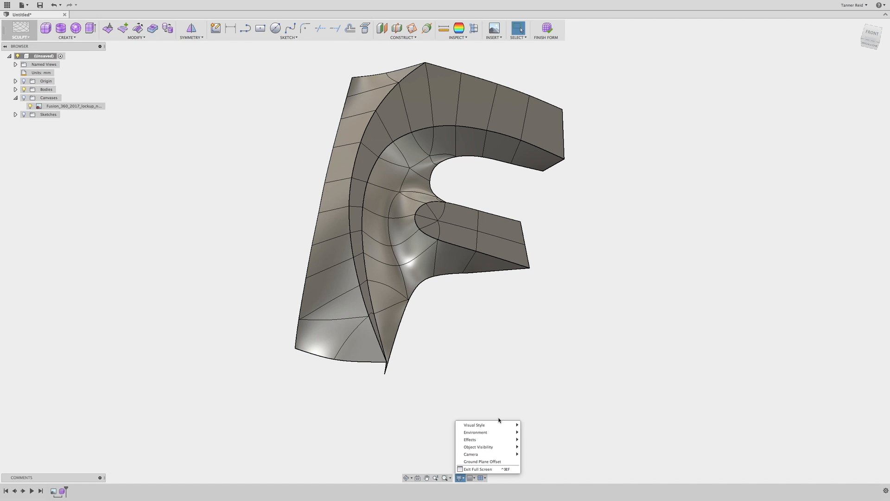
{"action": "mouse_move", "coordinate": [497, 426]}
{"action": "left_click", "coordinate": [542, 426]}
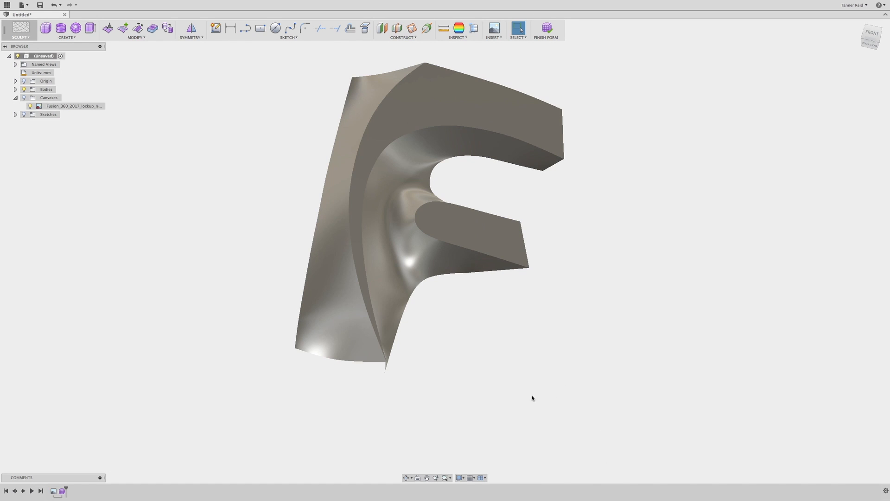
{"action": "left_click", "coordinate": [406, 477]}
{"action": "left_click_drag", "start_coordinate": [455, 278], "coordinate": [499, 198]}
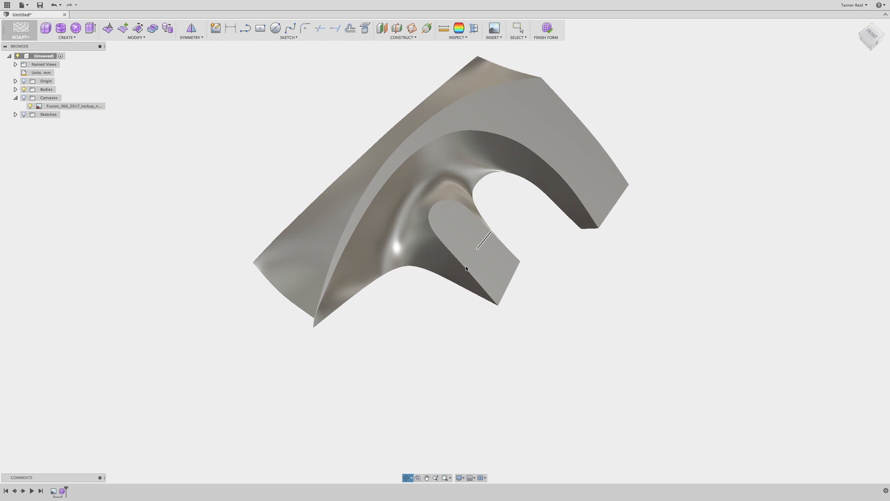
{"action": "key", "text": "Escape"}
{"action": "left_click", "coordinate": [459, 478]}
{"action": "mouse_move", "coordinate": [491, 425]}
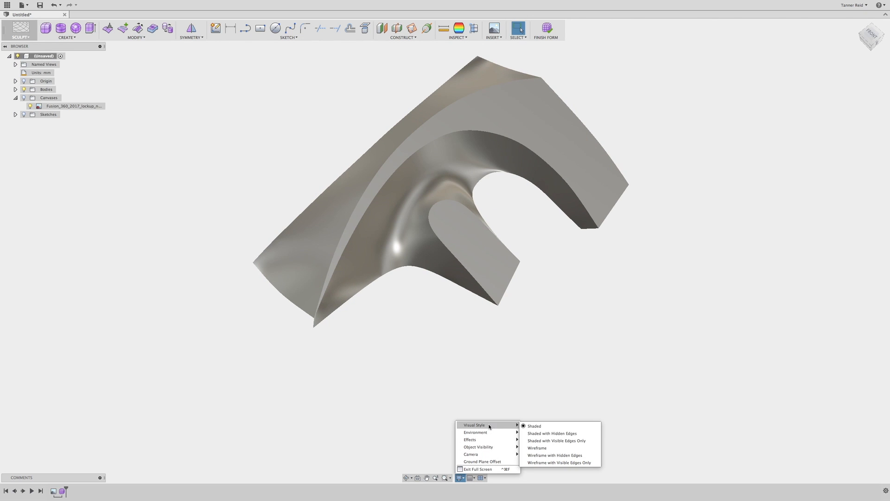
{"action": "left_click", "coordinate": [543, 441]}
{"action": "scroll", "coordinate": [489, 171], "scroll_direction": "up", "scroll_amount": 5}
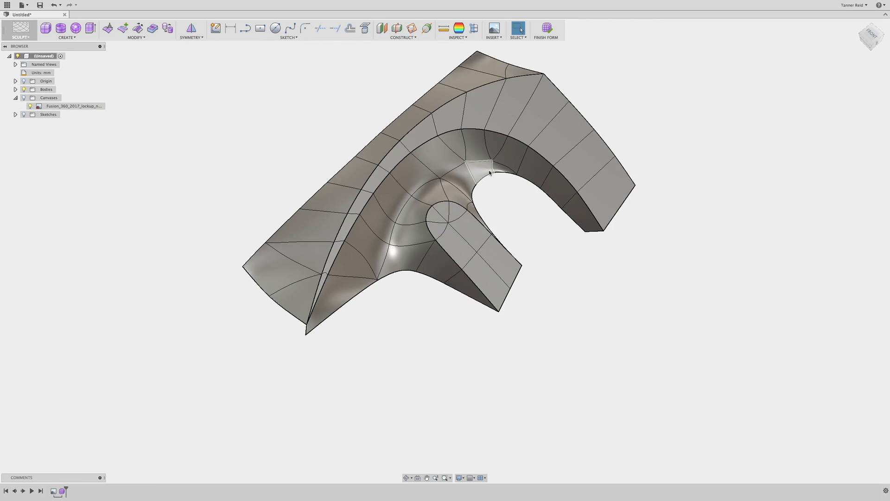
Step: Slightly reposition three vertices of the inner arc between the arm and the middle bar with Edit Form to smooth the surface
{"action": "left_click", "coordinate": [109, 30]}
{"action": "left_click", "coordinate": [500, 177]}
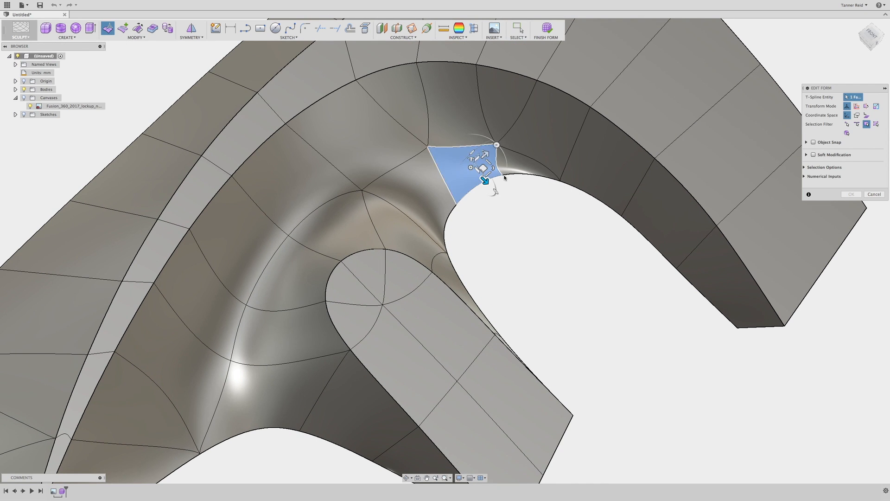
{"action": "left_click", "coordinate": [529, 186]}
{"action": "left_click", "coordinate": [848, 124]}
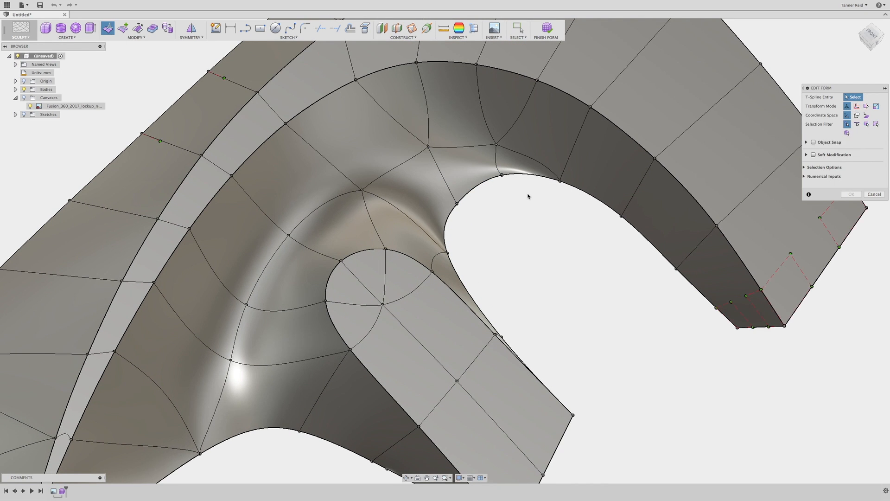
{"action": "left_click", "coordinate": [503, 176]}
{"action": "left_click_drag", "start_coordinate": [512, 176], "coordinate": [502, 175]}
{"action": "left_click", "coordinate": [456, 203]}
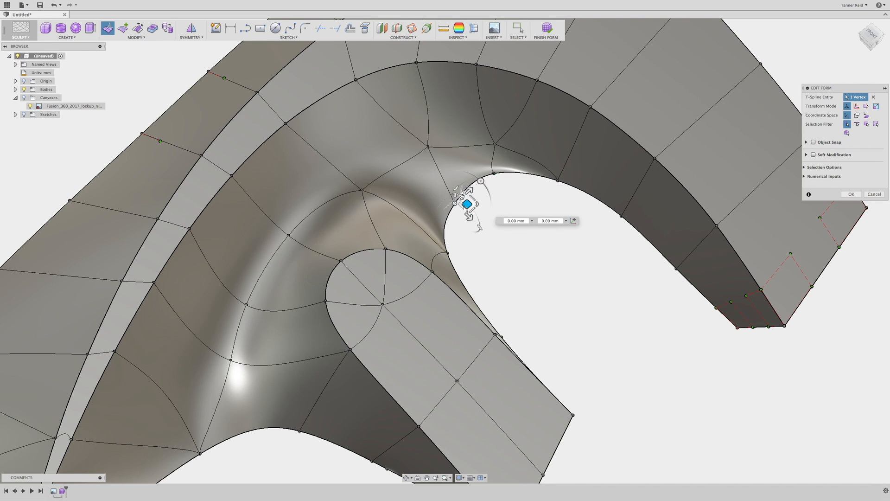
{"action": "left_click_drag", "start_coordinate": [467, 200], "coordinate": [465, 199]}
{"action": "left_click", "coordinate": [496, 145]}
{"action": "left_click_drag", "start_coordinate": [508, 144], "coordinate": [522, 141]}
{"action": "left_click", "coordinate": [852, 195]}
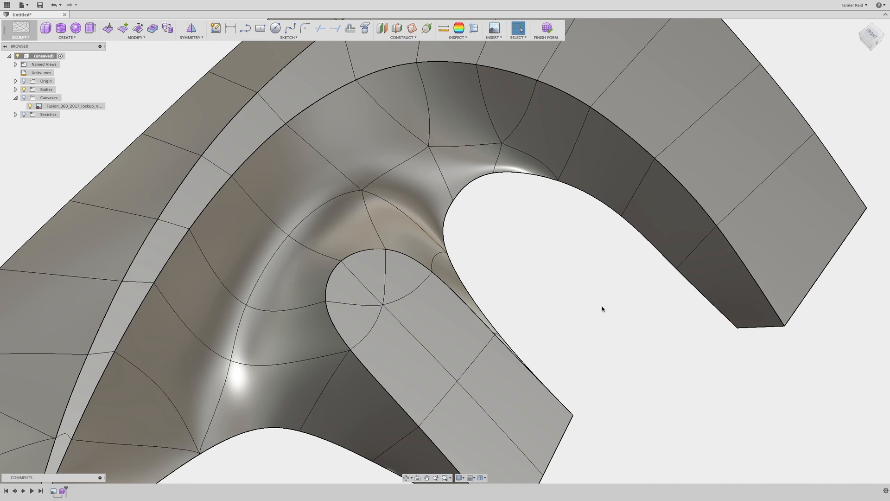
Step: Inspect the form's surface in the Shaded visual style from oblique angles and from below
{"action": "left_click", "coordinate": [460, 478]}
{"action": "mouse_move", "coordinate": [482, 425]}
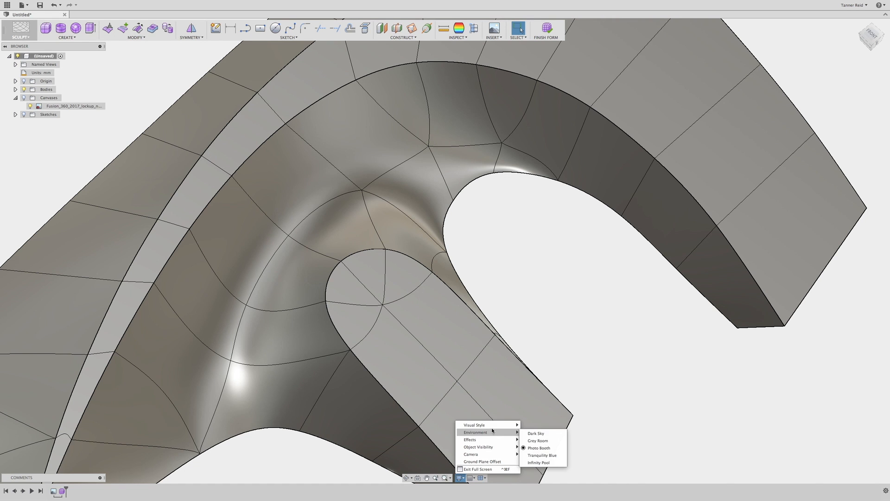
{"action": "left_click", "coordinate": [533, 426]}
{"action": "scroll", "coordinate": [524, 267], "scroll_direction": "down", "scroll_amount": 5}
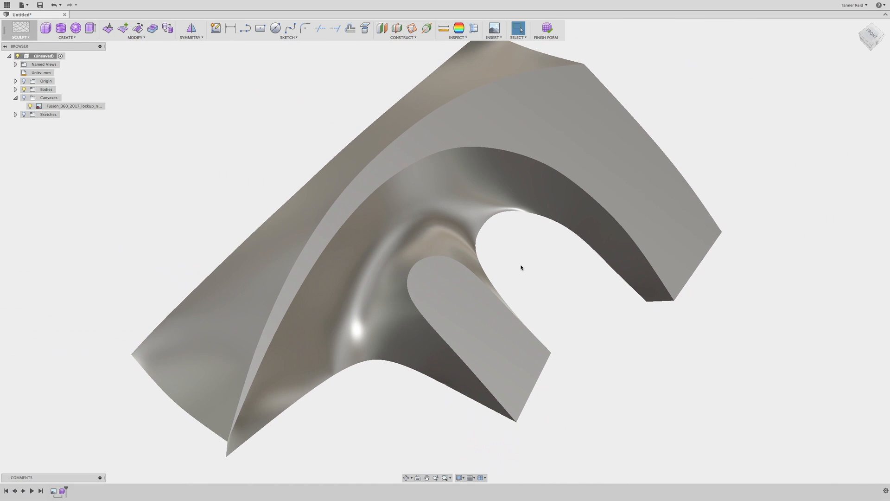
{"action": "left_click", "coordinate": [407, 478]}
{"action": "left_click_drag", "start_coordinate": [504, 246], "coordinate": [551, 228]}
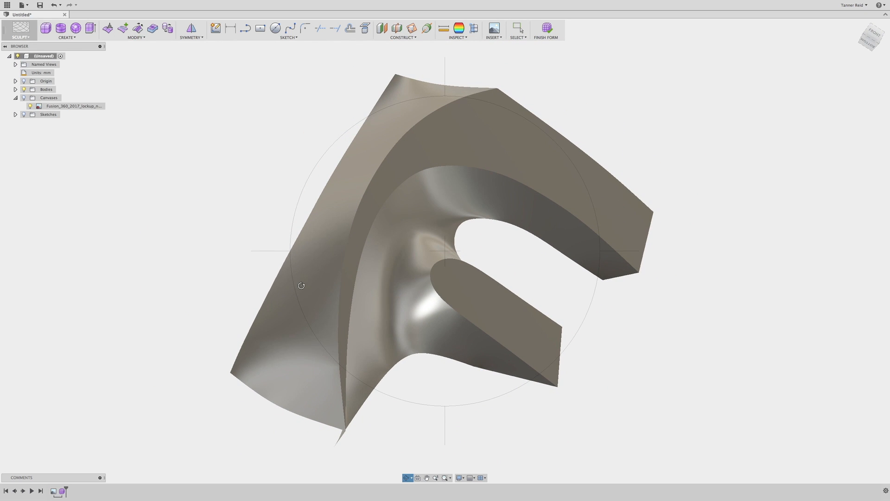
{"action": "key", "text": "Escape"}
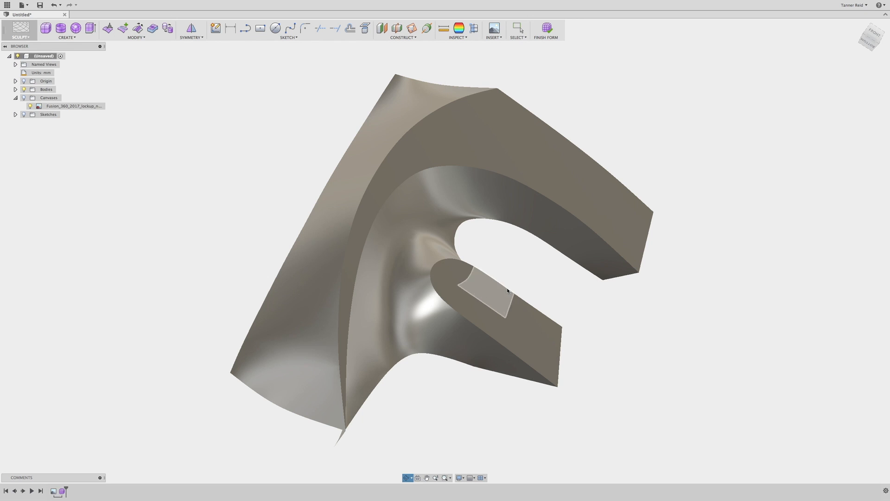
{"action": "left_click", "coordinate": [868, 46]}
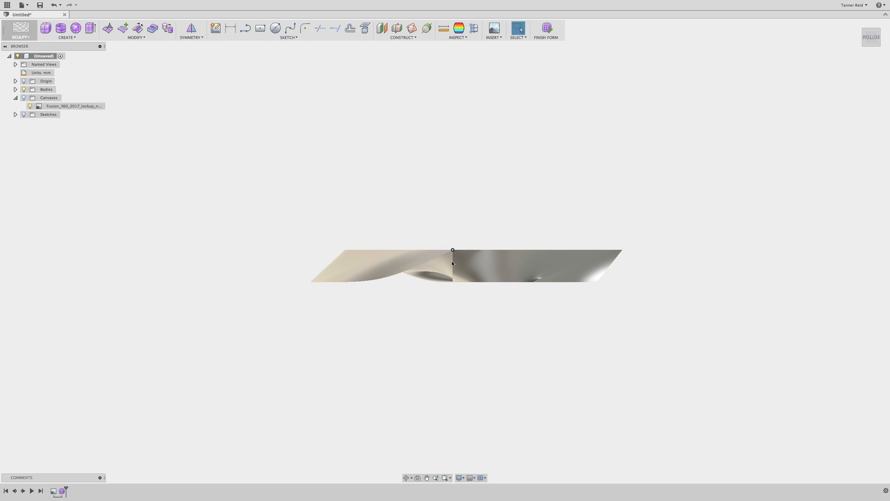
{"action": "left_click_drag", "start_coordinate": [870, 37], "coordinate": [859, 49]}
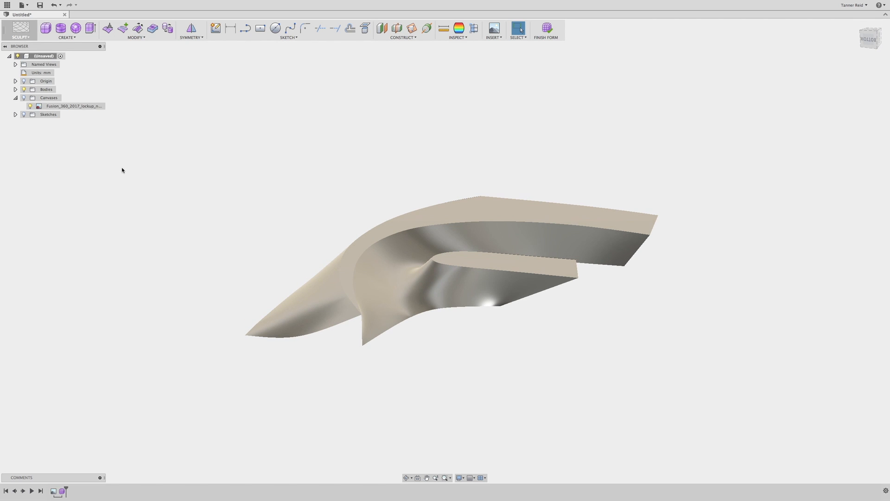
Step: Try to finish the form, return to sculpting to locate the faulty face under the middle bar, and dismiss the error report
{"action": "left_click", "coordinate": [24, 37]}
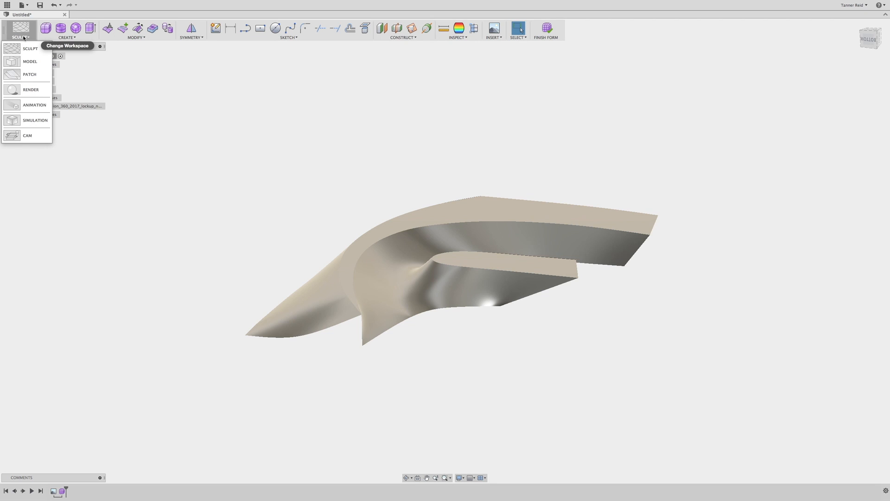
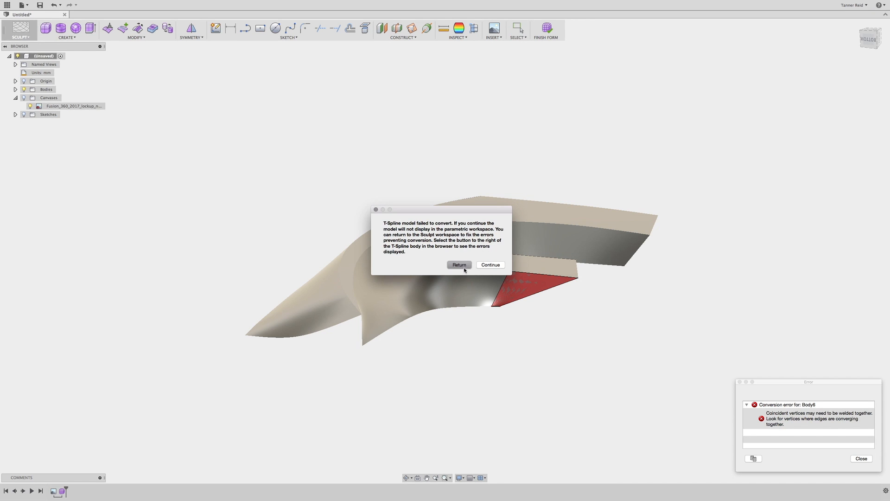
{"action": "left_click", "coordinate": [461, 266]}
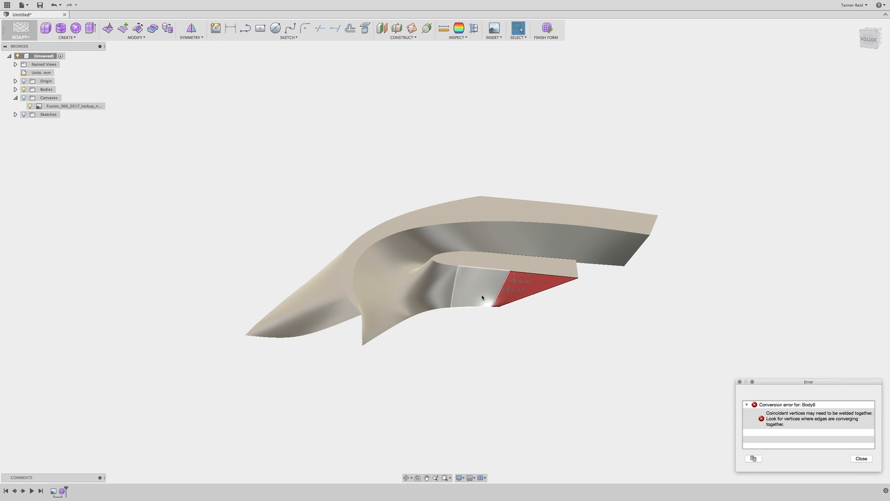
{"action": "left_click", "coordinate": [526, 285]}
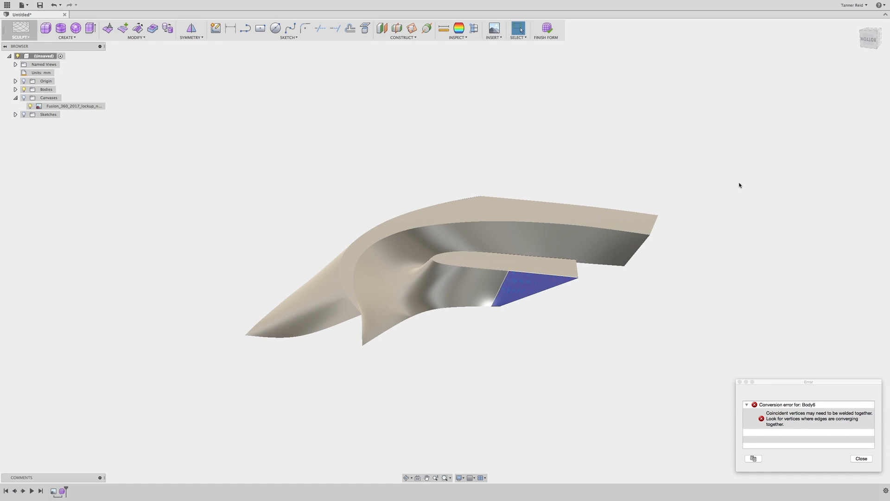
{"action": "left_click", "coordinate": [862, 459]}
{"action": "left_click", "coordinate": [211, 191]}
Step: Auto-repair the T-spline body with Repair Body
{"action": "left_click", "coordinate": [139, 37]}
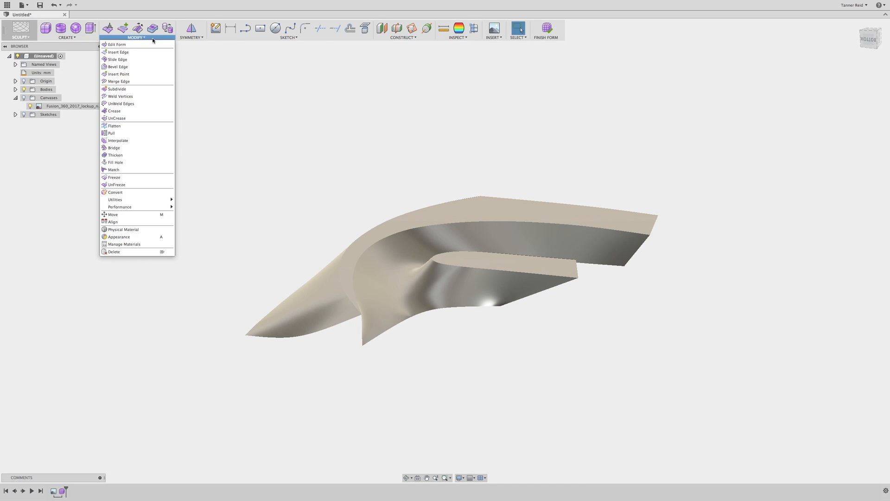
{"action": "mouse_move", "coordinate": [142, 208]}
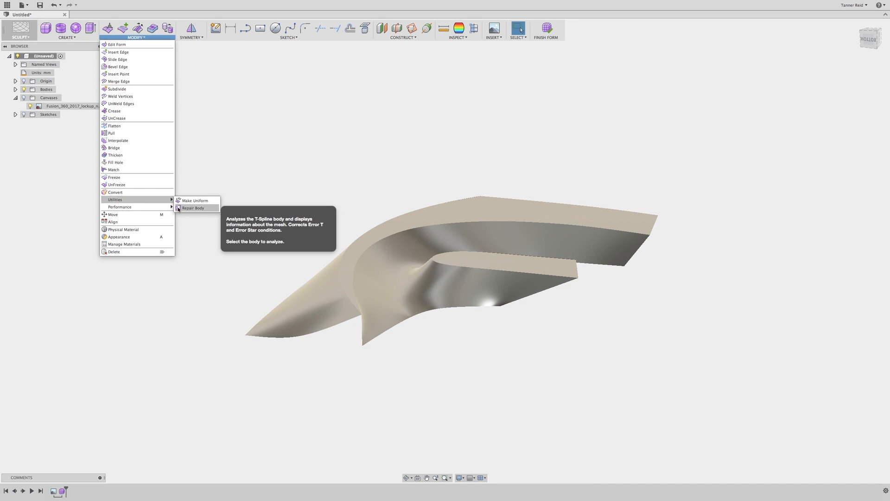
{"action": "left_click", "coordinate": [211, 215]}
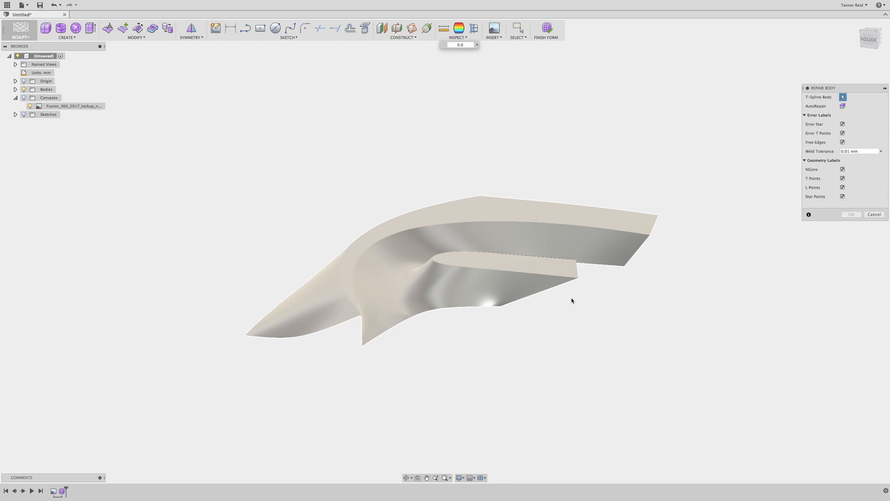
{"action": "left_click", "coordinate": [632, 258]}
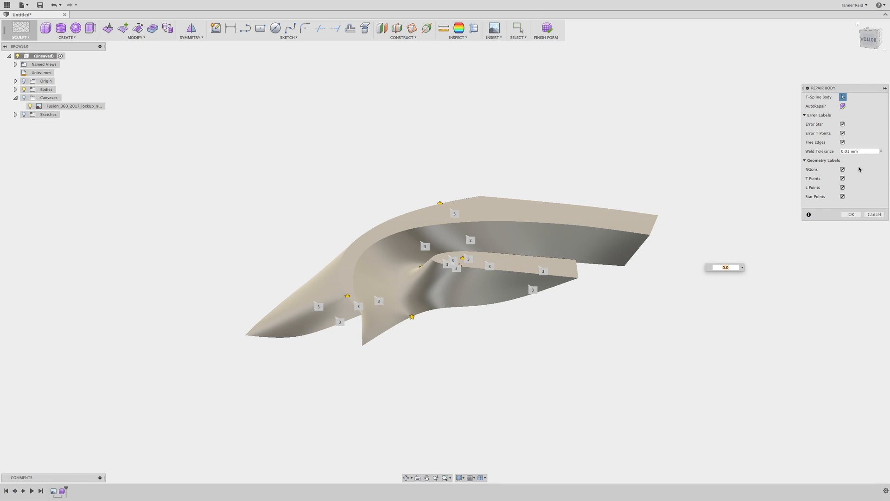
{"action": "left_click", "coordinate": [851, 214]}
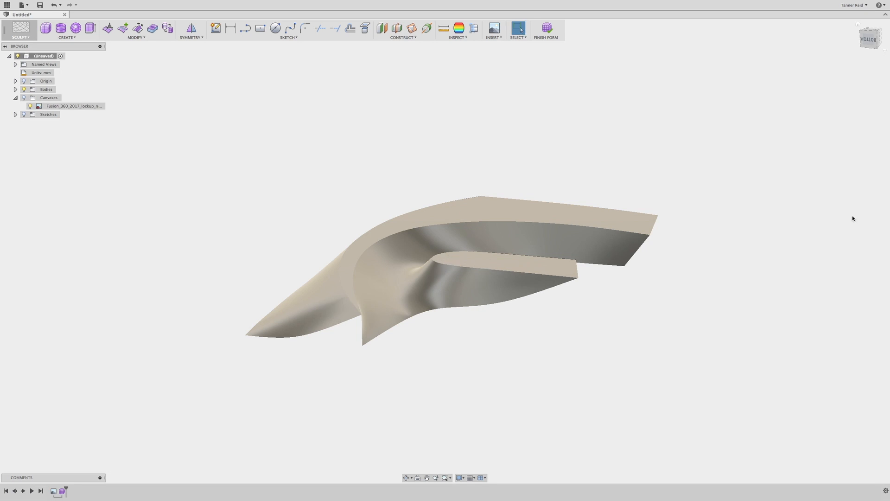
Step: Set the visual style to Shaded with Visible Edges Only and finish the form
{"action": "left_click", "coordinate": [459, 478]}
{"action": "mouse_move", "coordinate": [483, 425]}
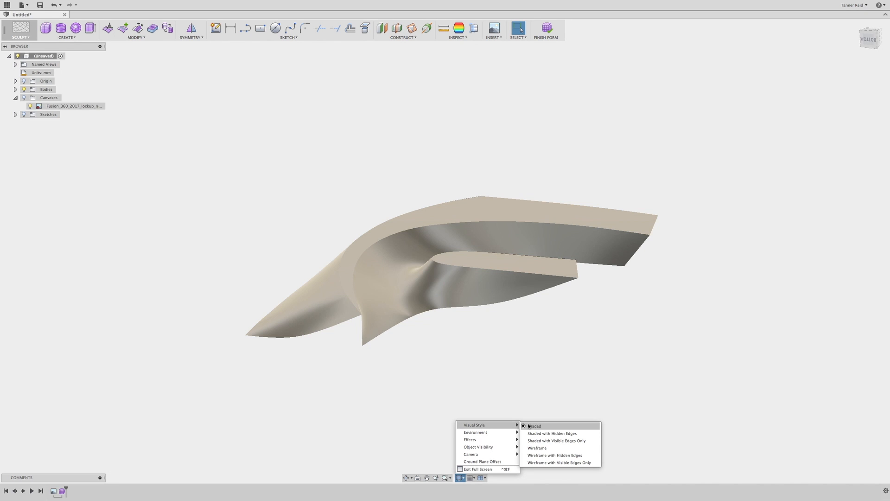
{"action": "left_click", "coordinate": [546, 441]}
{"action": "left_click", "coordinate": [407, 478]}
{"action": "left_click_drag", "start_coordinate": [441, 422], "coordinate": [453, 350]}
{"action": "left_click", "coordinate": [551, 31]}
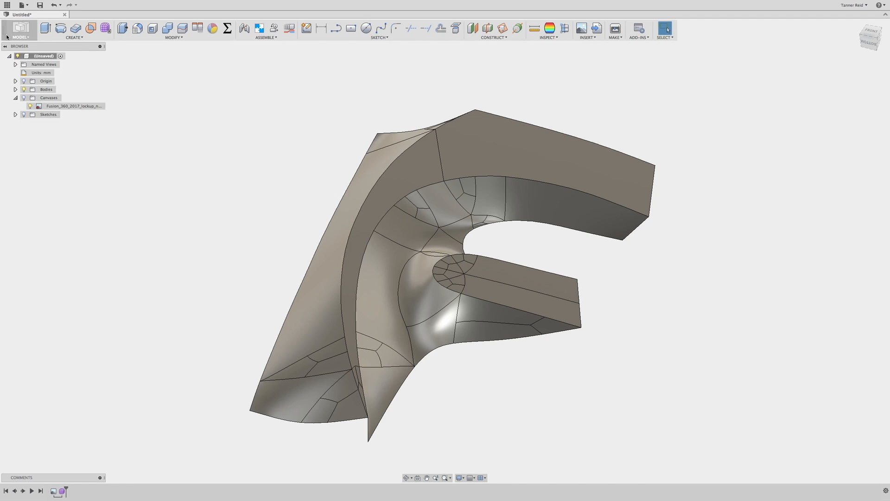
Step: Switch to the Patch workspace and start a sketch on the front origin plane
{"action": "left_click", "coordinate": [21, 33]}
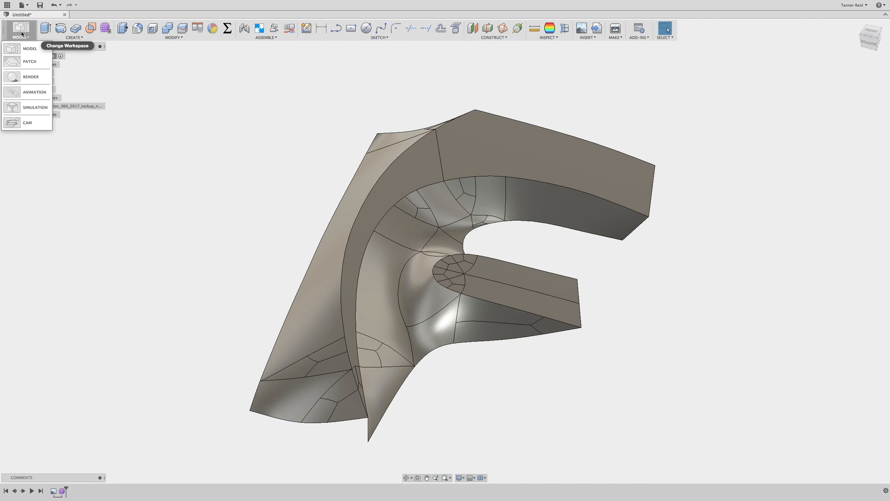
{"action": "left_click", "coordinate": [27, 62]}
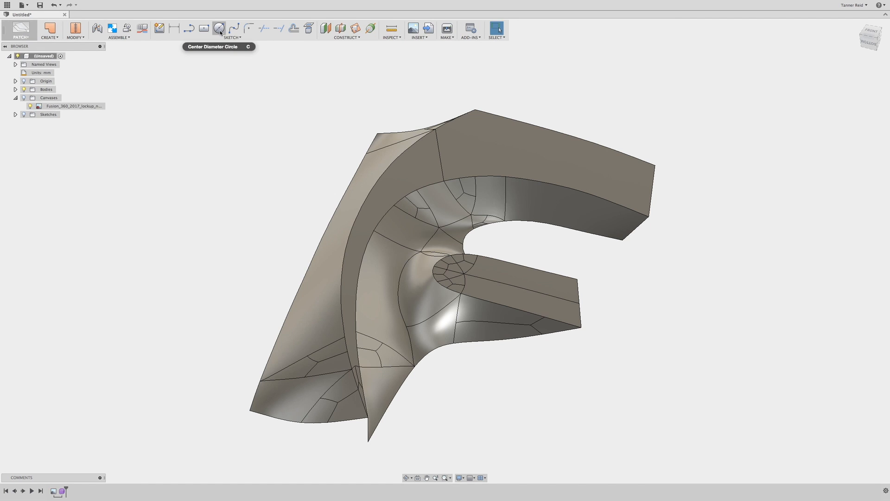
{"action": "left_click", "coordinate": [160, 29]}
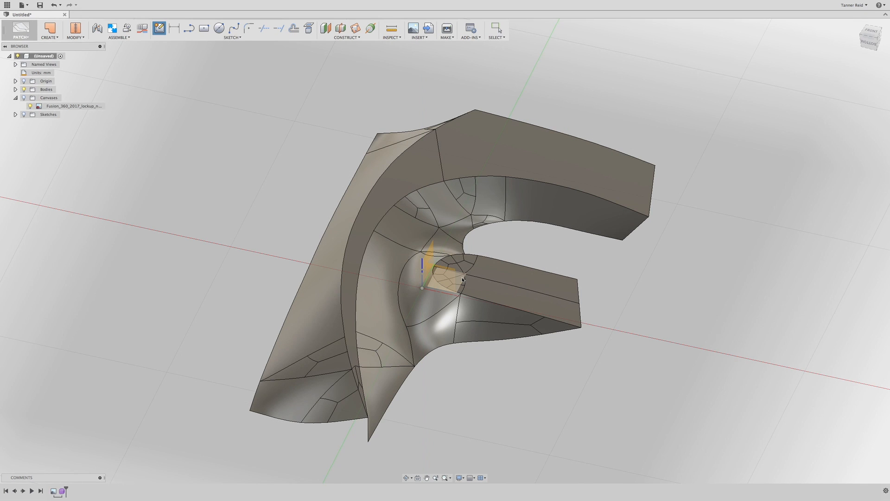
{"action": "left_click", "coordinate": [463, 280]}
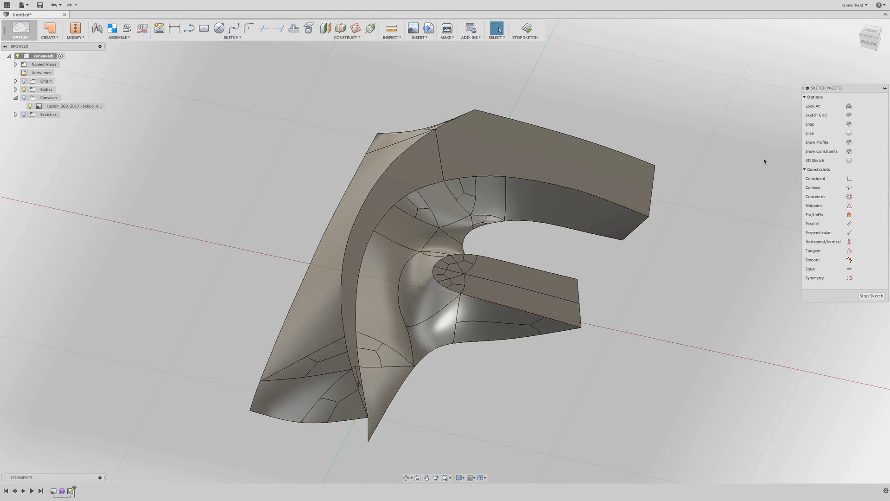
Step: Project the outline of the whole F body into the sketch, using the body selection filter
{"action": "left_click", "coordinate": [232, 37]}
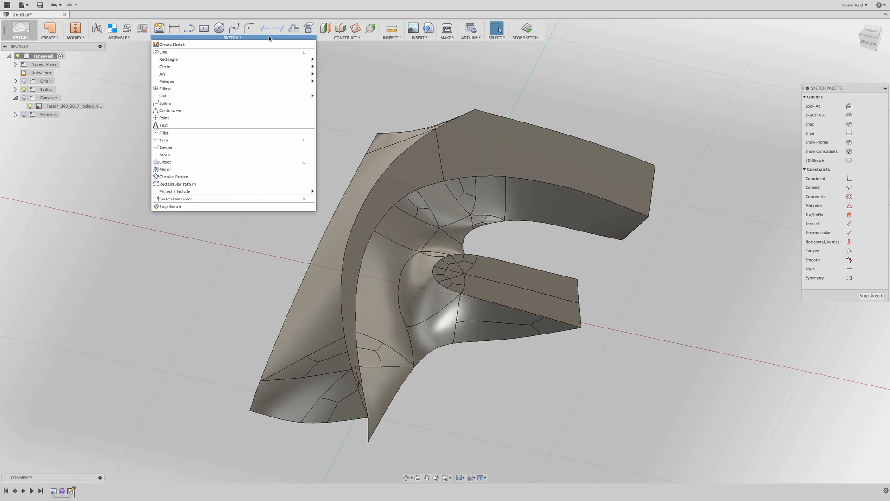
{"action": "mouse_move", "coordinate": [274, 191]}
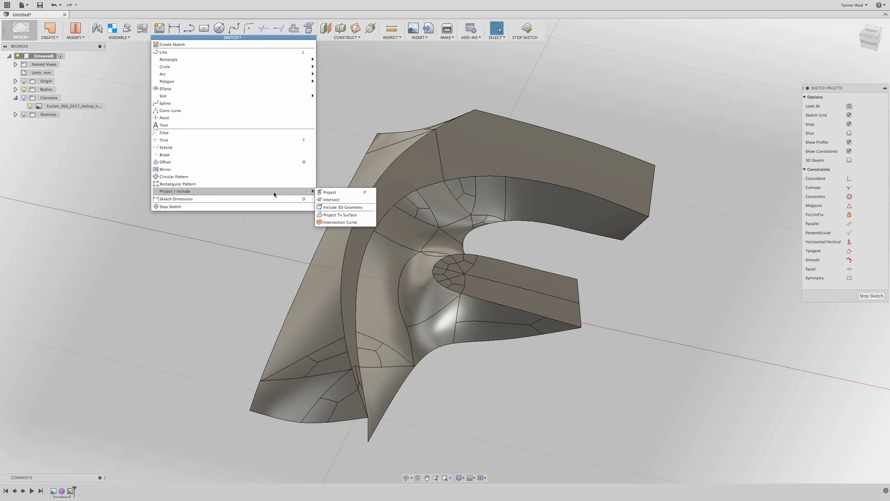
{"action": "left_click", "coordinate": [321, 193]}
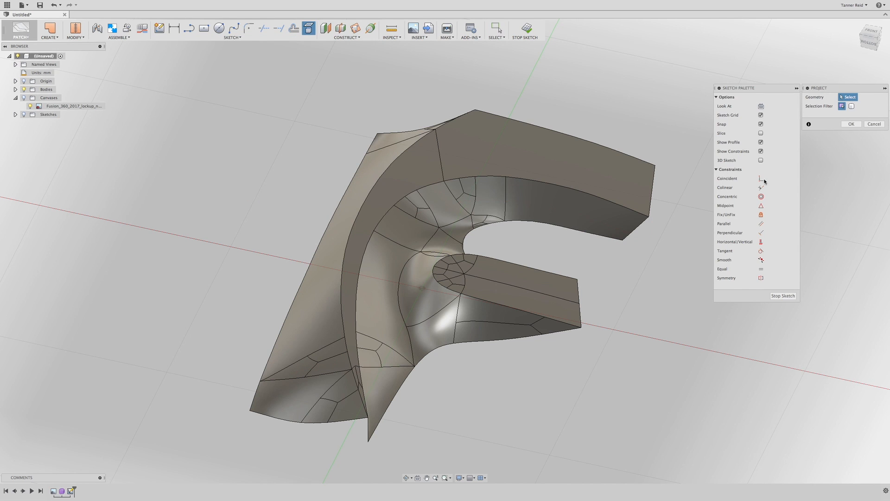
{"action": "left_click", "coordinate": [852, 106]}
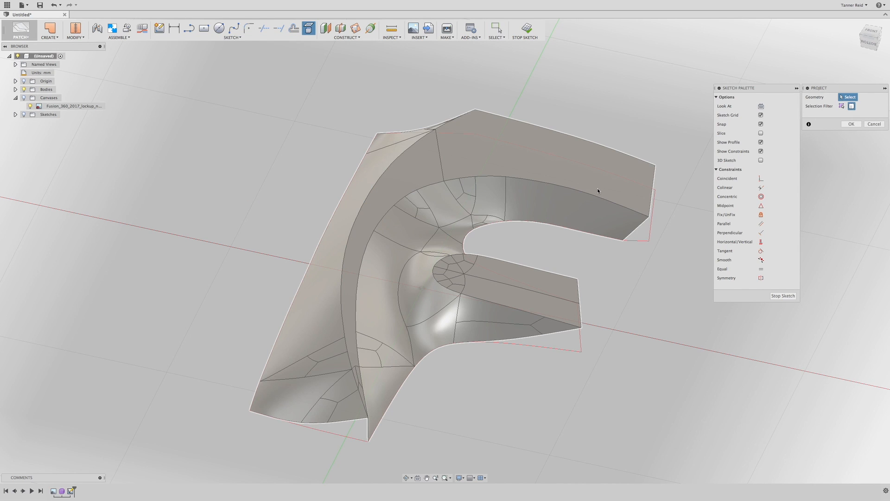
{"action": "left_click", "coordinate": [597, 188]}
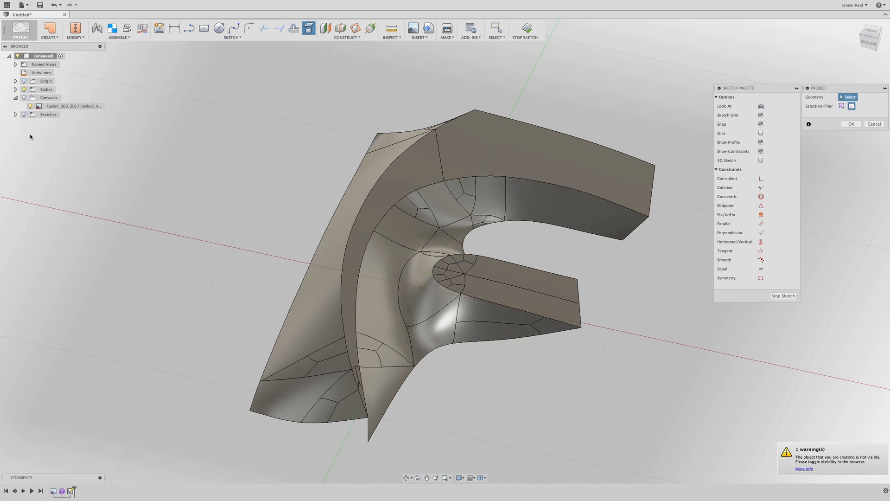
Step: Turn on the Sketches folder with only Sketch2 visible, then finish the projection and the sketch
{"action": "left_click", "coordinate": [16, 115]}
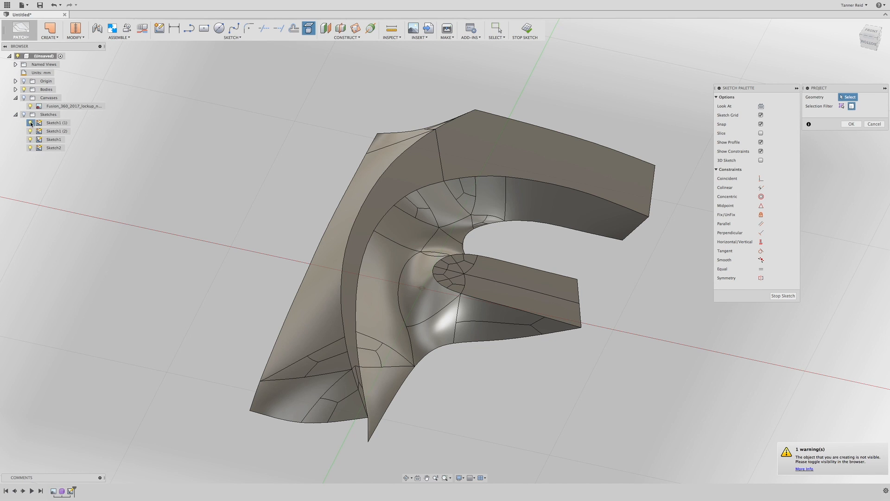
{"action": "left_click", "coordinate": [23, 114]}
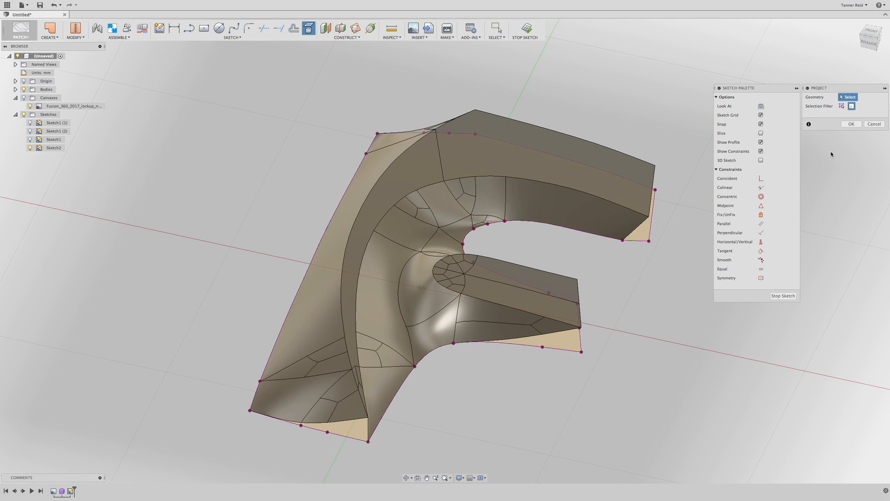
{"action": "left_click", "coordinate": [848, 124]}
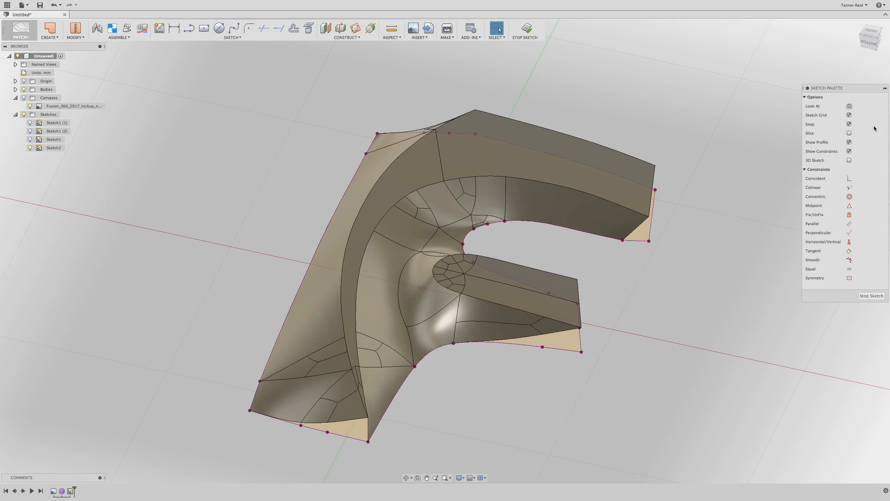
{"action": "left_click", "coordinate": [864, 299]}
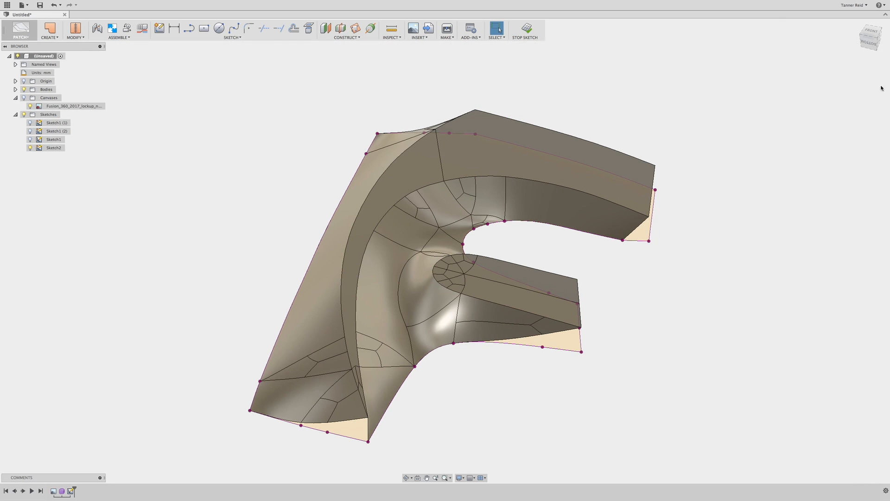
{"action": "left_click", "coordinate": [872, 43]}
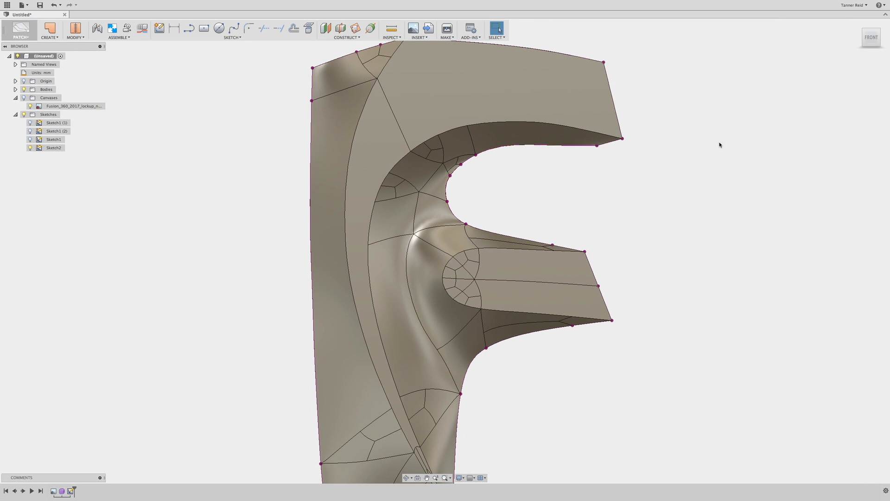
Step: Extrude the projected F outline forward past the raised form as a new 56 mm surface body
{"action": "left_click_drag", "start_coordinate": [875, 37], "coordinate": [852, 37]}
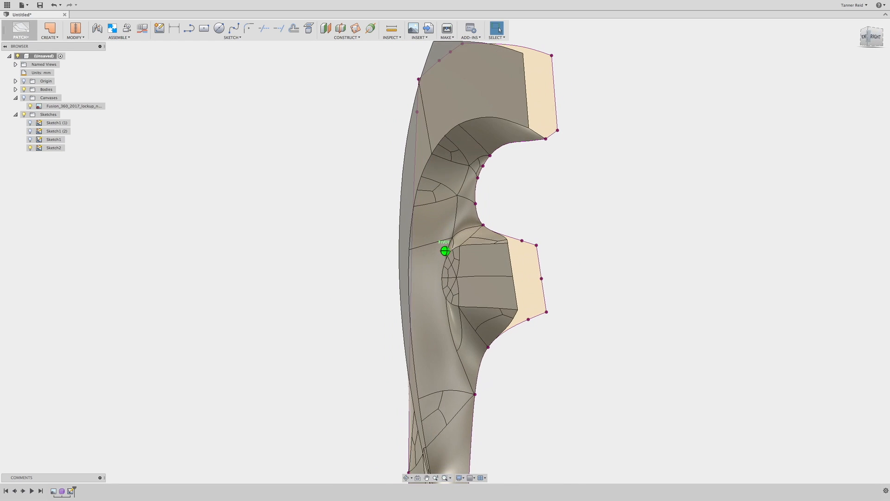
{"action": "left_click", "coordinate": [49, 37]}
{"action": "left_click", "coordinate": [53, 44]}
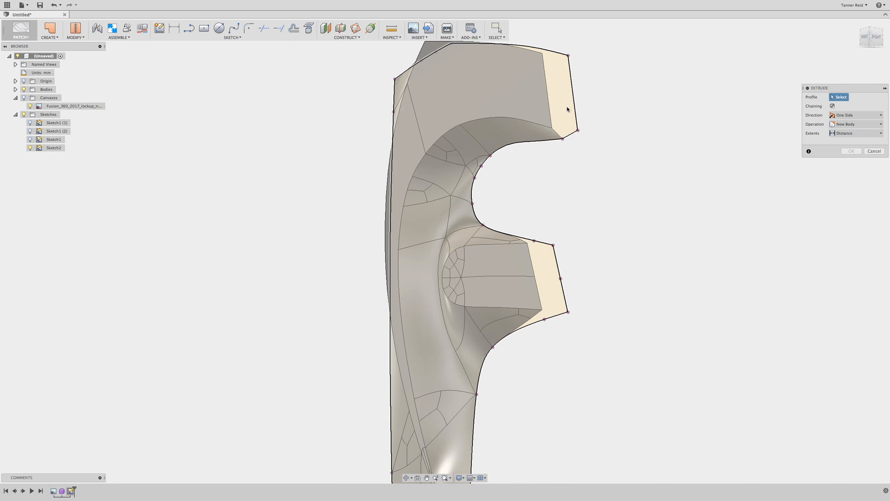
{"action": "left_click", "coordinate": [566, 108]}
{"action": "left_click_drag", "start_coordinate": [473, 277], "coordinate": [277, 262]}
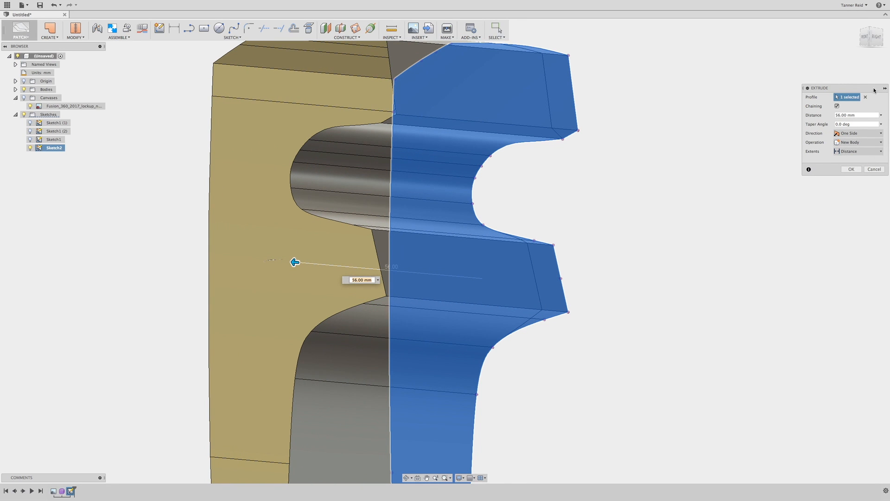
{"action": "left_click", "coordinate": [864, 42]}
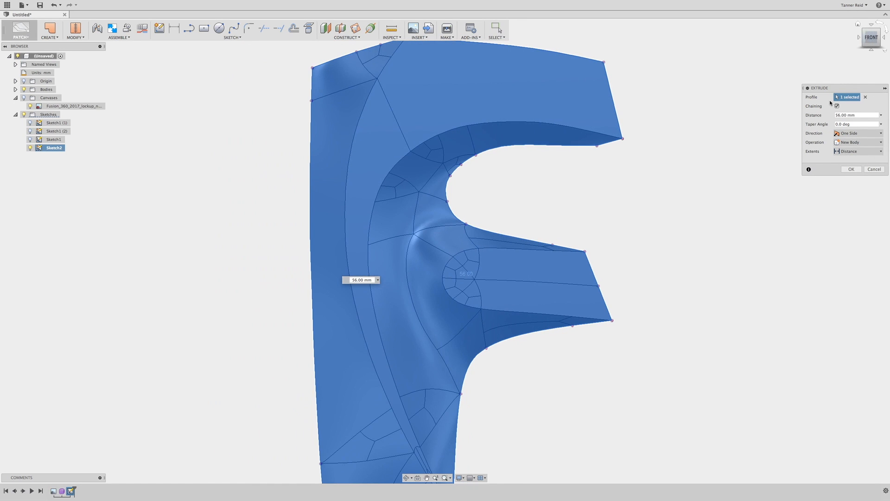
{"action": "left_click", "coordinate": [852, 169]}
Step: Start a Boundary Fill using the extruded outline surface, the F form surface and the front origin plane as tools
{"action": "left_click", "coordinate": [859, 26]}
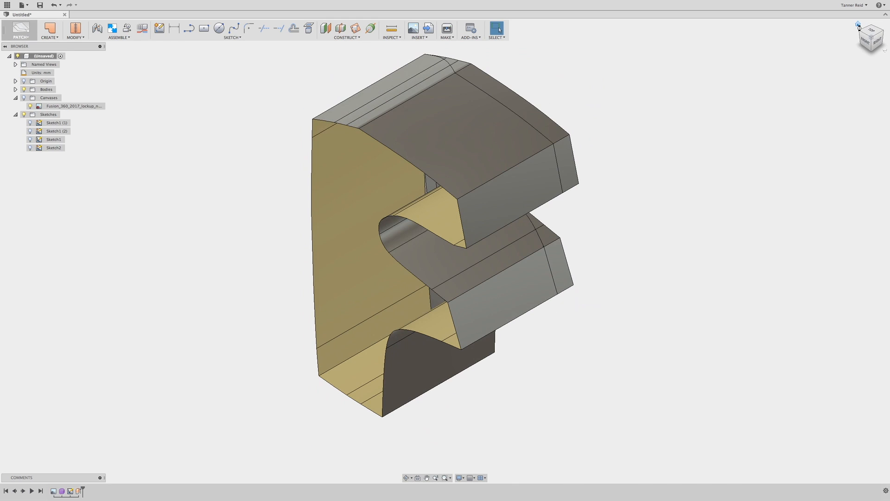
{"action": "mouse_move", "coordinate": [446, 250]}
{"action": "middle_mouse_down", "text": "shift"}
{"action": "mouse_move", "coordinate": [557, 255]}
{"action": "mouse_move", "coordinate": [470, 147]}
{"action": "middle_mouse_up", "text": "shift"}
{"action": "mouse_move", "coordinate": [874, 41]}
{"action": "left_click_drag", "start_coordinate": [874, 41], "coordinate": [800, 41]}
{"action": "left_click_drag", "start_coordinate": [865, 41], "coordinate": [832, 40]}
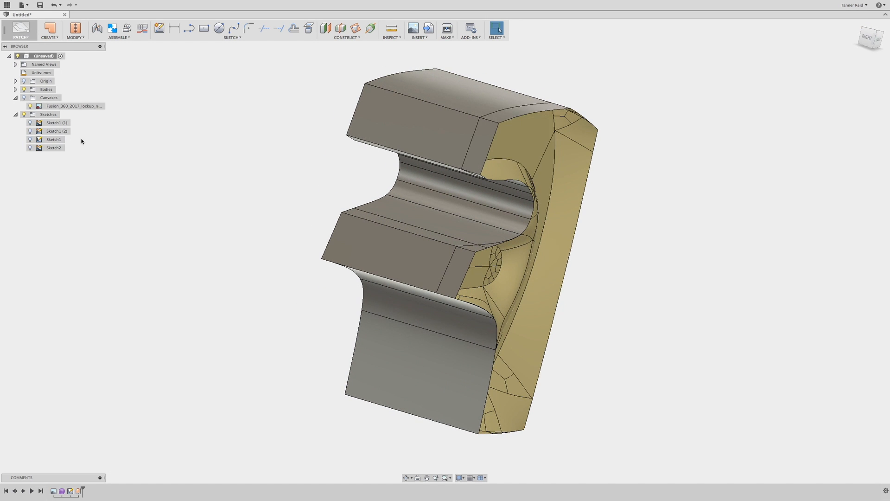
{"action": "left_click", "coordinate": [48, 37]}
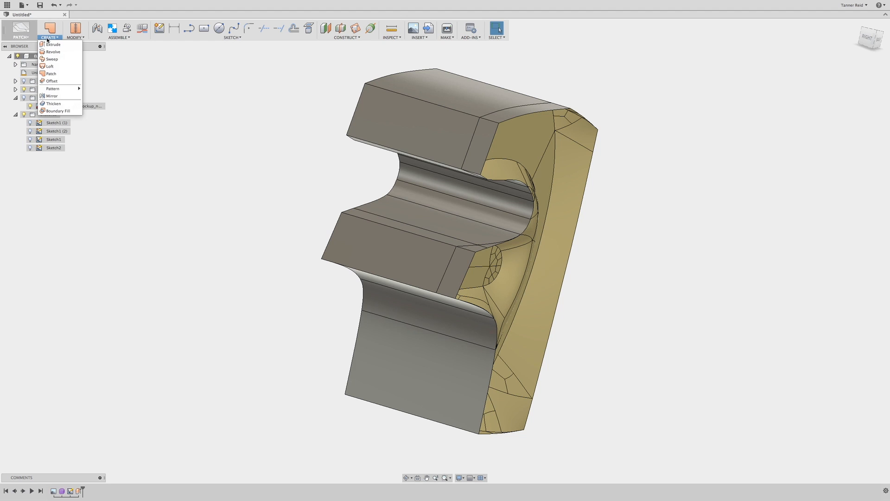
{"action": "left_click", "coordinate": [58, 111]}
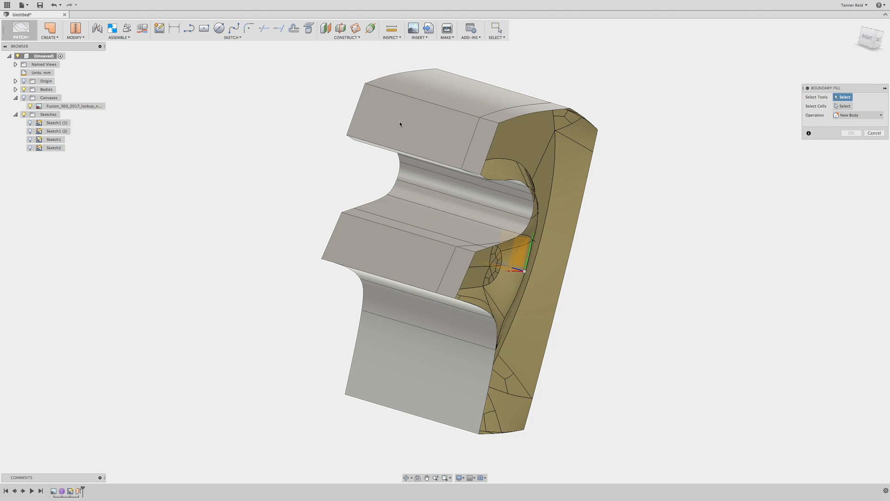
{"action": "left_click", "coordinate": [400, 124]}
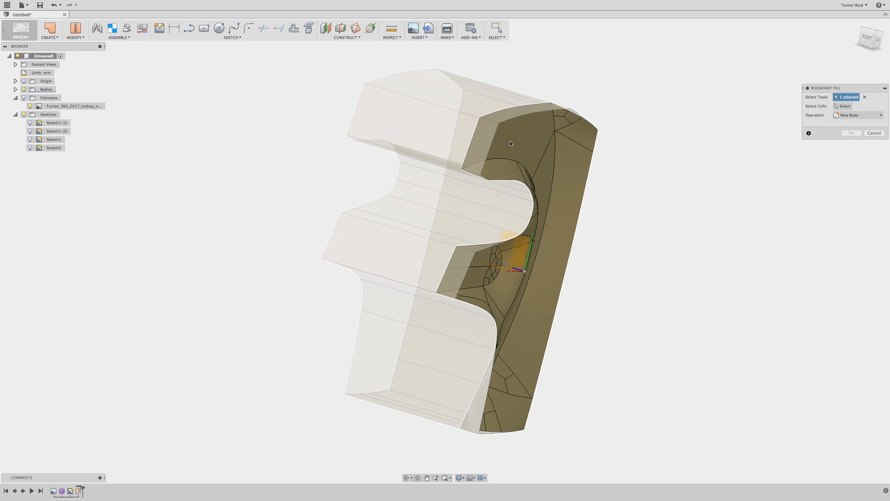
{"action": "left_click", "coordinate": [554, 166]}
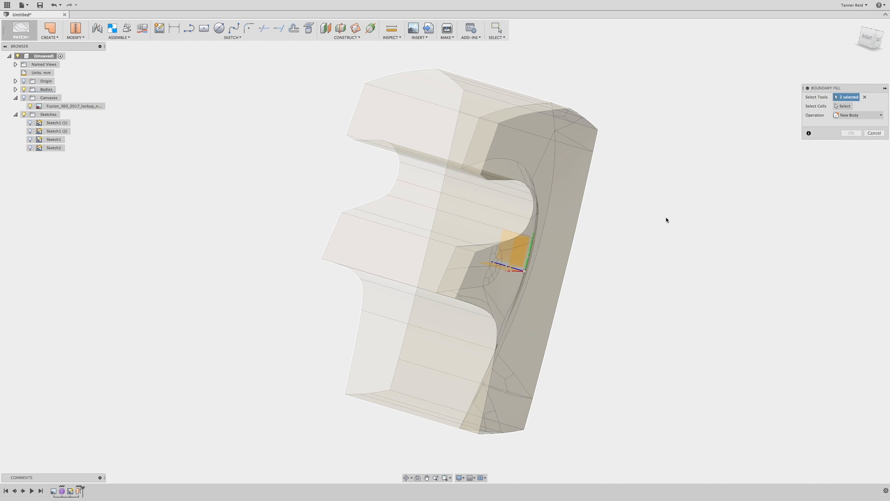
{"action": "left_click", "coordinate": [513, 265]}
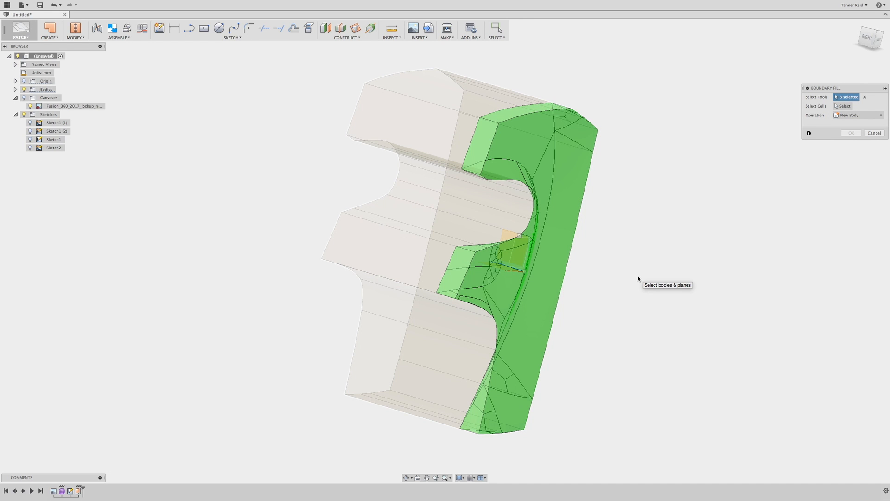
Step: Choose the F-shaped cell enclosed by the boundary tools and create it as a new body
{"action": "left_click", "coordinate": [406, 477]}
{"action": "left_click_drag", "start_coordinate": [469, 312], "coordinate": [547, 312]}
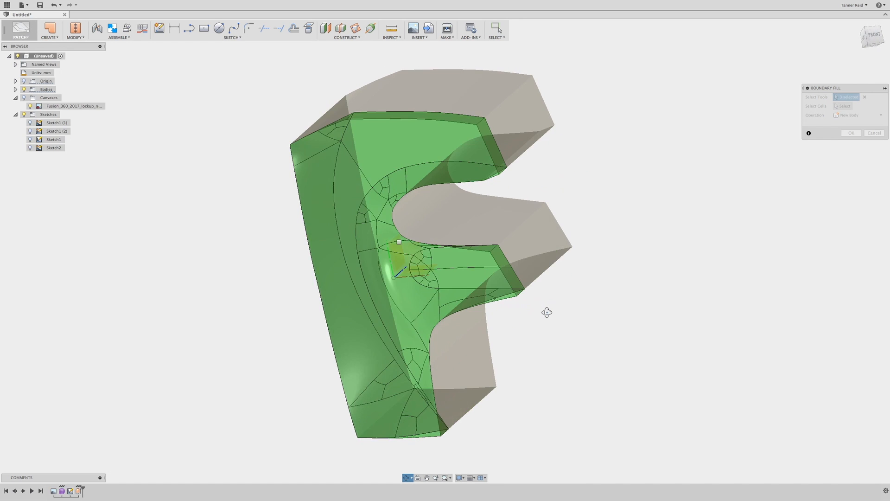
{"action": "left_click", "coordinate": [843, 107]}
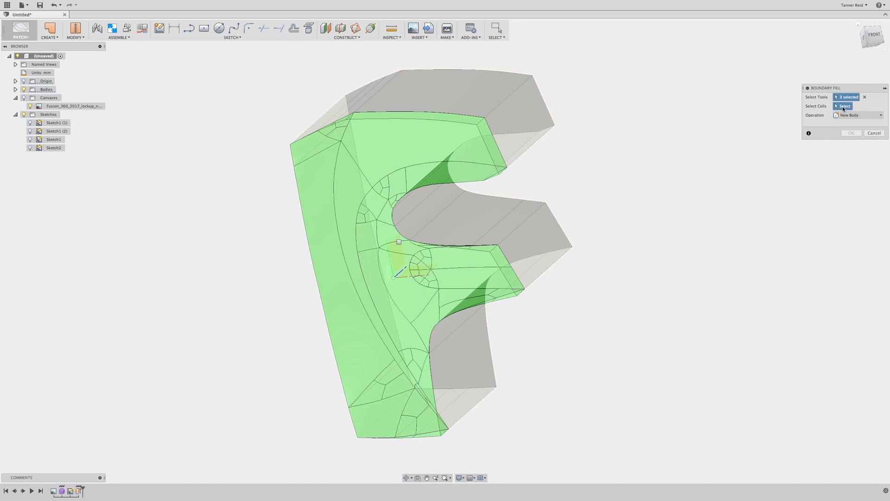
{"action": "left_click", "coordinate": [399, 242]}
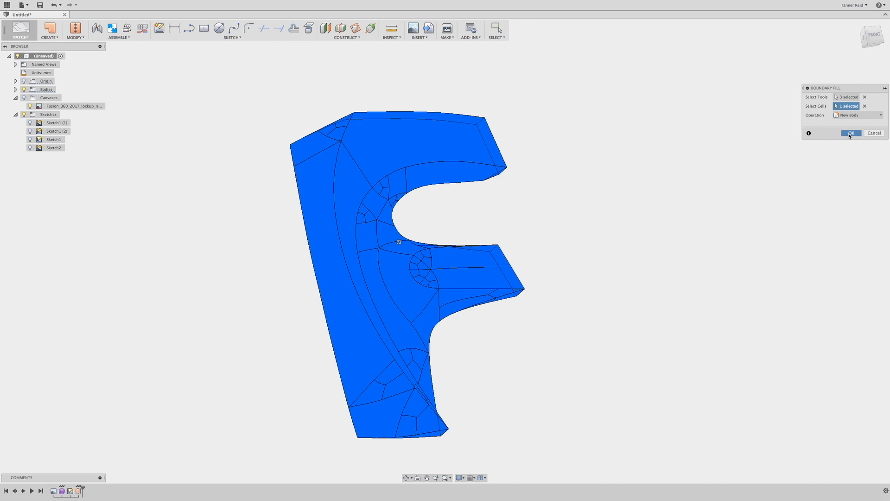
{"action": "left_click", "coordinate": [851, 133]}
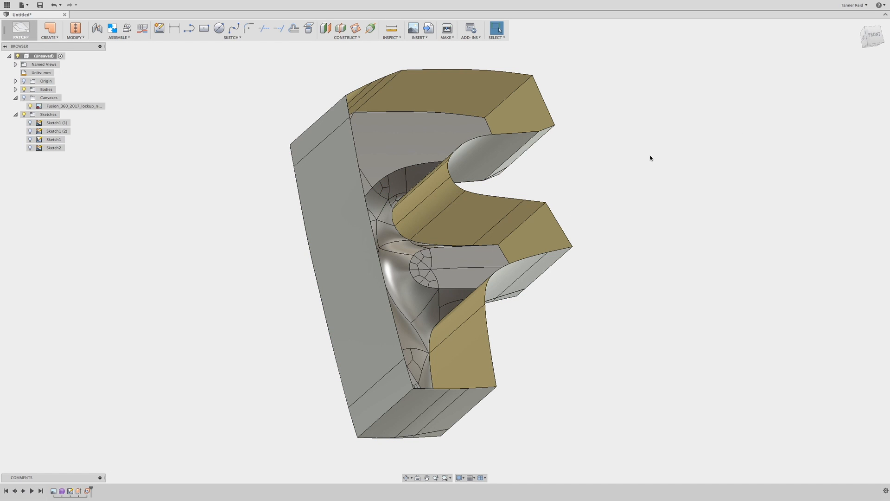
Step: Expand the Bodies folder and hide the F form surface and the extruded outline surface
{"action": "left_click", "coordinate": [15, 89]}
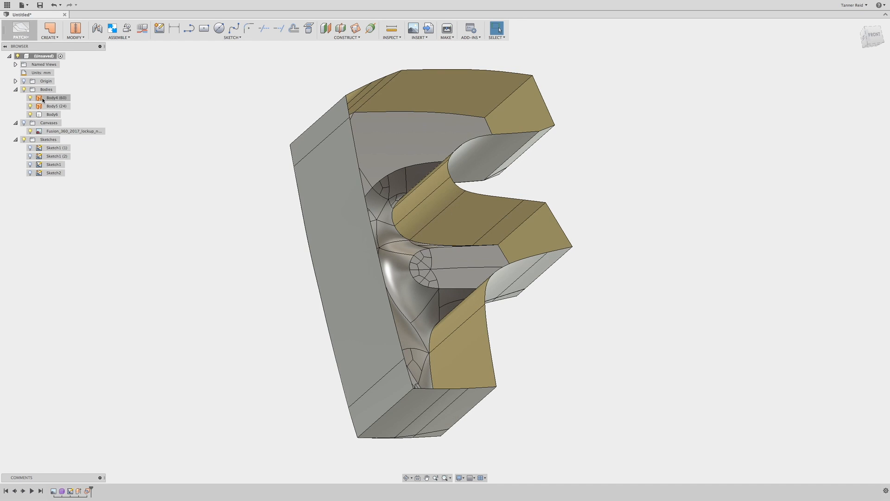
{"action": "left_click", "coordinate": [31, 106]}
{"action": "left_click", "coordinate": [52, 115]}
{"action": "left_click", "coordinate": [277, 347]}
Step: Switch to the Model workspace and extrude the solid F's flat back face 15 mm, joined to the body
{"action": "left_click", "coordinate": [404, 477]}
{"action": "left_click_drag", "start_coordinate": [404, 352], "coordinate": [378, 319]}
{"action": "left_click", "coordinate": [29, 37]}
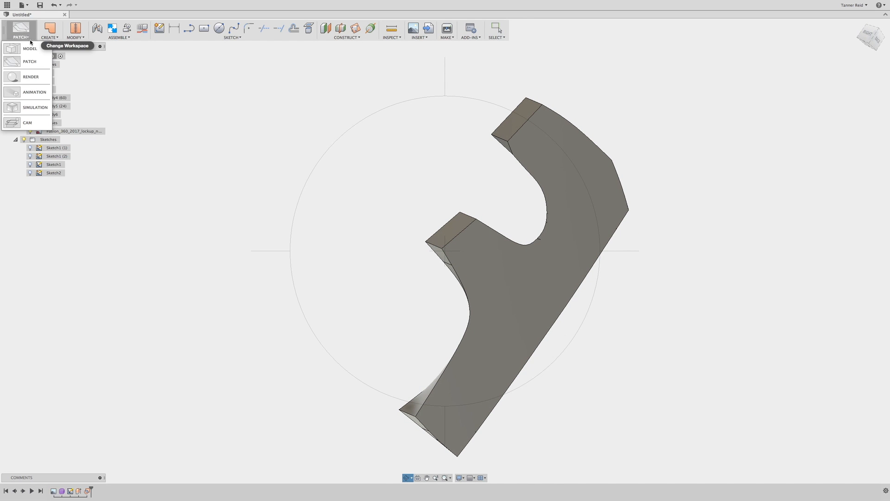
{"action": "left_click", "coordinate": [29, 48]}
{"action": "key", "text": "e"}
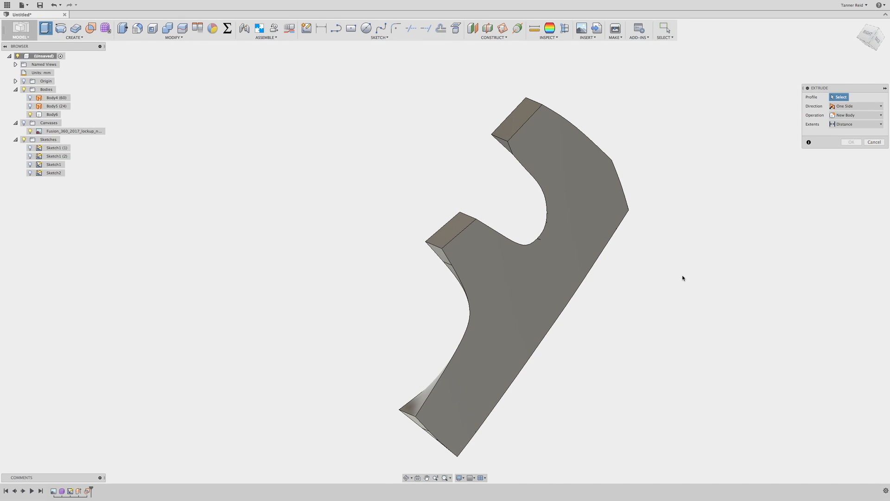
{"action": "left_click", "coordinate": [539, 284]}
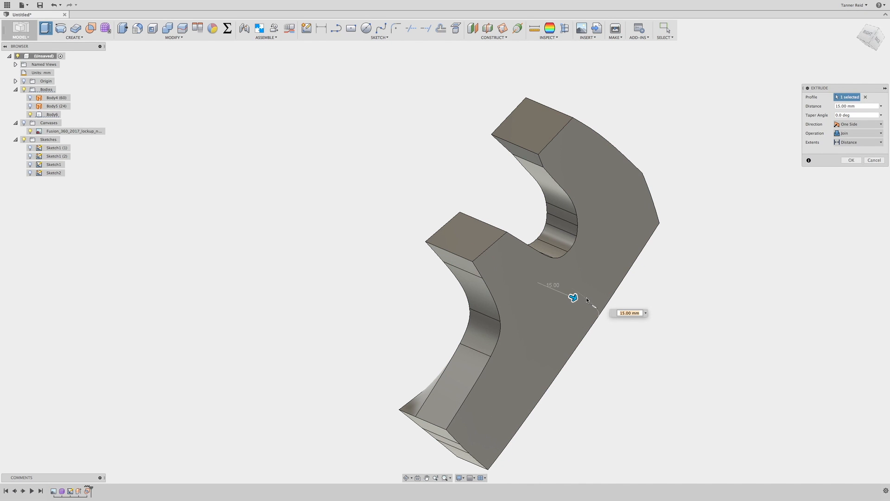
{"action": "key", "text": "Return"}
Step: Apply the opaque Plastic - Glossy (Yellow) appearance to the whole F body
{"action": "left_click", "coordinate": [407, 478]}
{"action": "left_click_drag", "start_coordinate": [464, 352], "coordinate": [510, 338]}
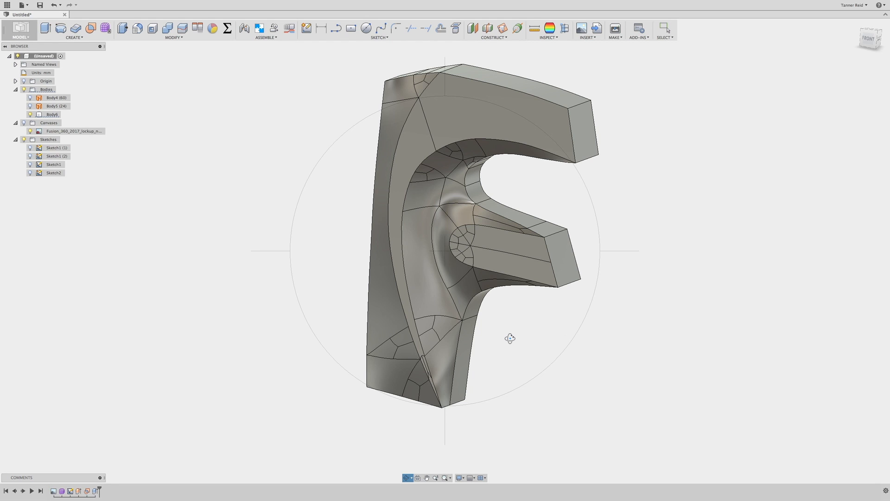
{"action": "key", "text": "Escape"}
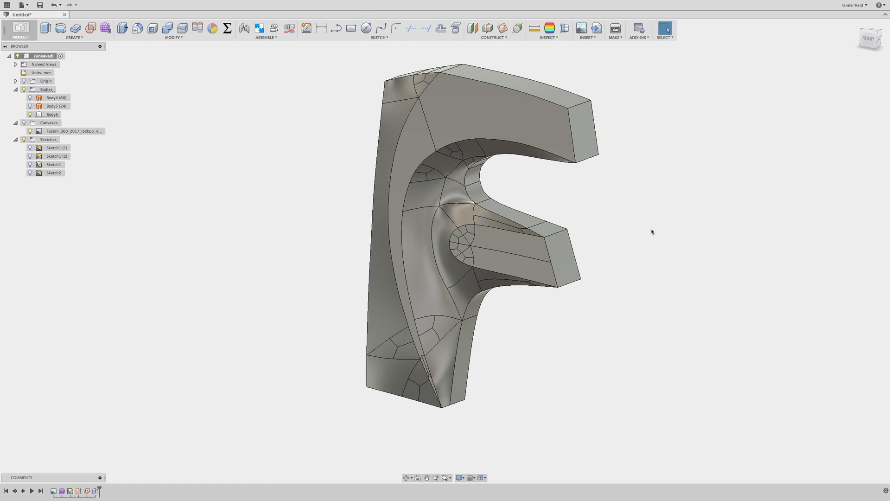
{"action": "key", "text": "a"}
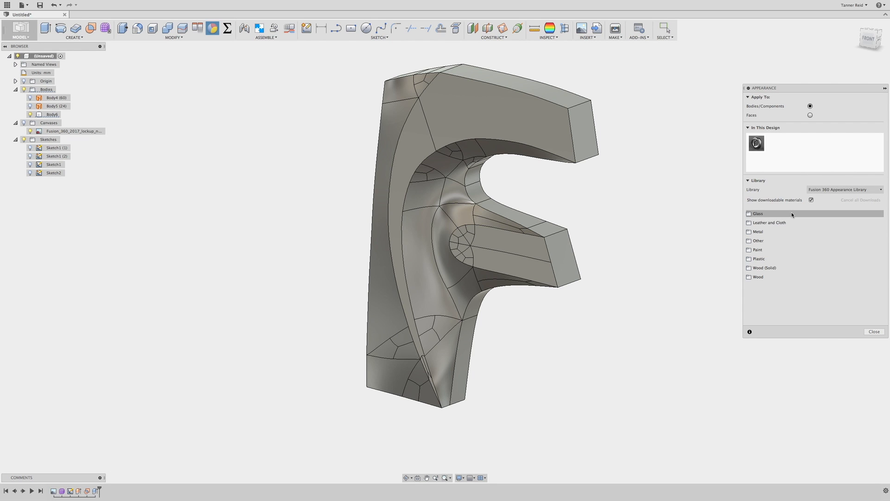
{"action": "left_click", "coordinate": [780, 258]}
{"action": "left_click", "coordinate": [792, 270]}
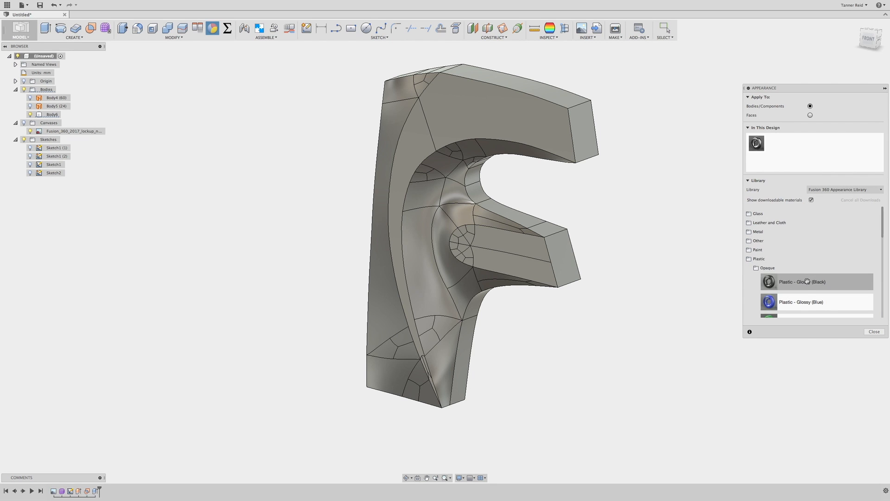
{"action": "scroll", "coordinate": [802, 286], "scroll_direction": "down", "scroll_amount": 5}
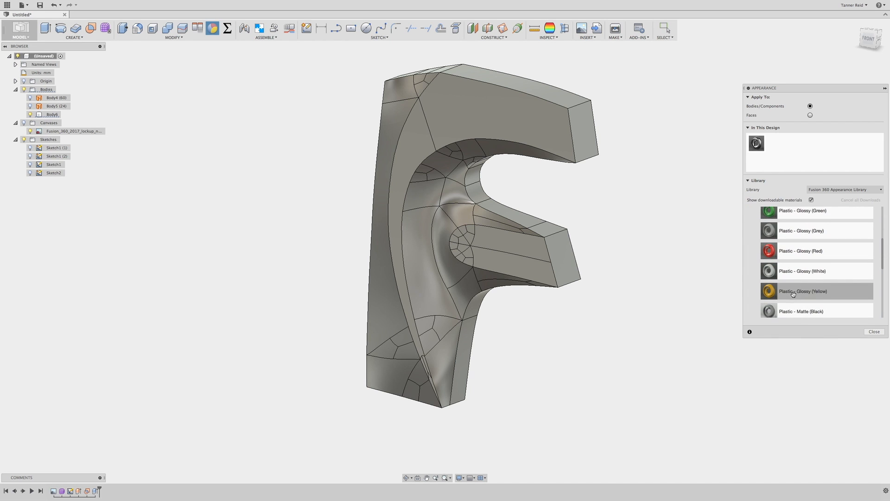
{"action": "scroll", "coordinate": [791, 294], "scroll_direction": "down", "scroll_amount": 1}
{"action": "left_click_drag", "start_coordinate": [792, 277], "coordinate": [487, 240]}
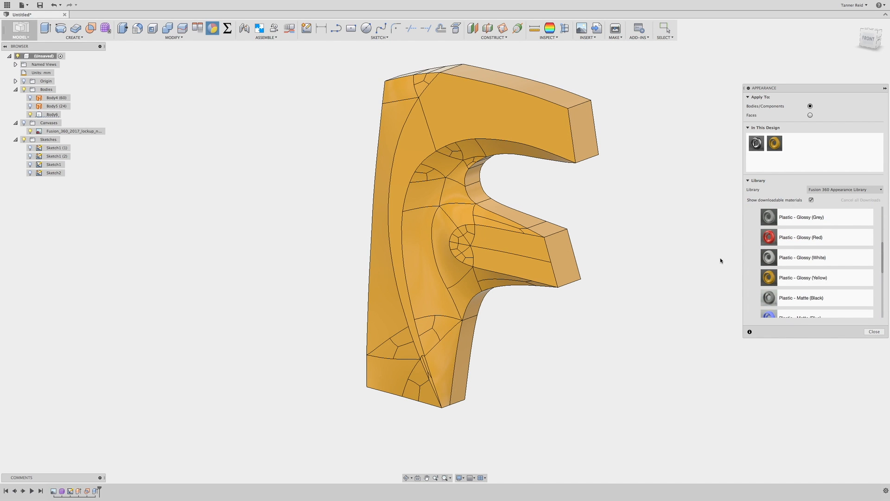
Step: Set the glossy yellow appearance's colour to RGB 238, 136, 34 and finish editing appearances
{"action": "double_click", "coordinate": [775, 144]}
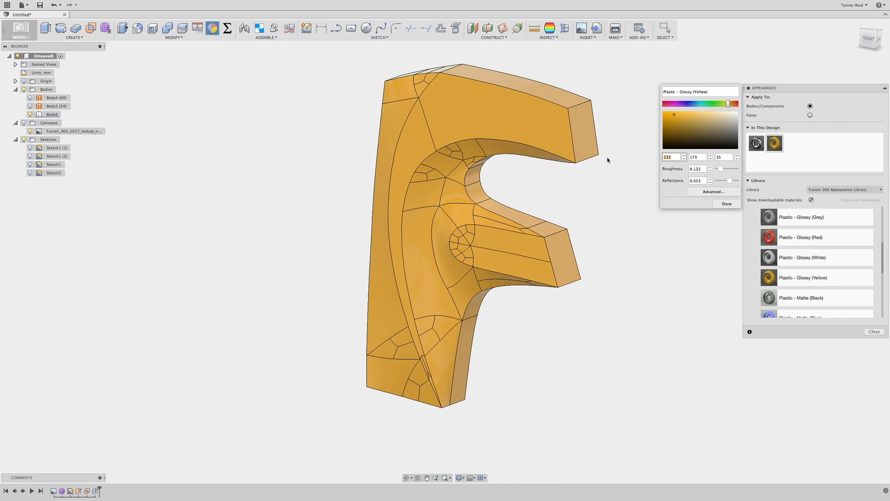
{"action": "type", "text": "238"}
{"action": "key", "text": "Tab"}
{"action": "type", "text": "136"}
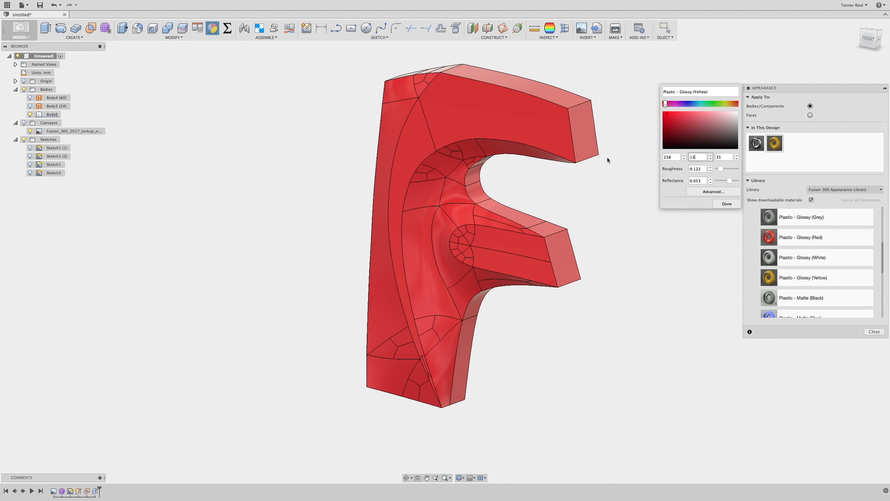
{"action": "key", "text": "Tab"}
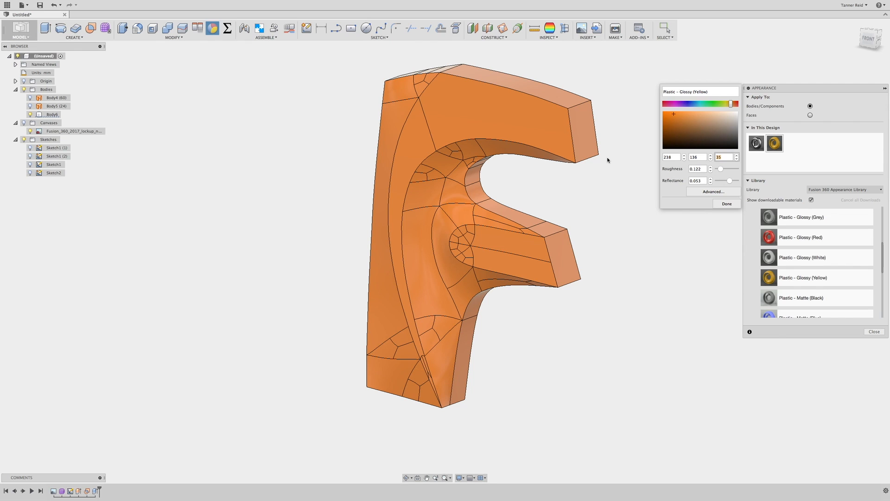
{"action": "type", "text": "34"}
{"action": "key", "text": "Tab"}
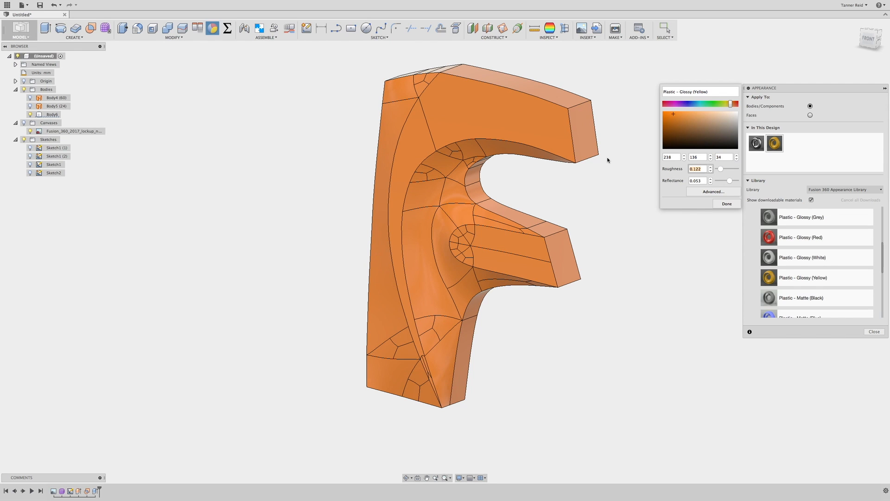
{"action": "left_click", "coordinate": [730, 205]}
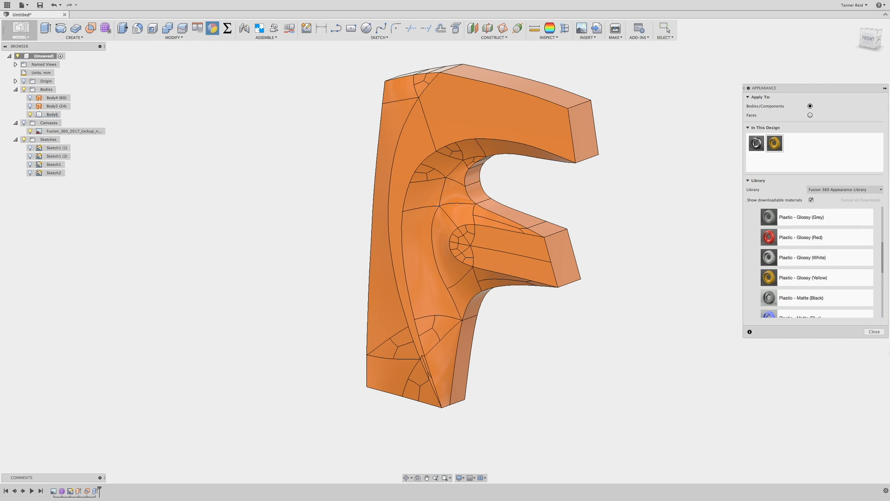
{"action": "left_click", "coordinate": [874, 333]}
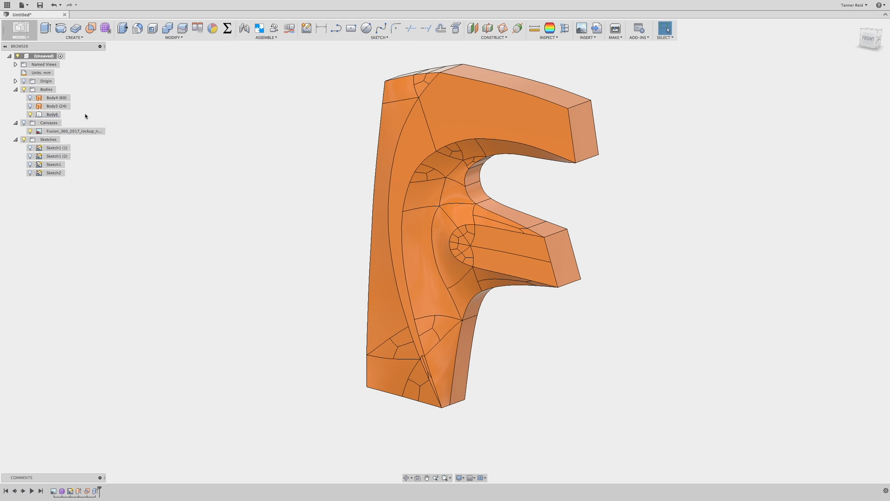
Step: Switch to the Render workspace and ray trace the F in the canvas, framed with empty space beside it
{"action": "left_click", "coordinate": [22, 35]}
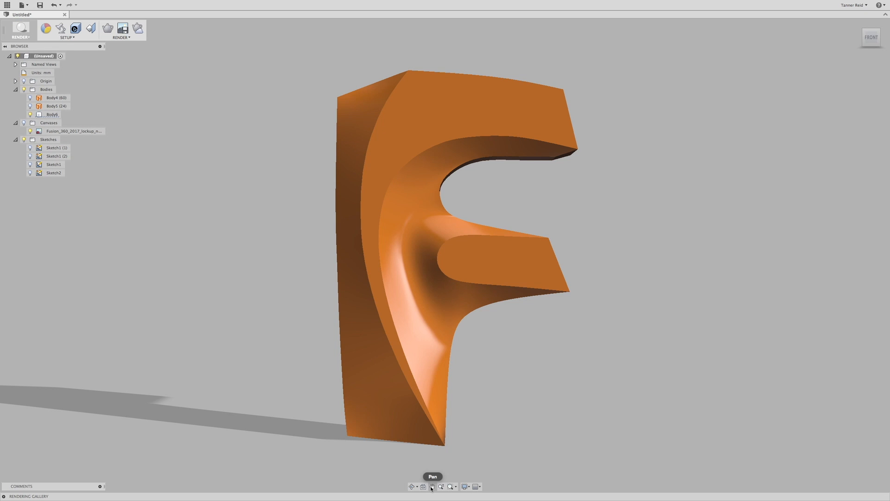
{"action": "left_click", "coordinate": [411, 487]}
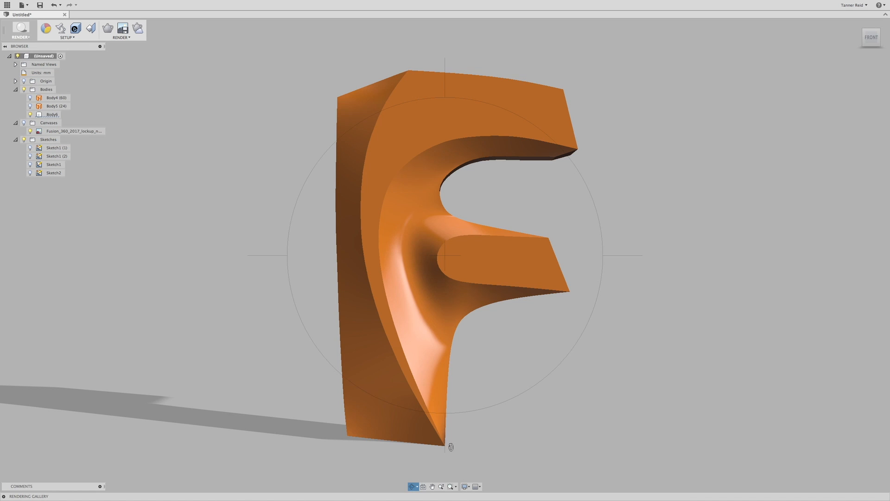
{"action": "left_click_drag", "start_coordinate": [634, 250], "coordinate": [636, 253]}
{"action": "left_click", "coordinate": [432, 487]}
{"action": "left_click_drag", "start_coordinate": [500, 258], "coordinate": [317, 257]}
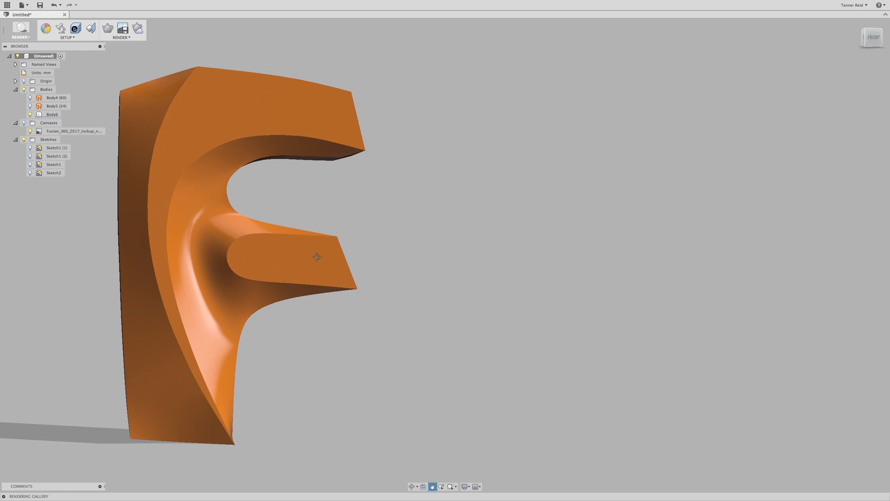
{"action": "left_click", "coordinate": [107, 28]}
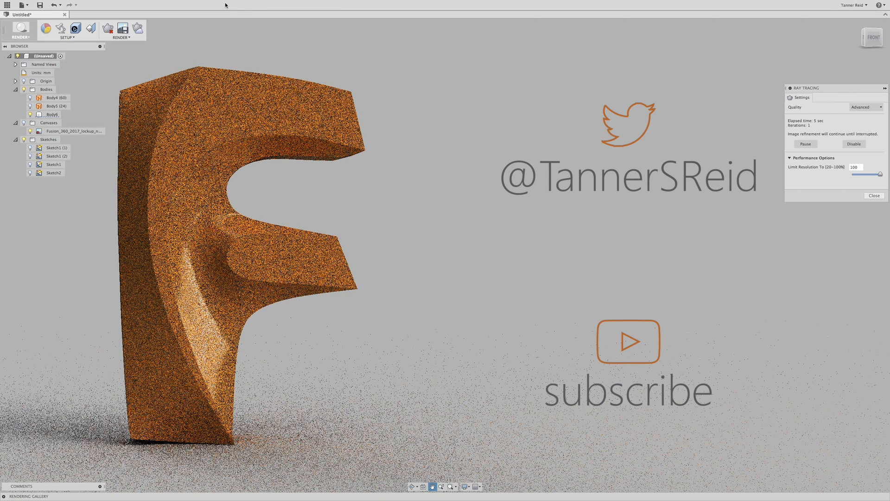
{"action": "left_click", "coordinate": [886, 88]}
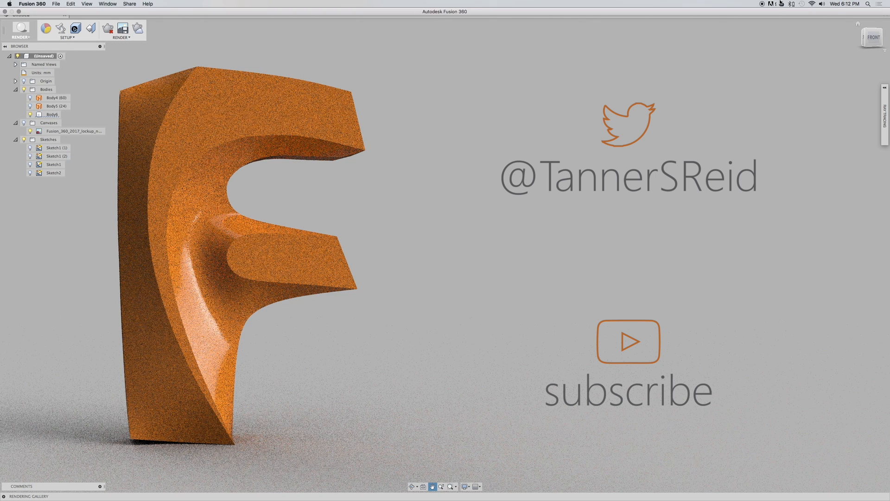